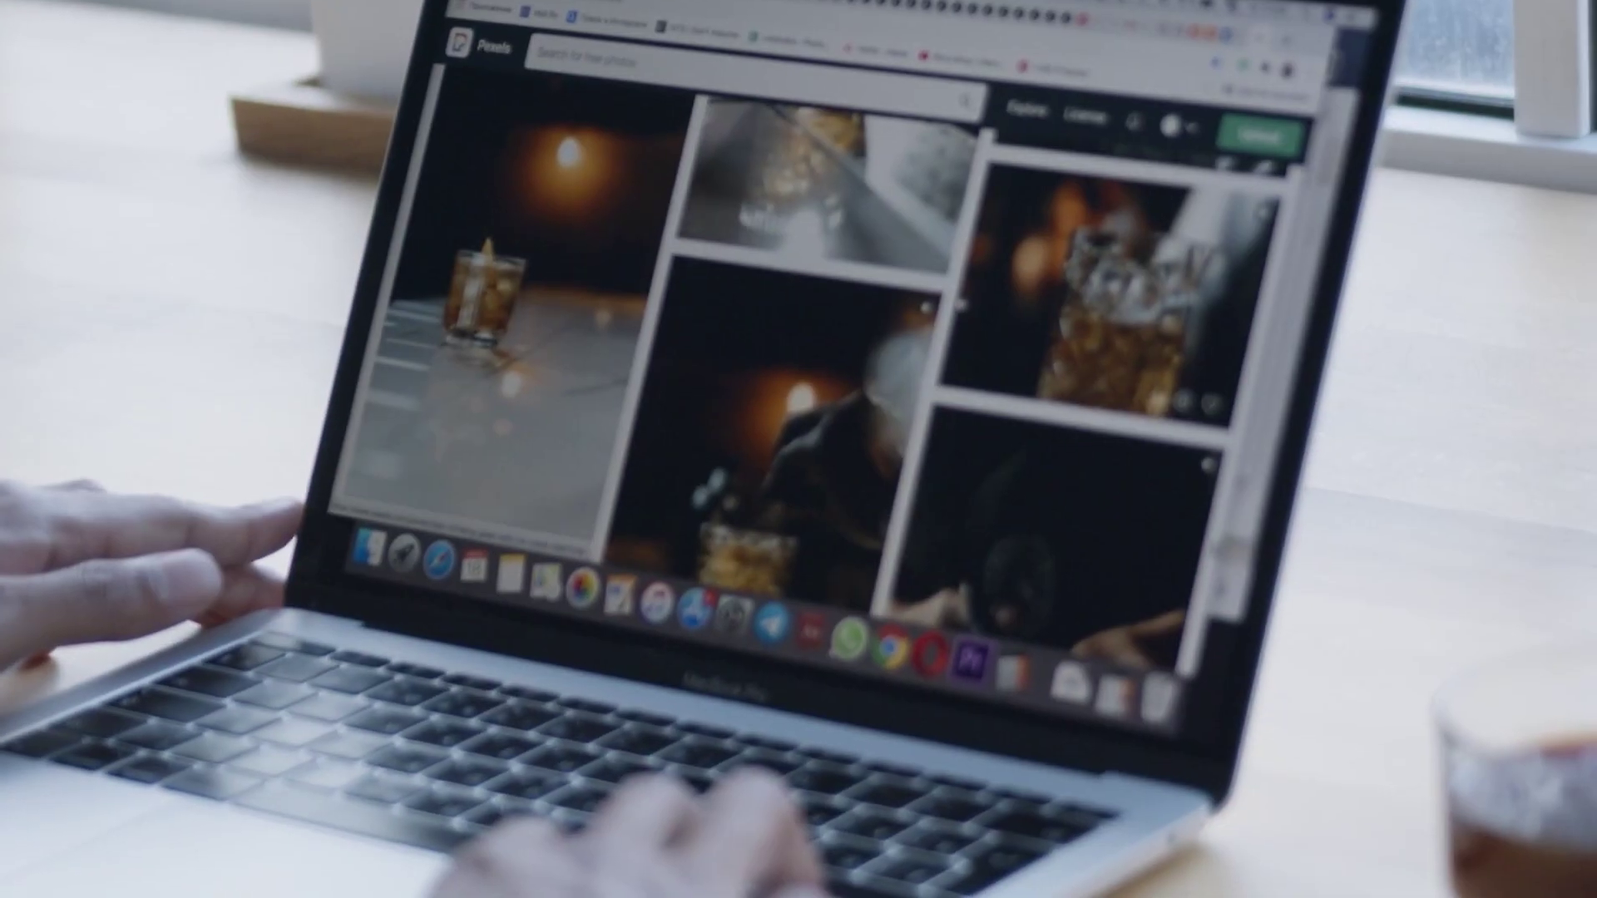
Step: Scroll down the Events timeline to browse dated events, such as the 16-image September 1, 2023 event
scroll(937, 307, down, 5)
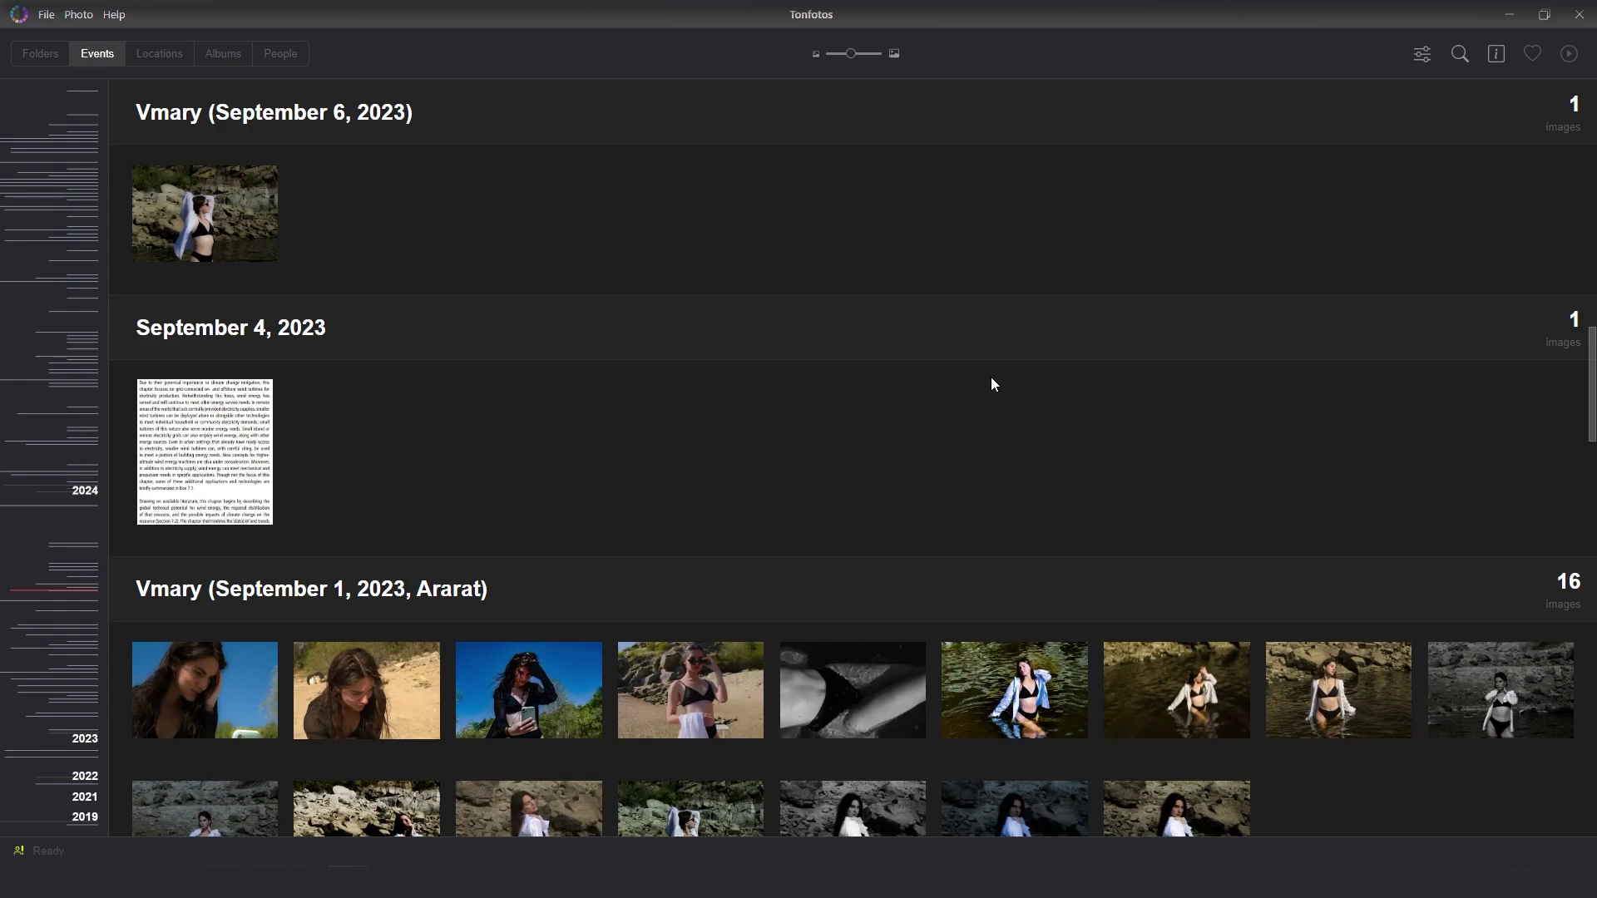
Step: Select the first Ararat event photo and show the file information panel
click(272, 683)
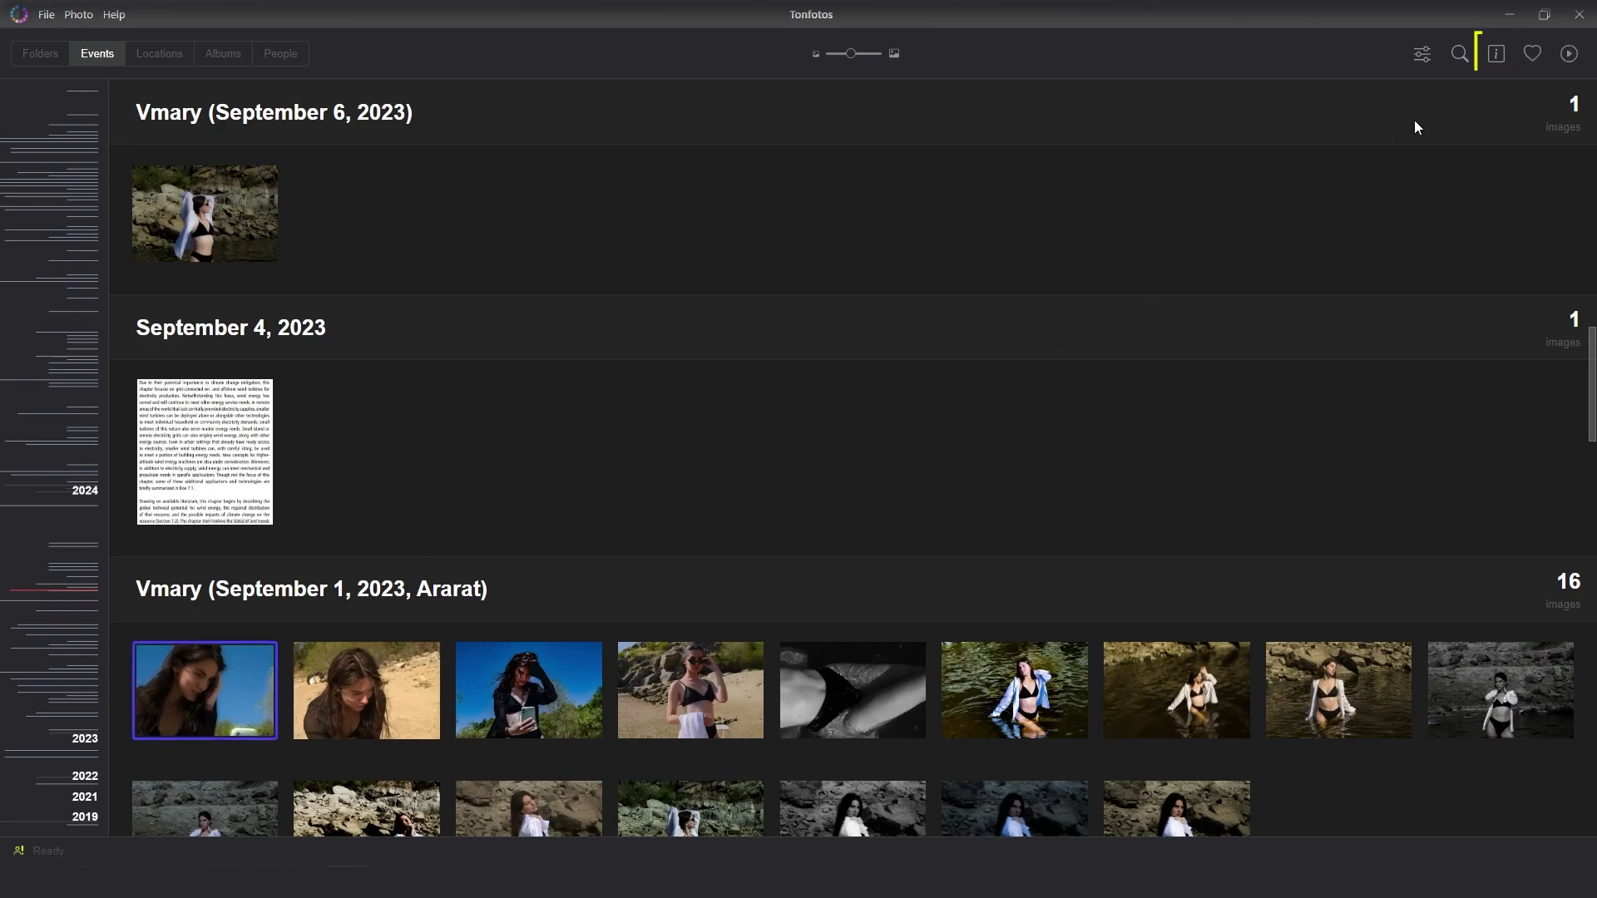
click(1495, 55)
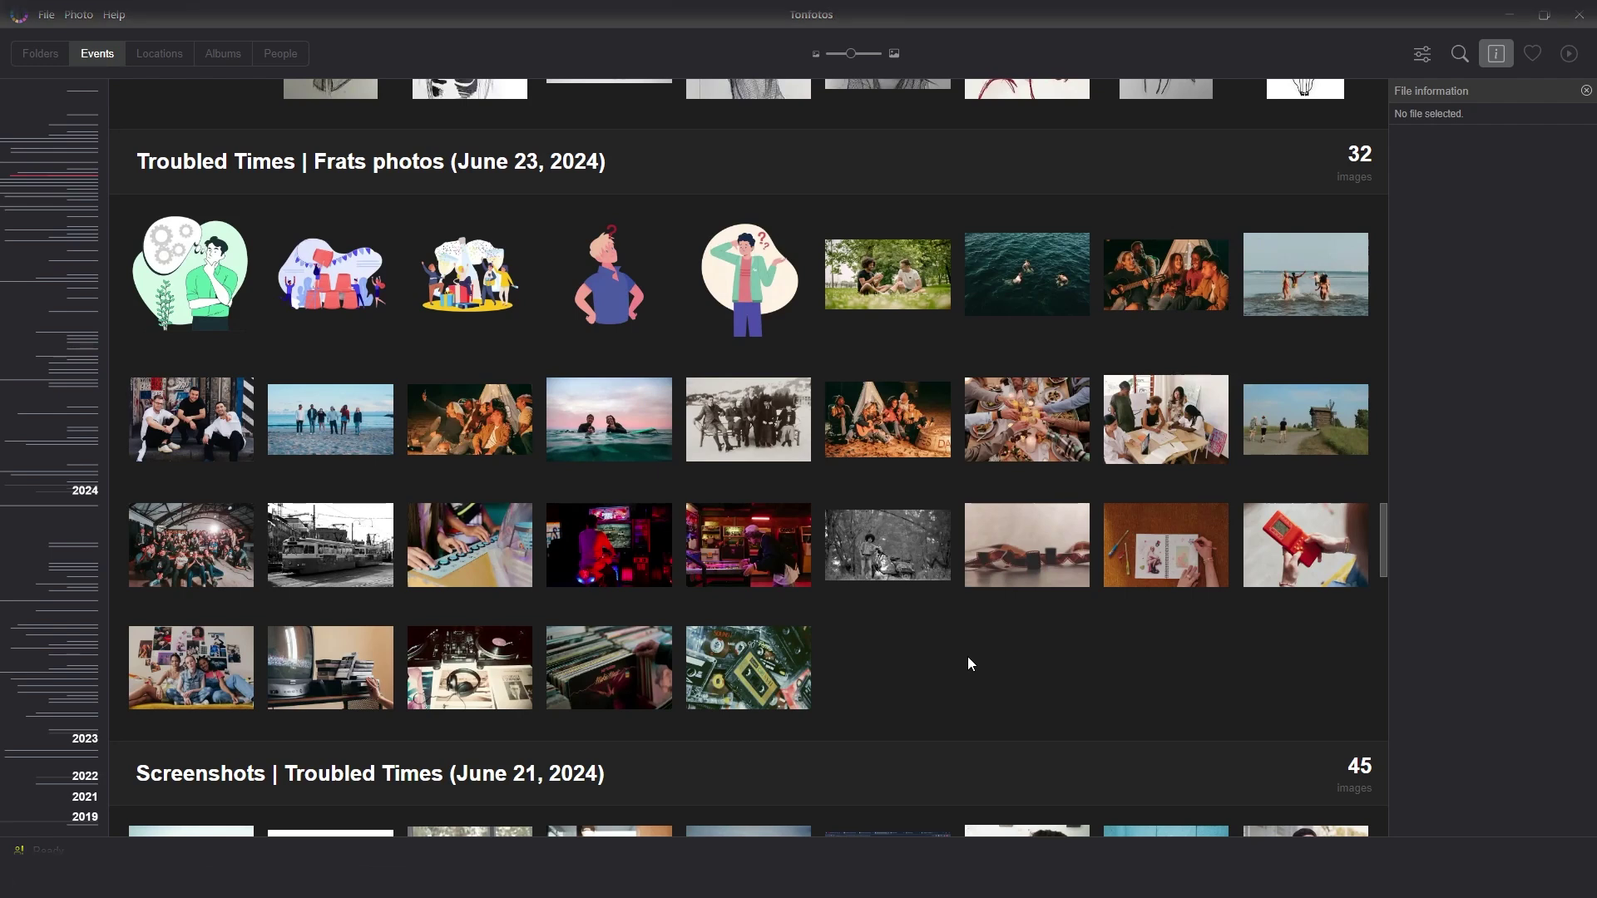
Step: Set the beach group photo pexels-kindelmedia-7148439.jpg's location to Rio Branco do Sul (Brazil)
click(351, 425)
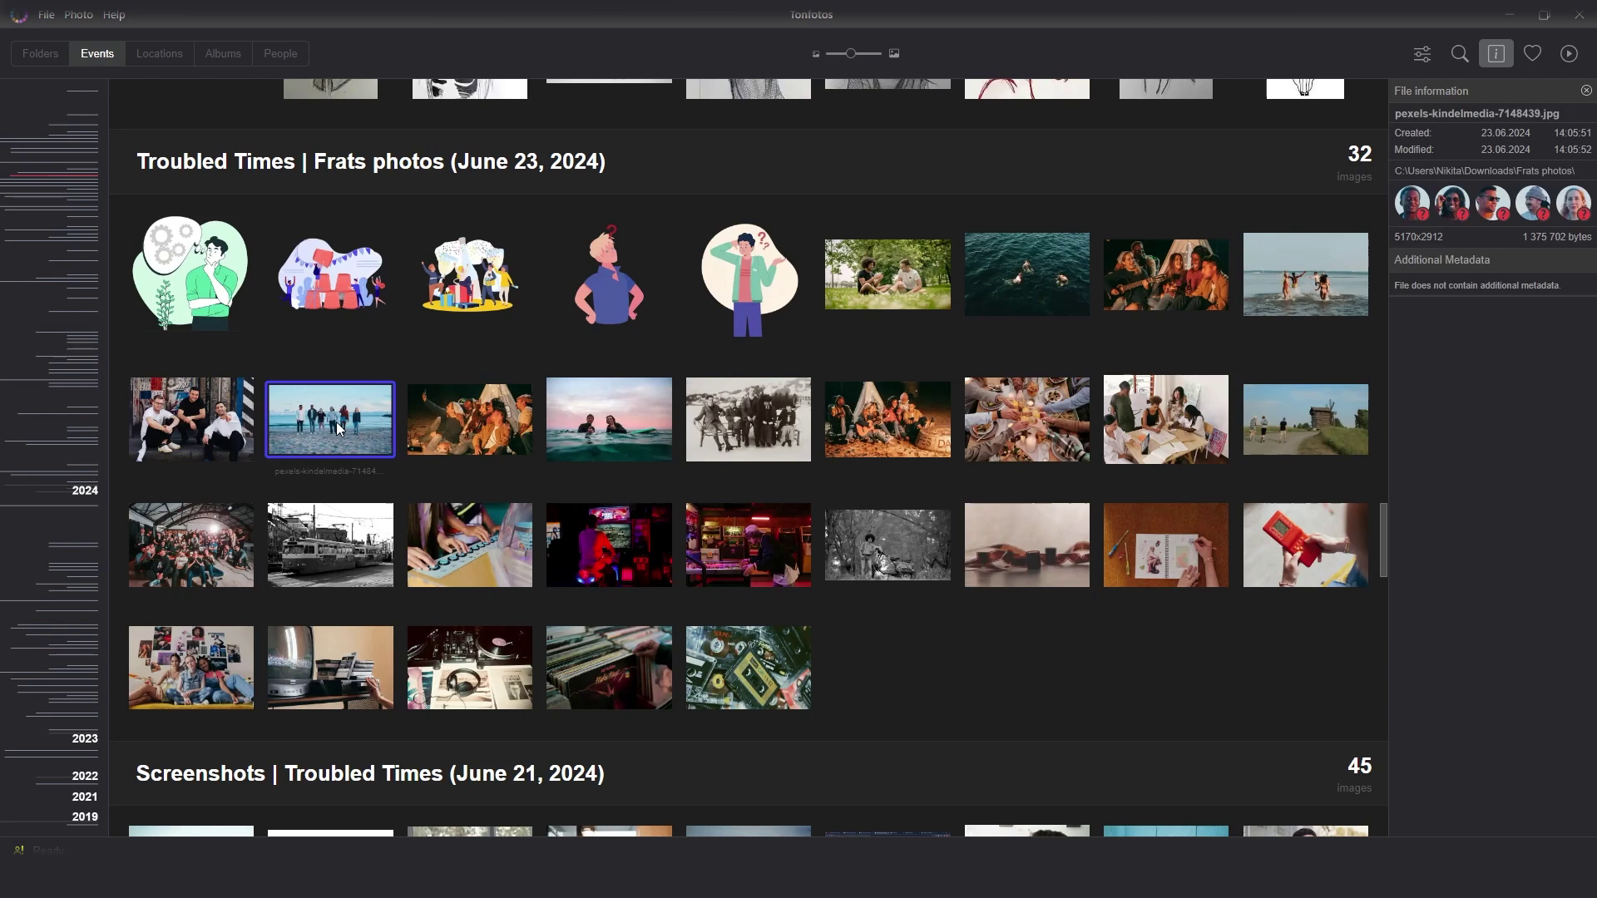
right_click(338, 427)
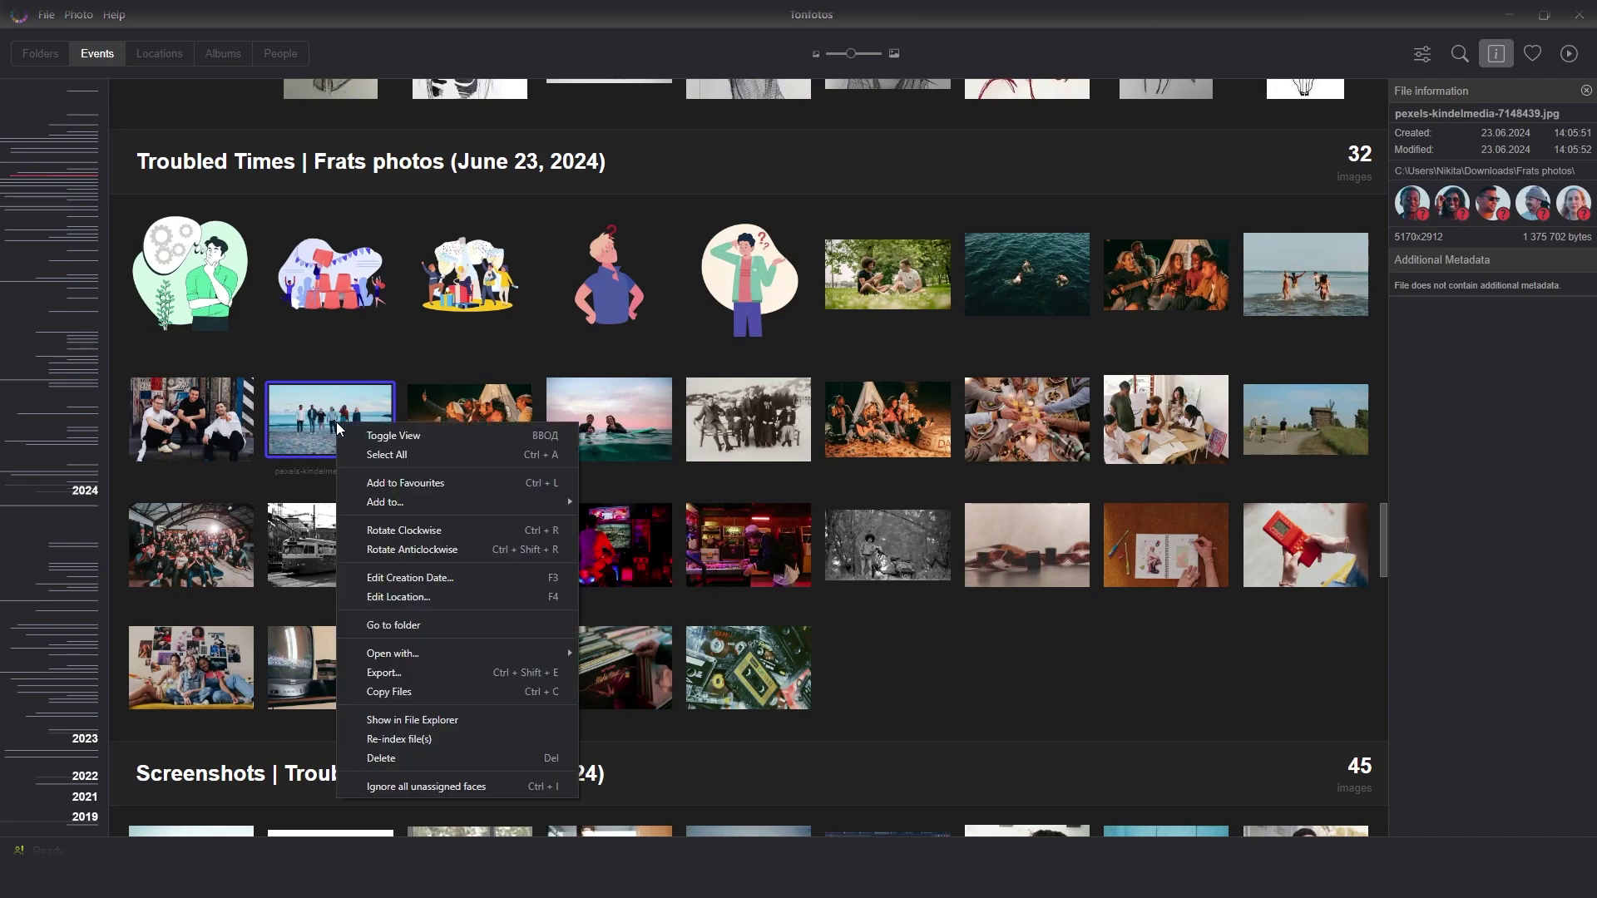
click(477, 597)
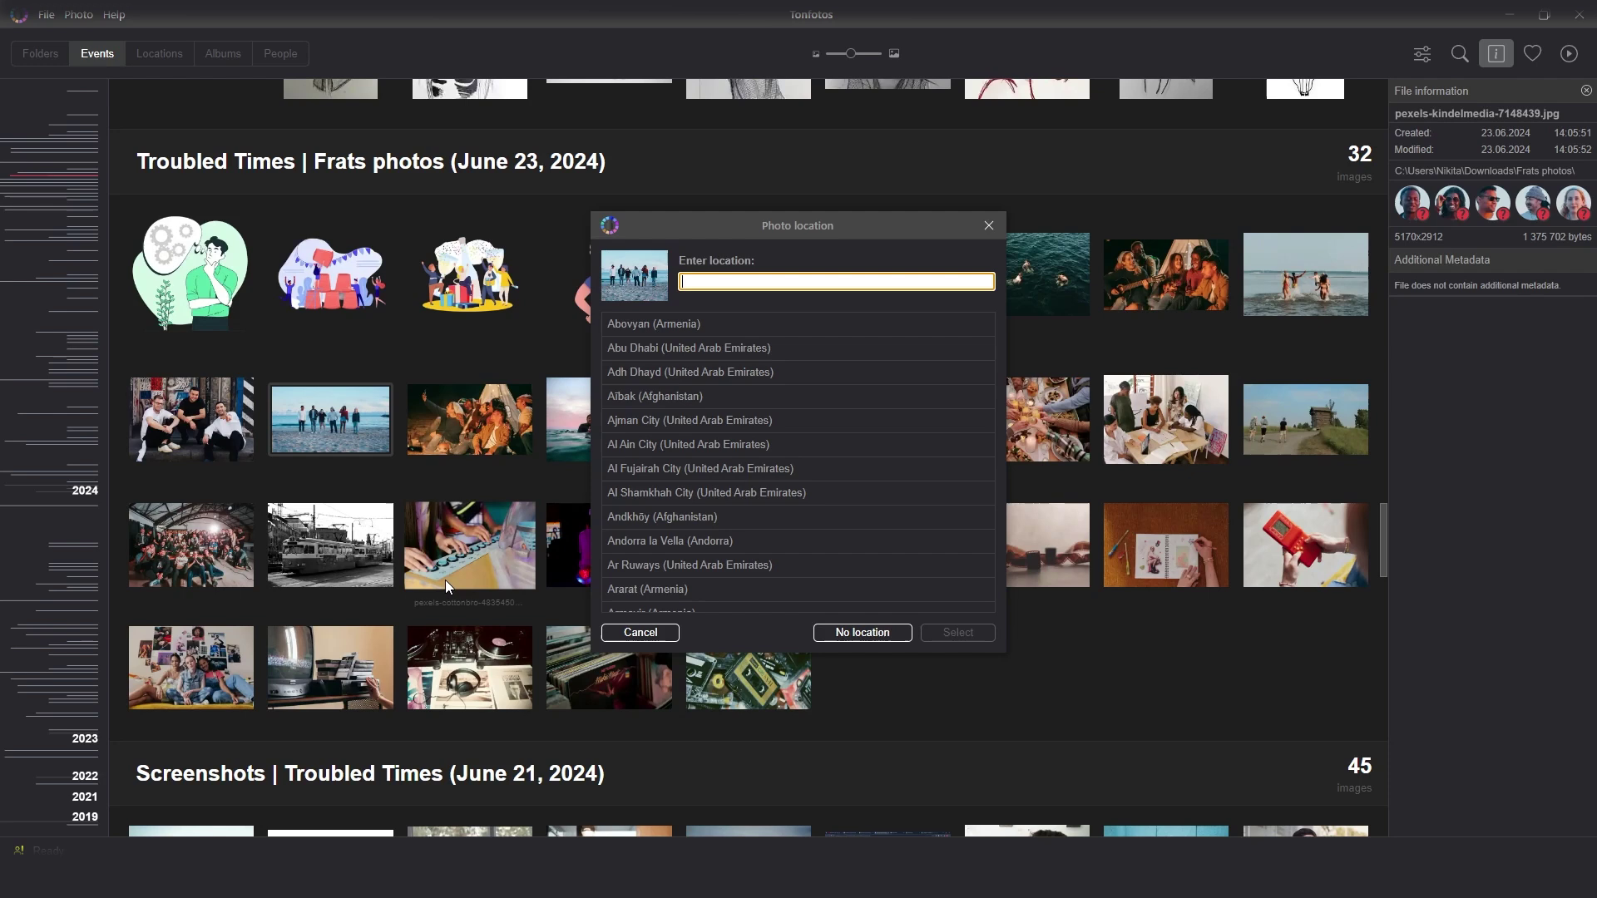
key(F4)
text(Rio)
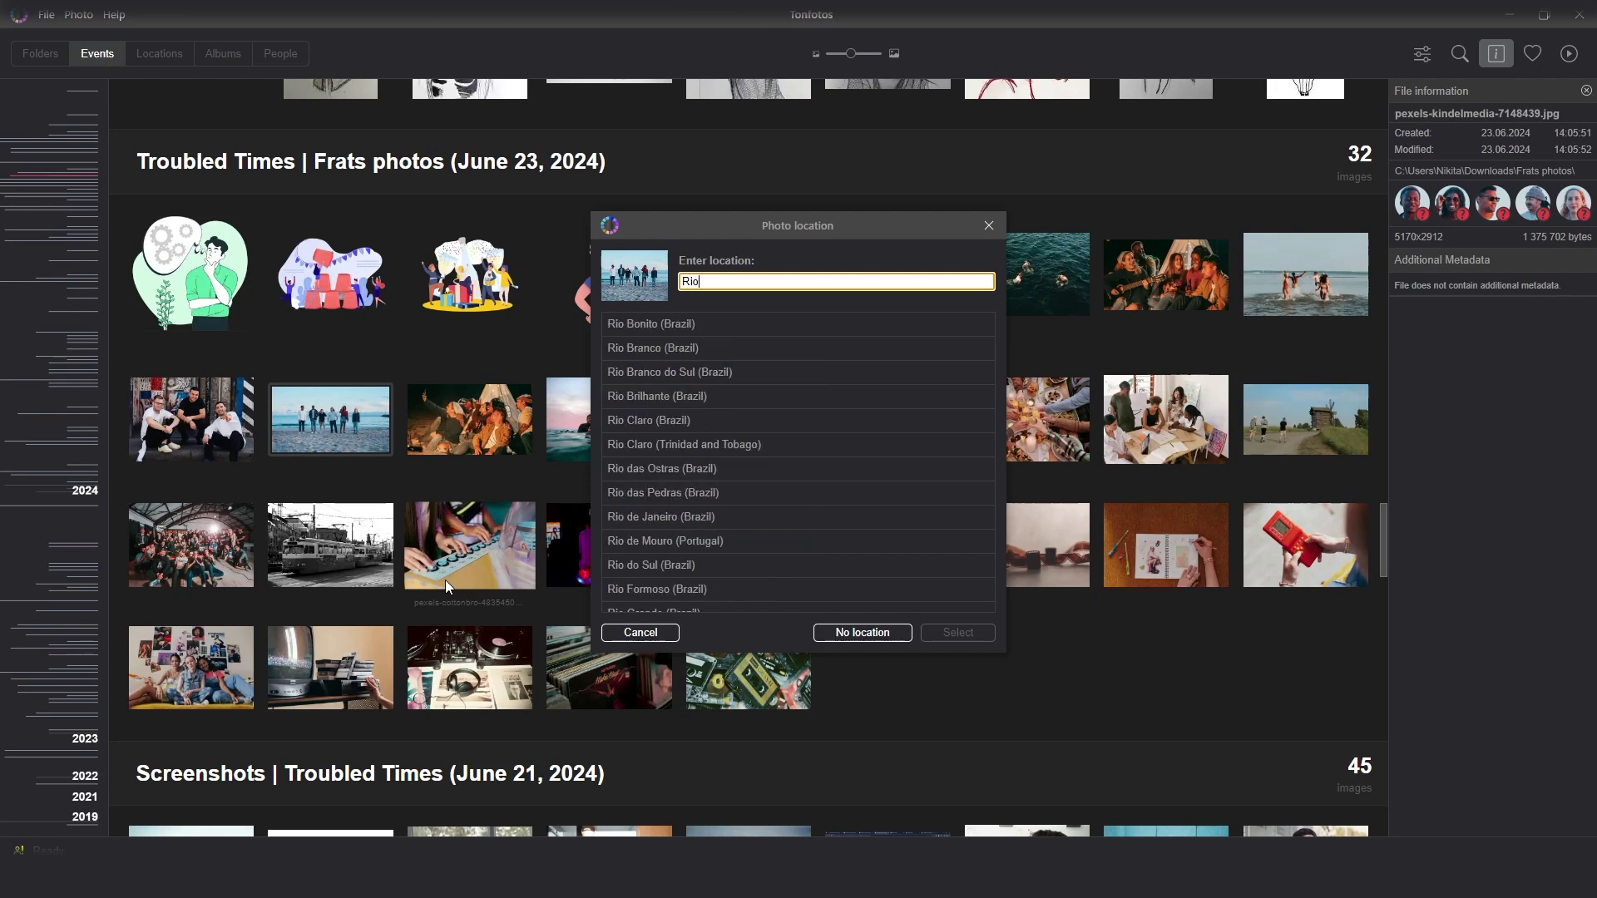
click(694, 373)
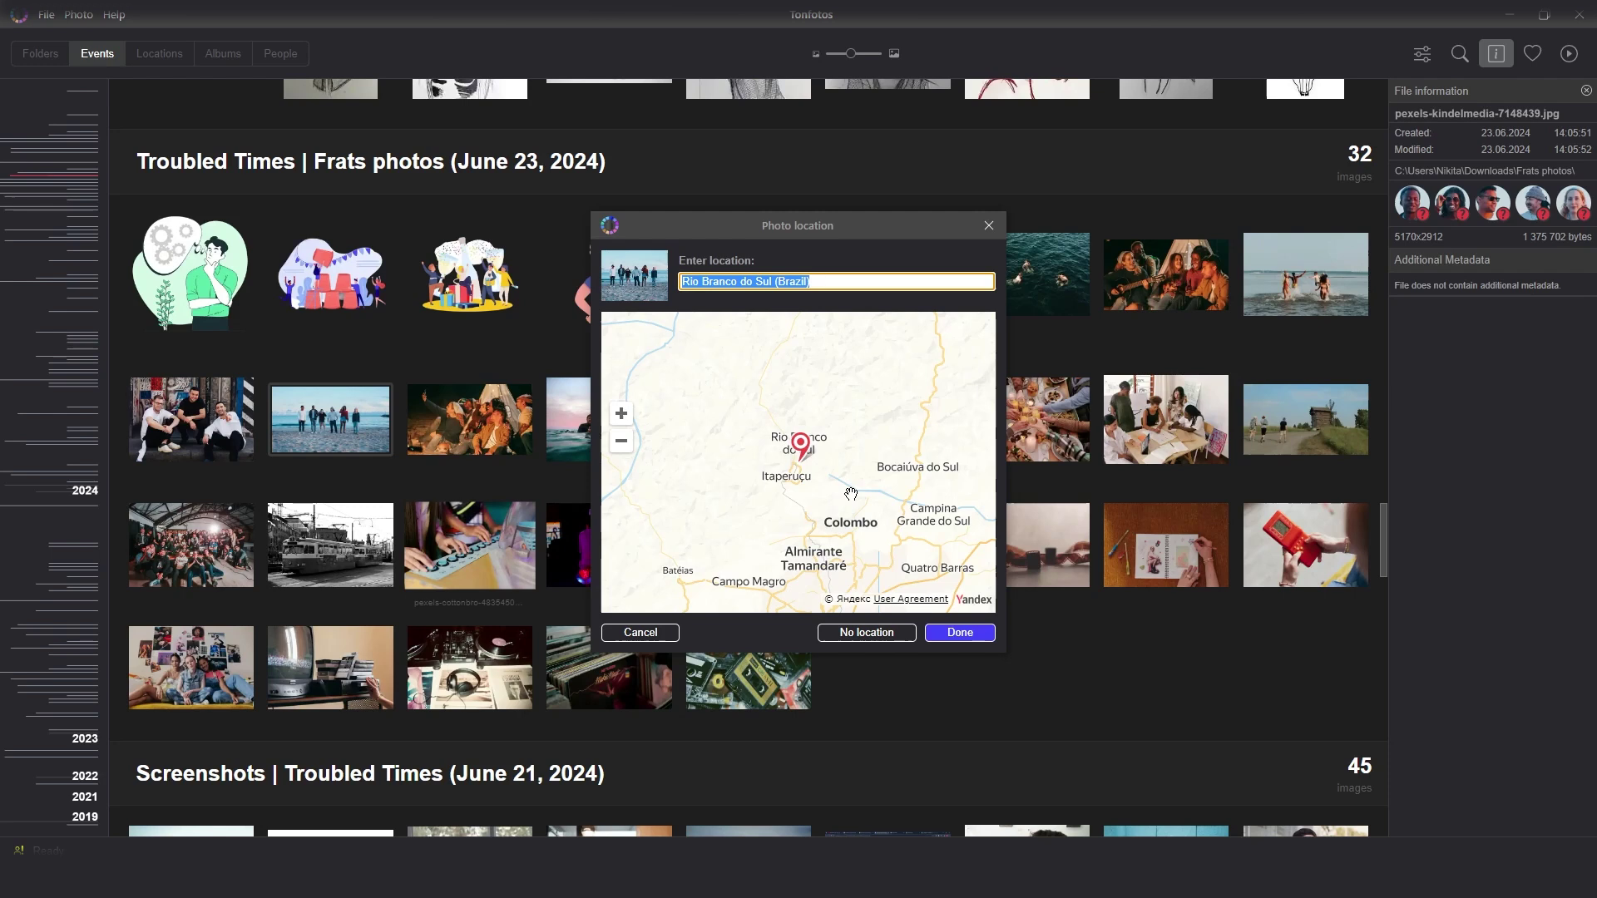
click(986, 633)
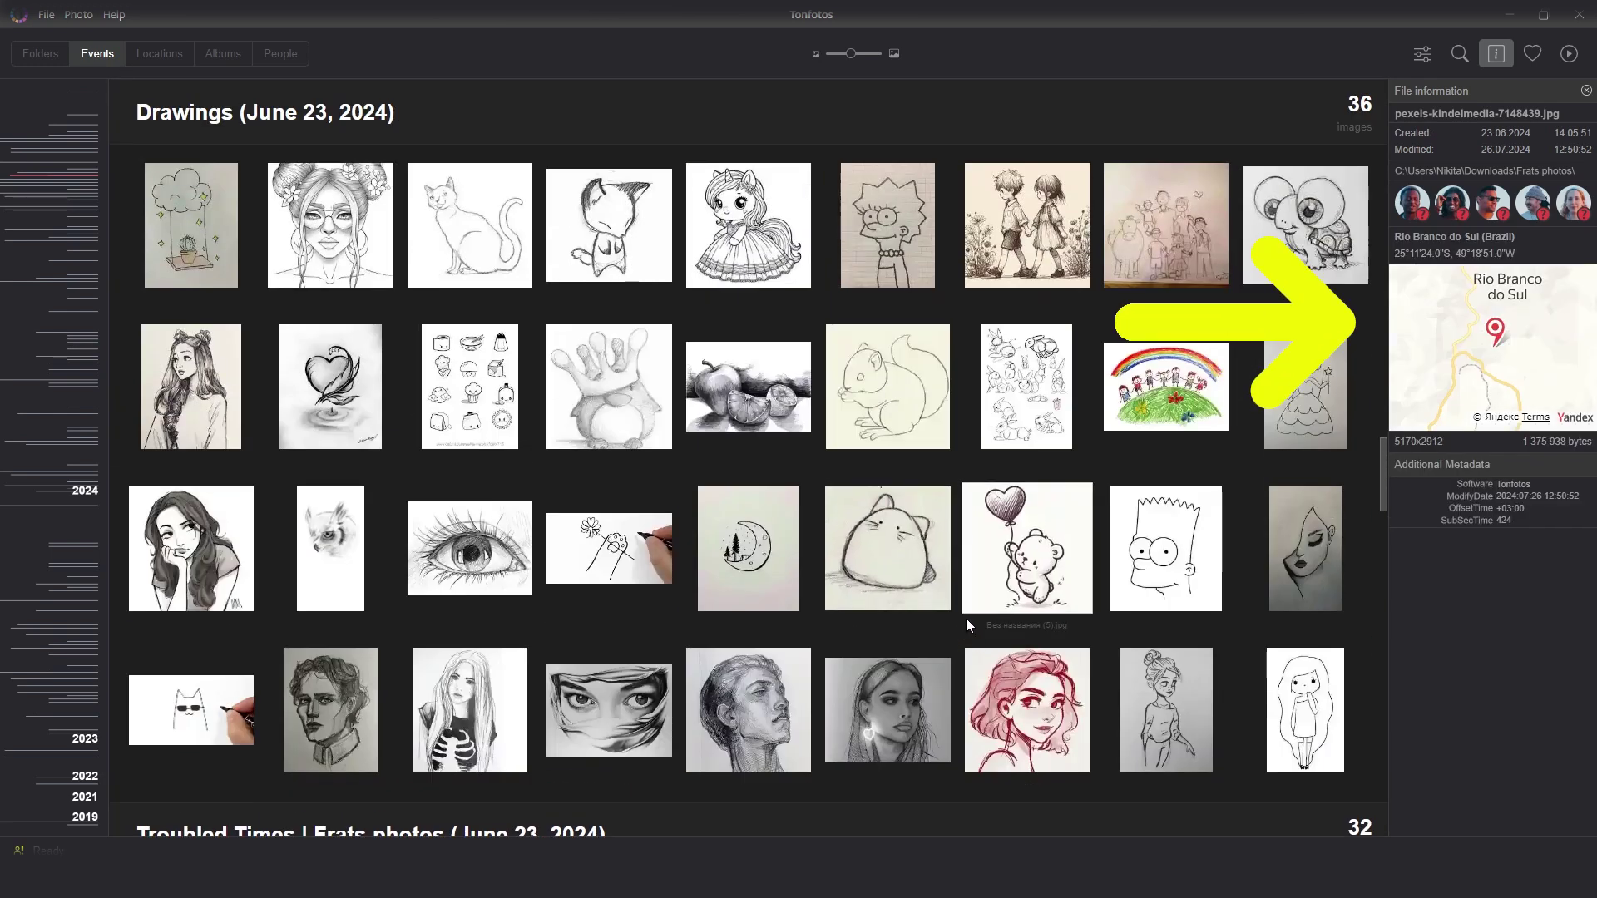
Step: Select all 13 Retreats cottage photos and bring up their location editor
scroll(967, 617, down, 5)
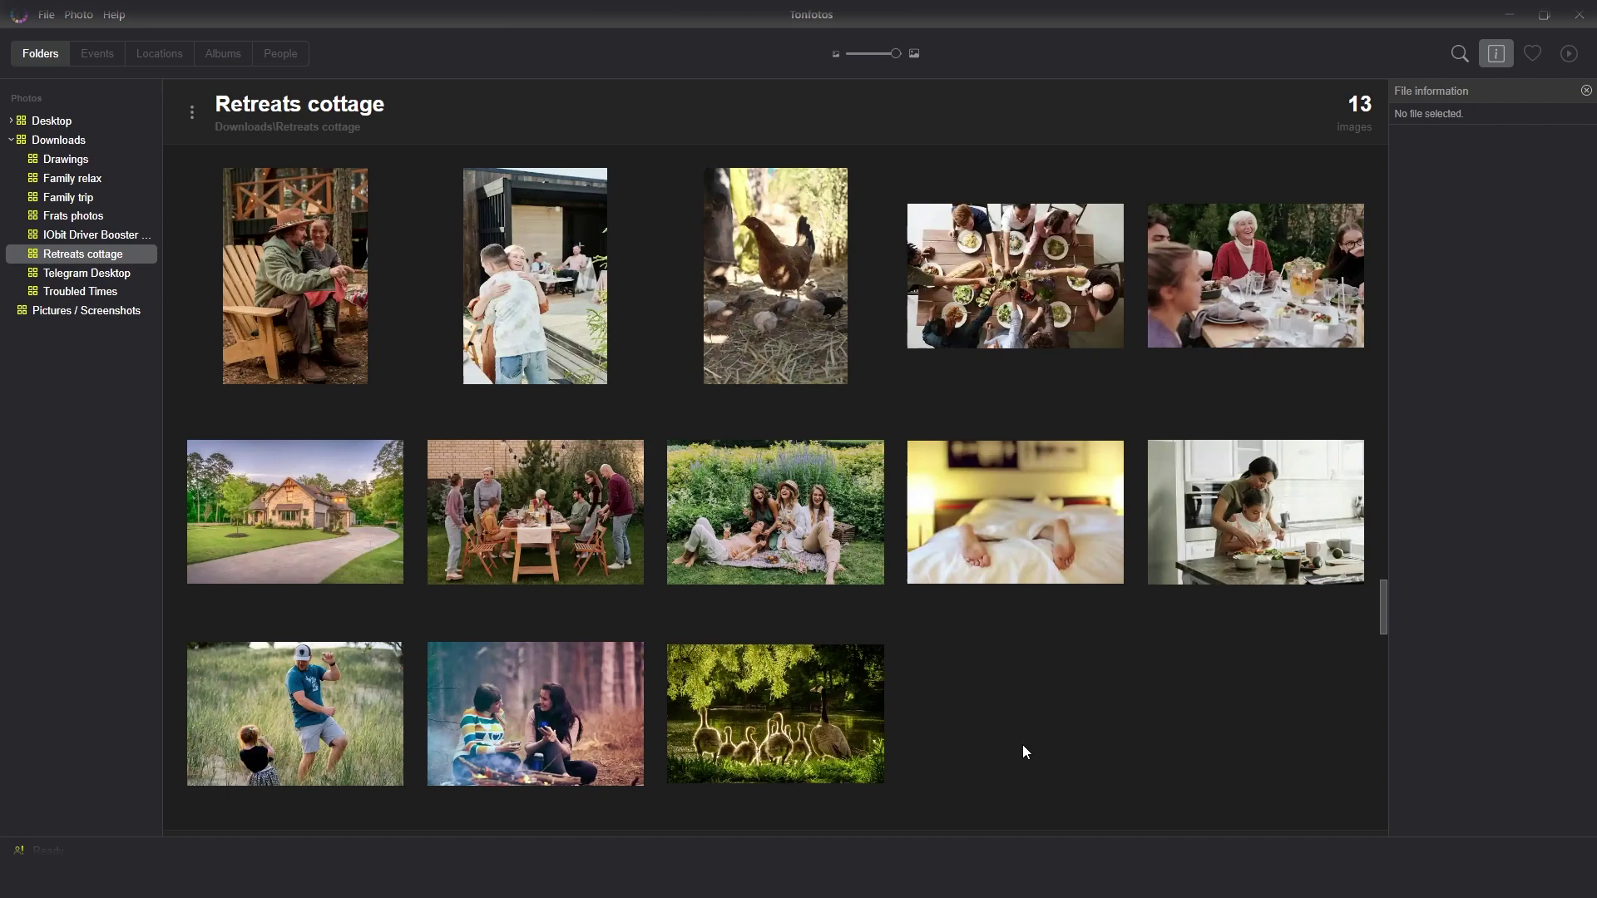
click(338, 352)
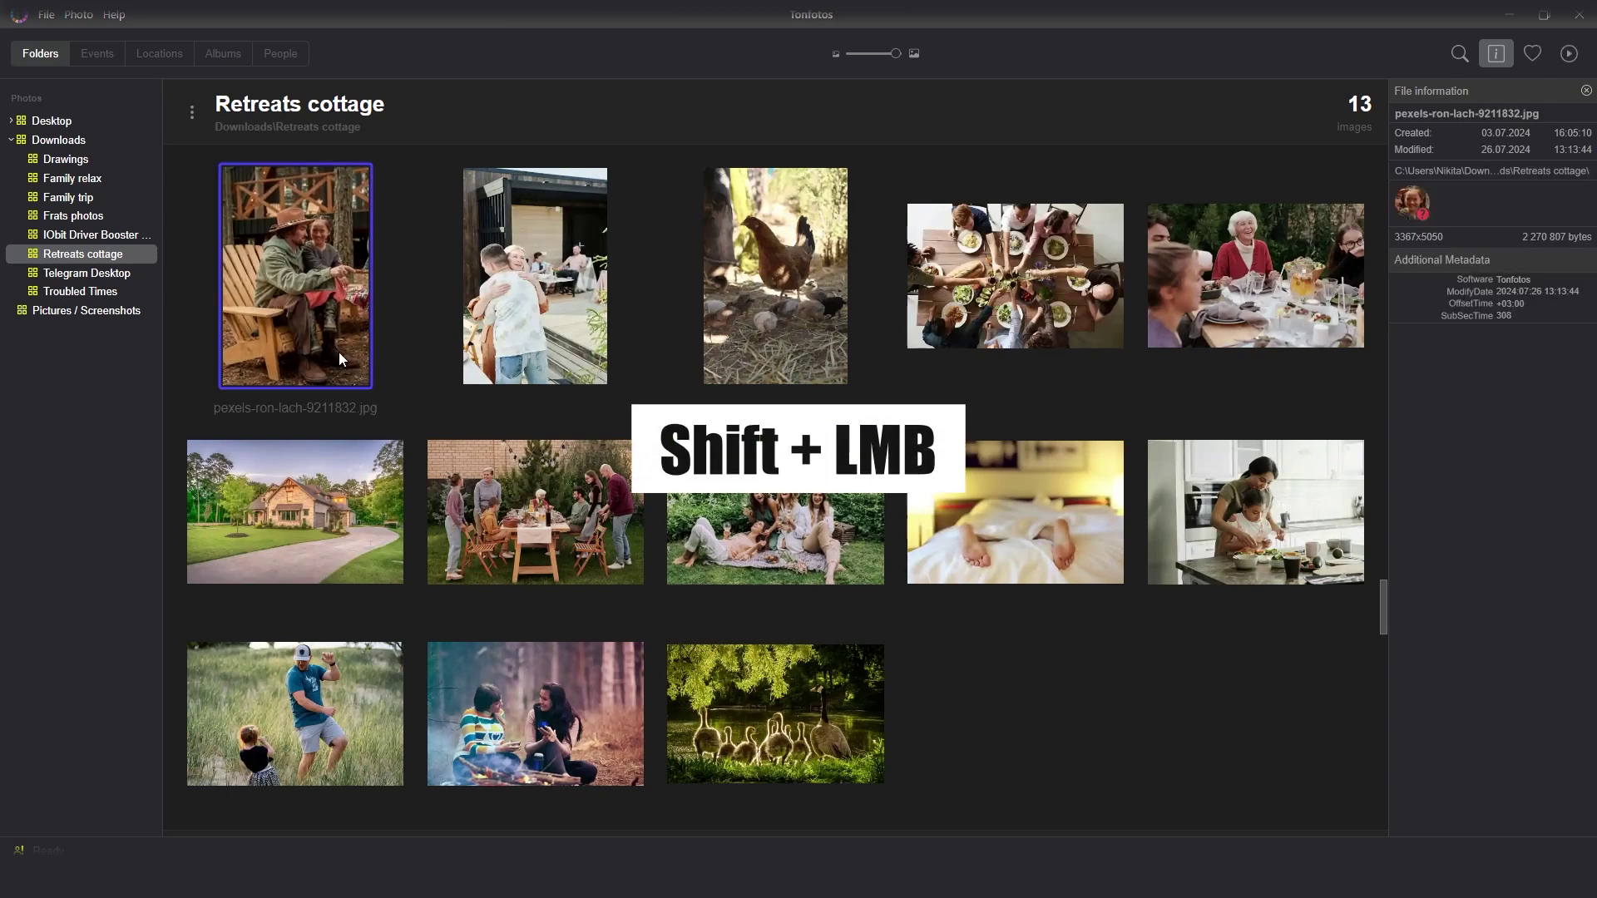
shift+click(800, 707)
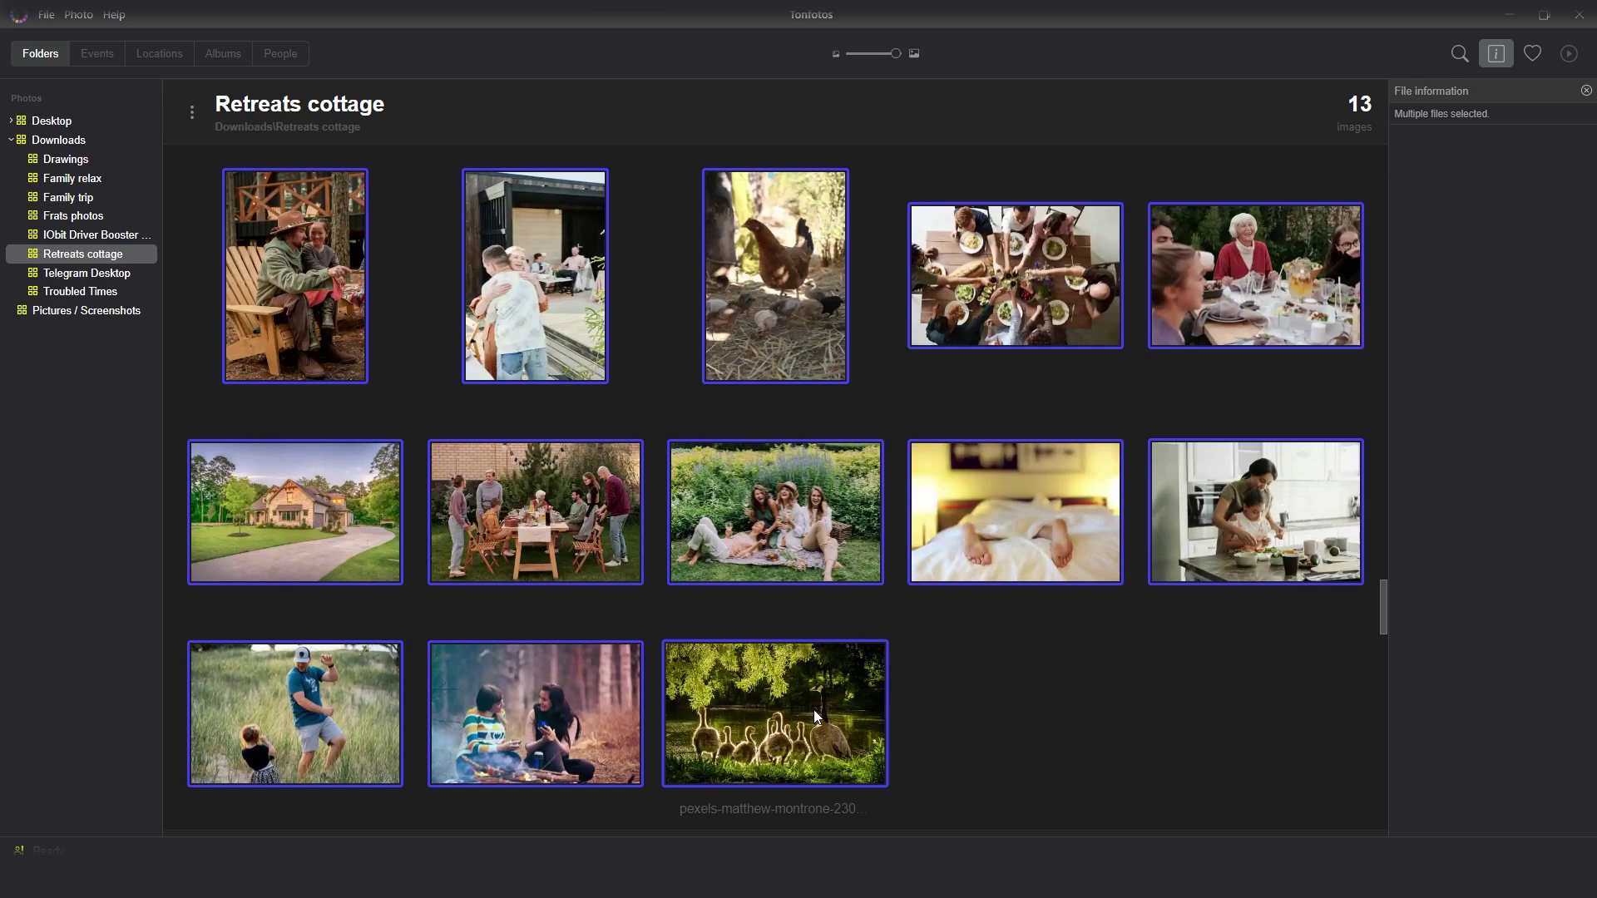
key(ctrl+l)
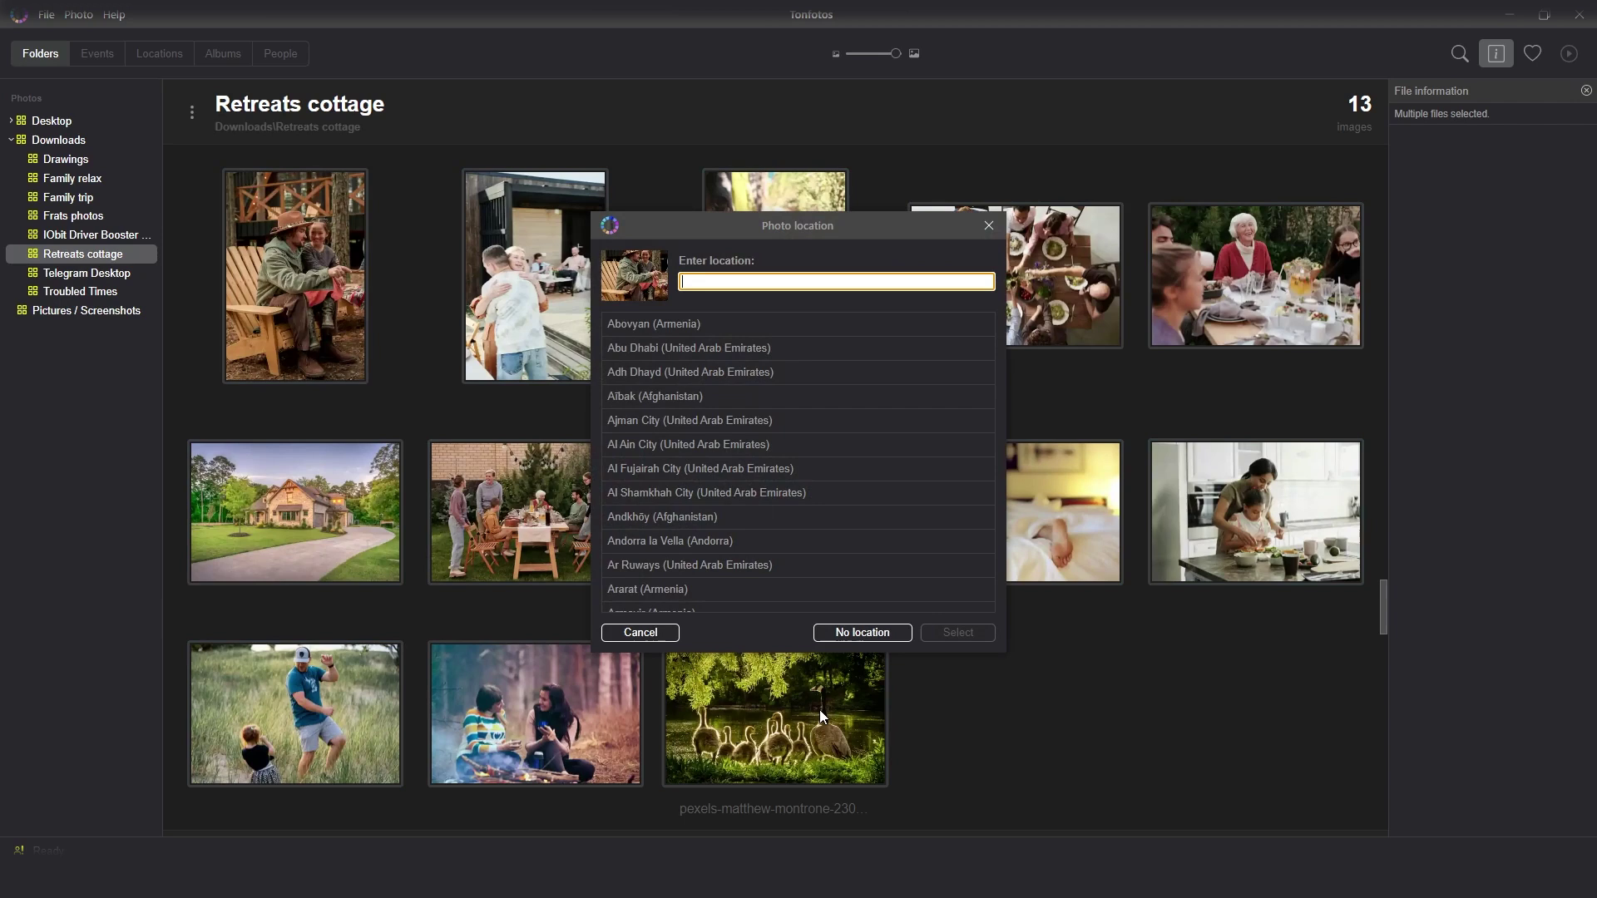
Step: Pin the 13 photos near Filadelfia (Paraguay), then copy the Montesoro spot's coordinates
text(Fila)
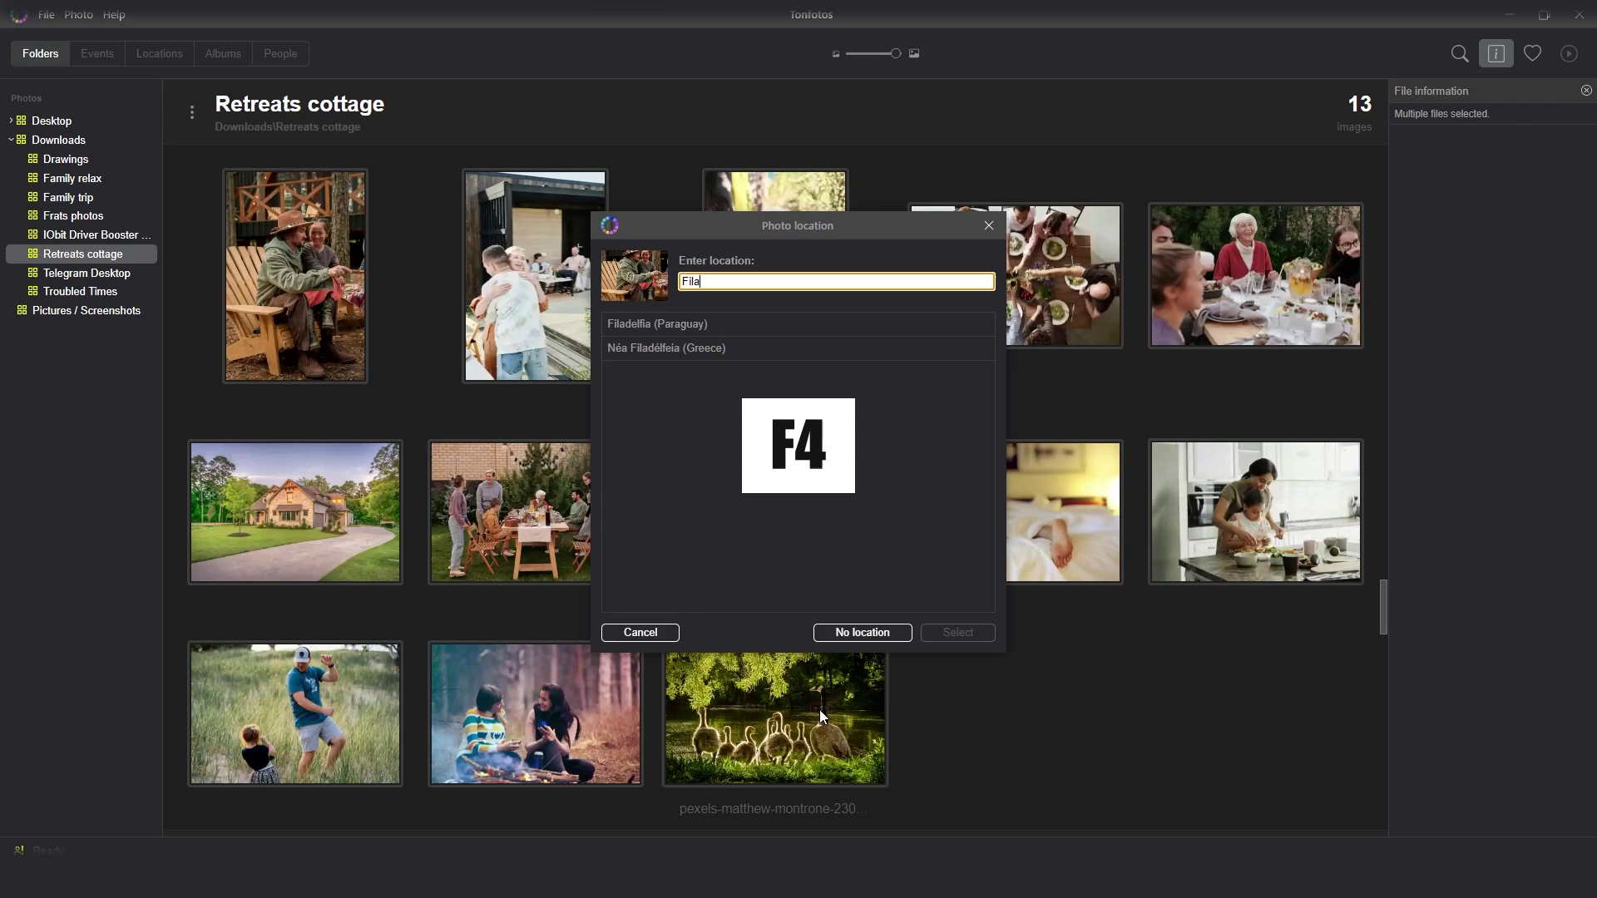
click(738, 324)
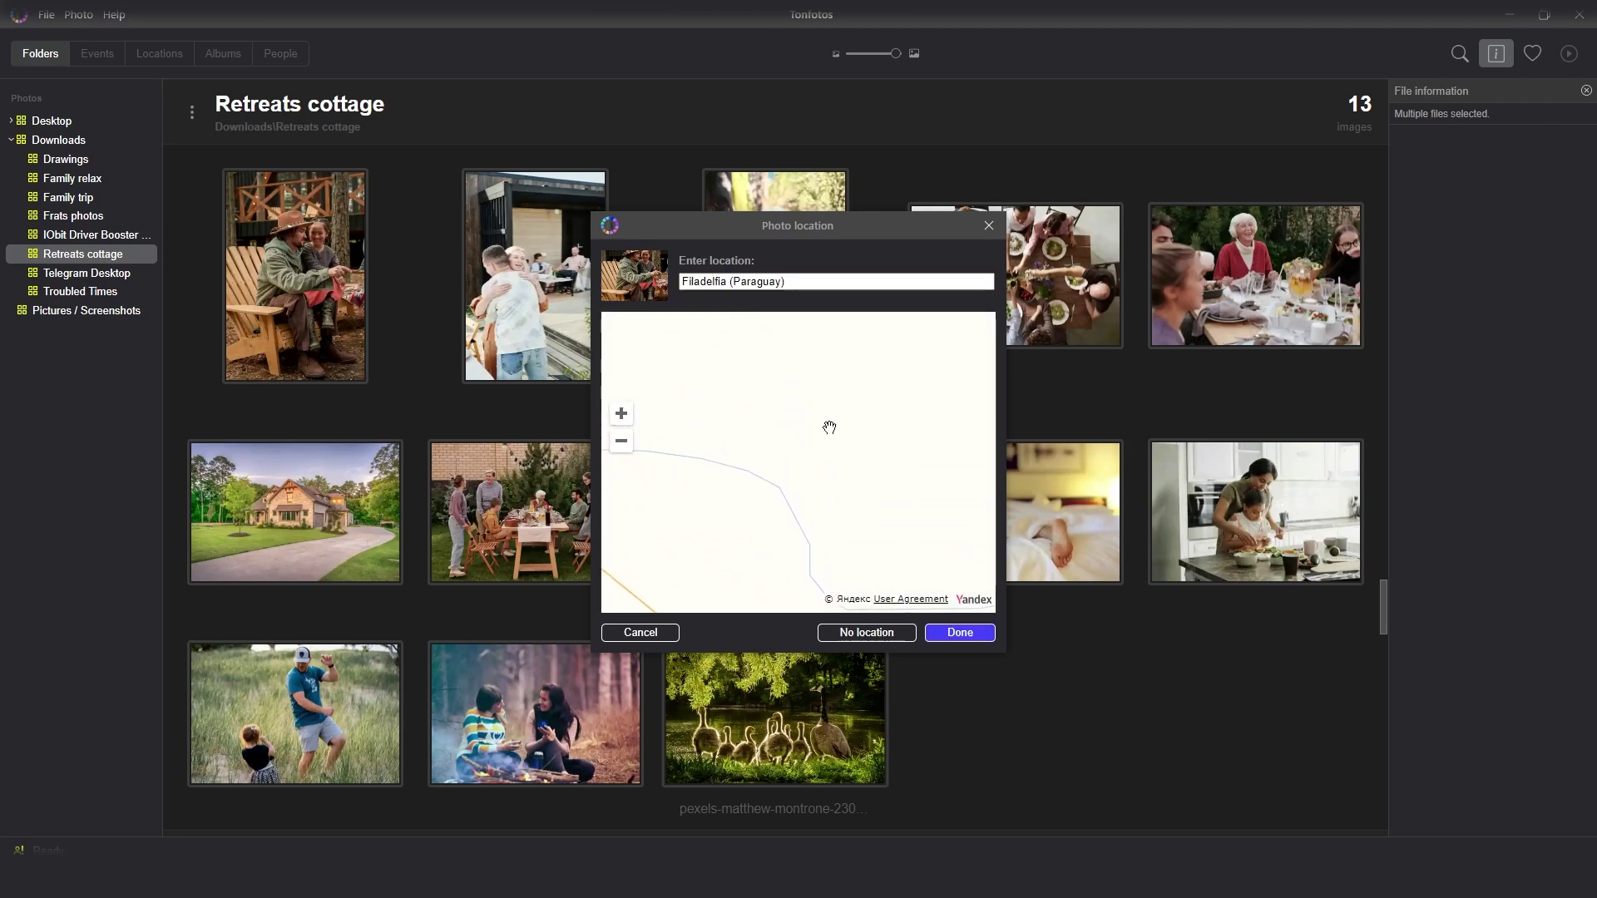
click(731, 341)
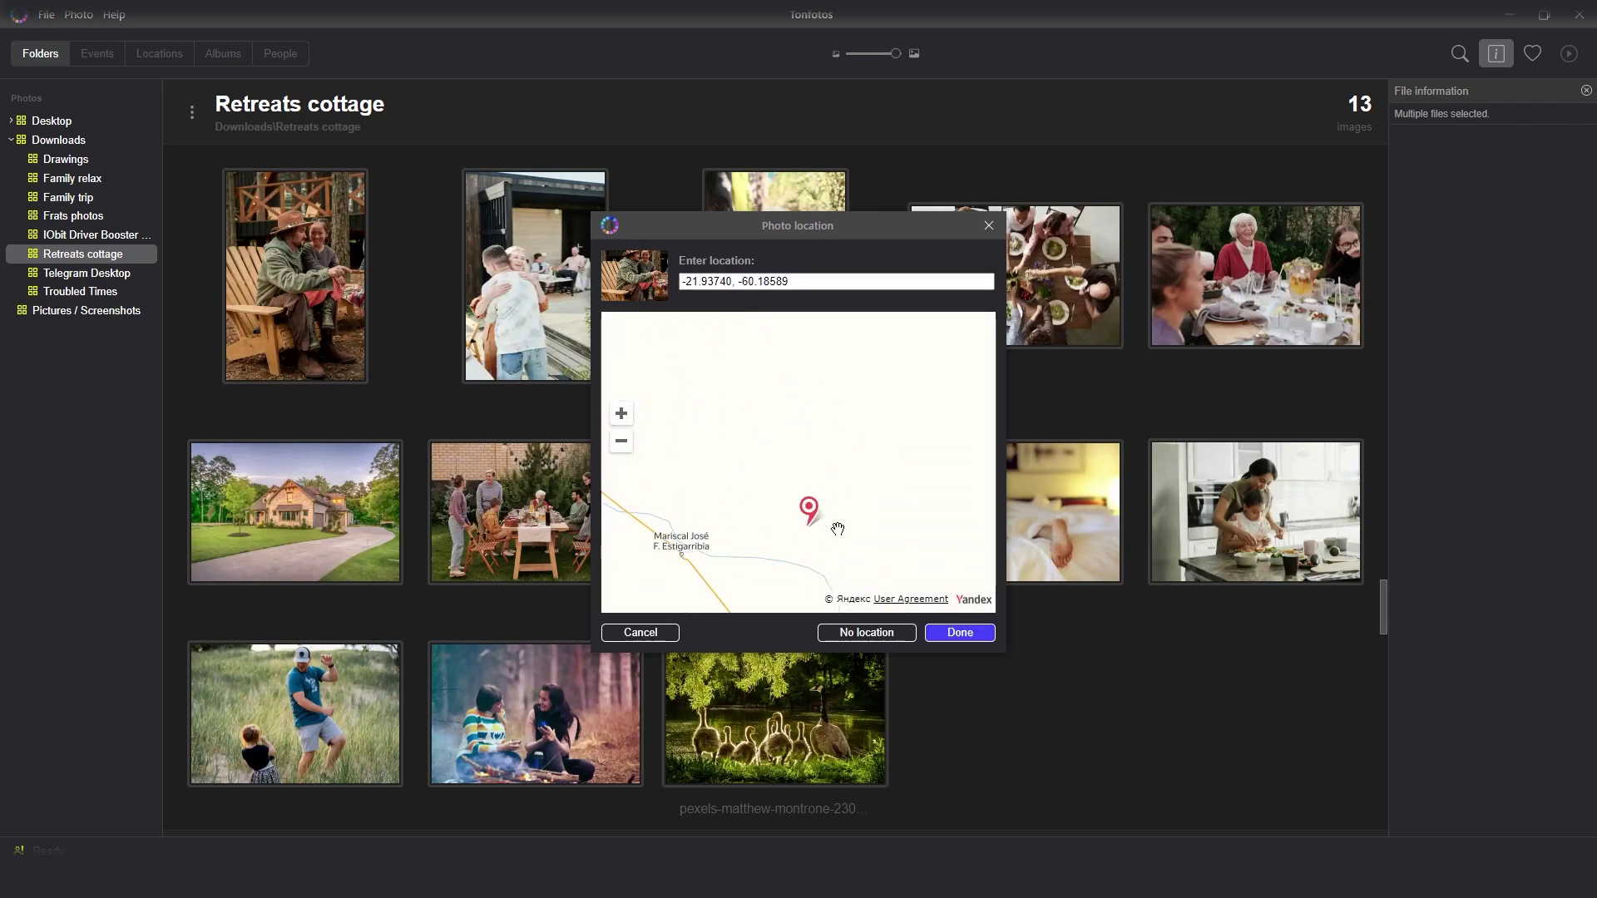
click(755, 382)
click(771, 385)
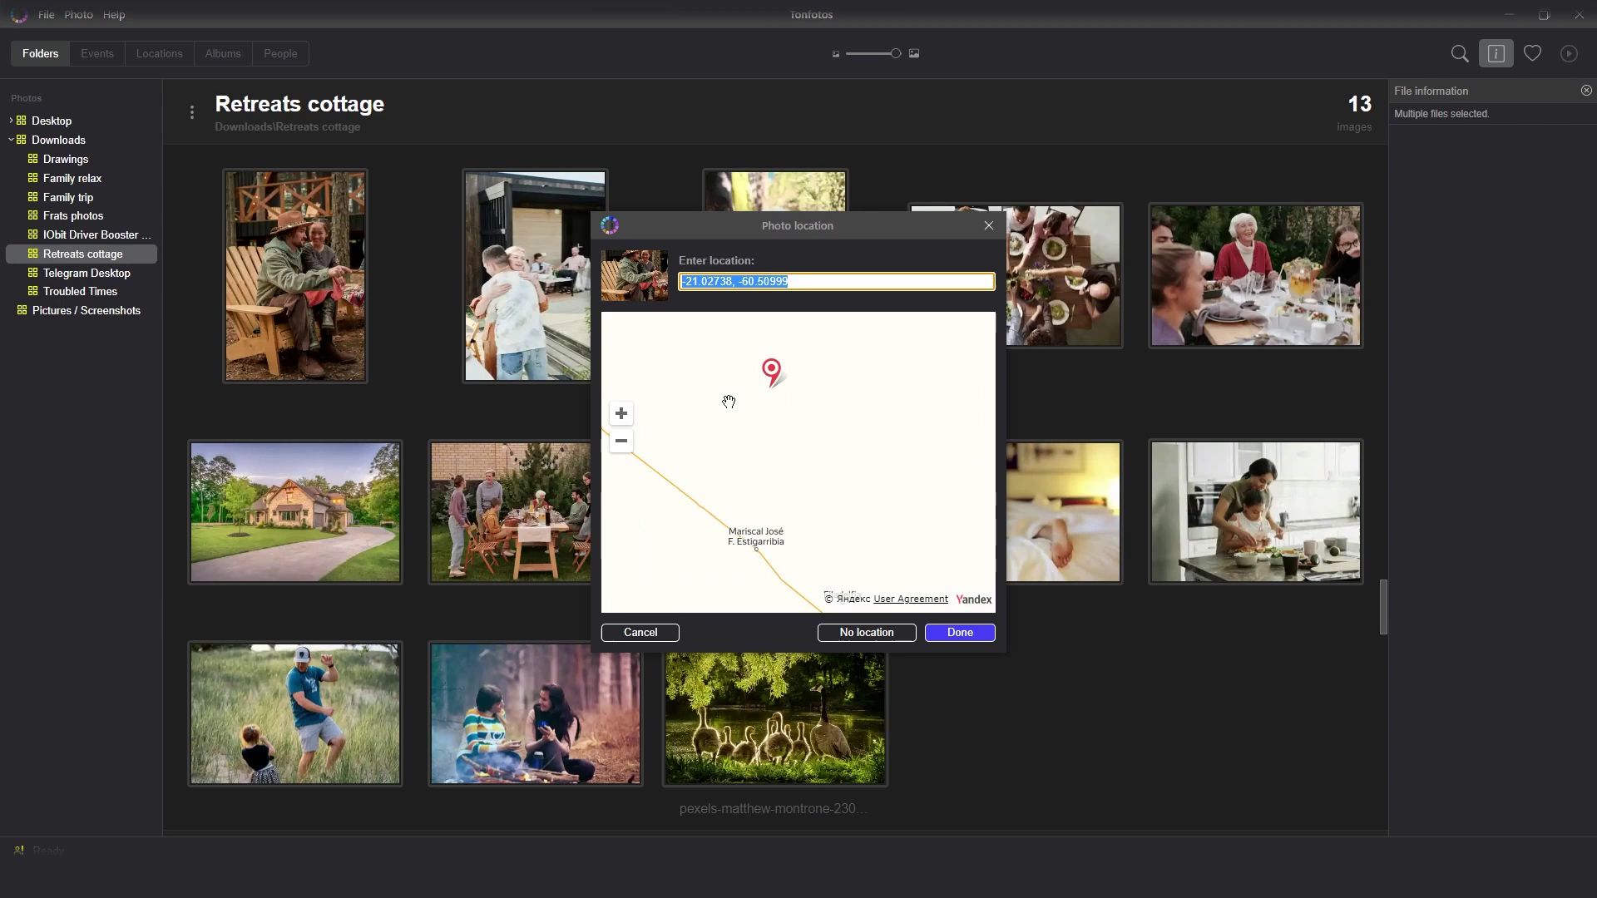
drag(729, 402, 763, 583)
click(621, 441)
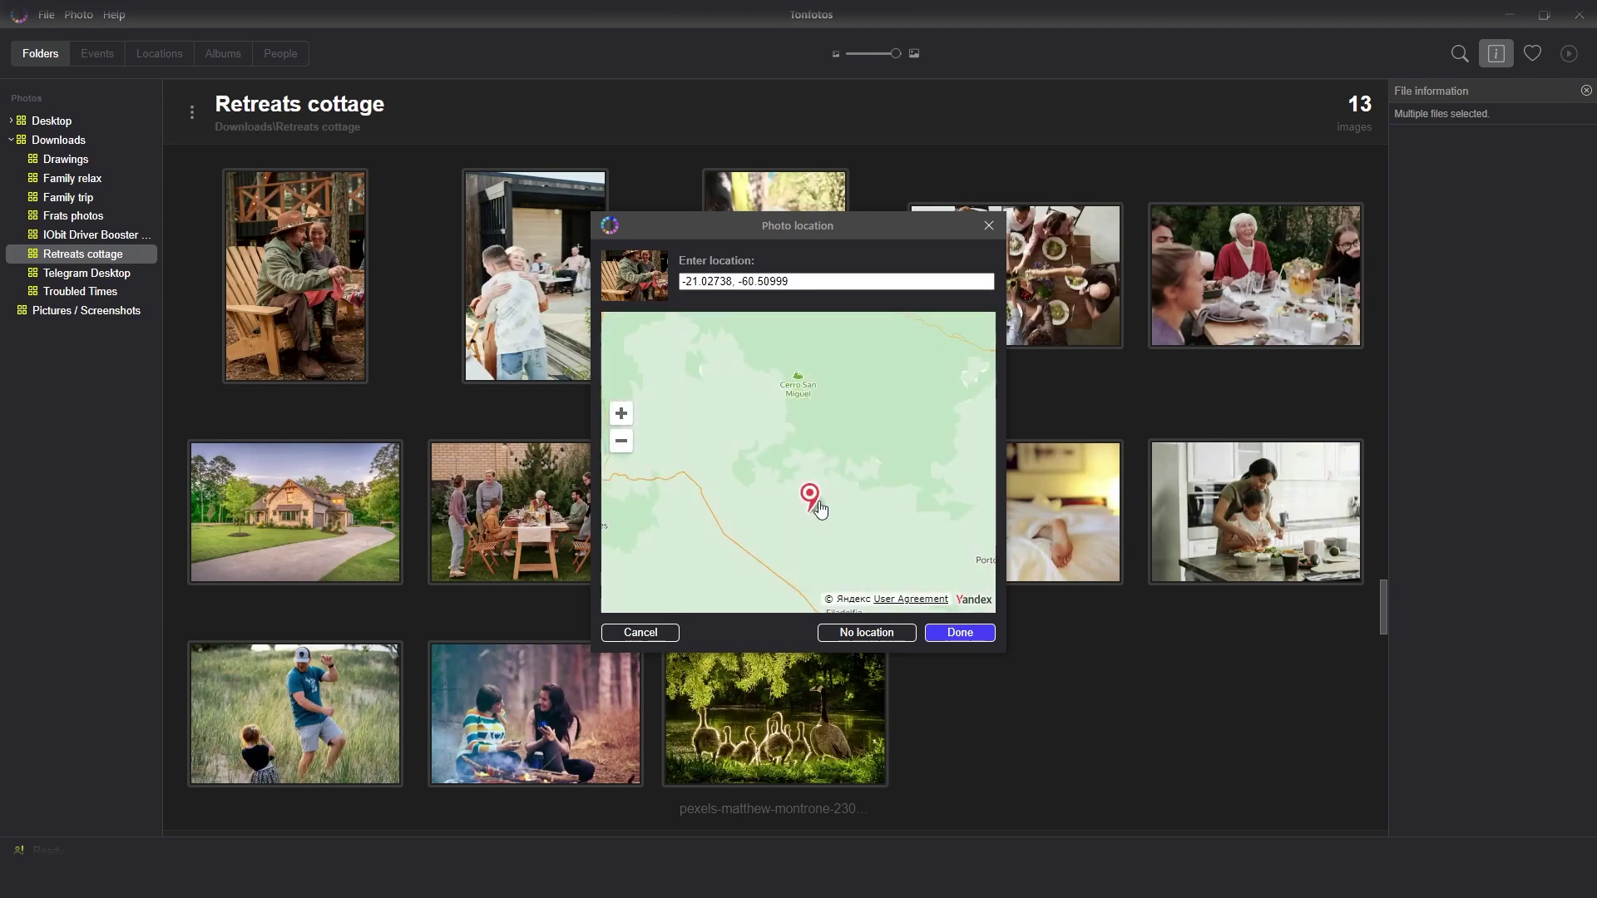
click(802, 382)
click(967, 634)
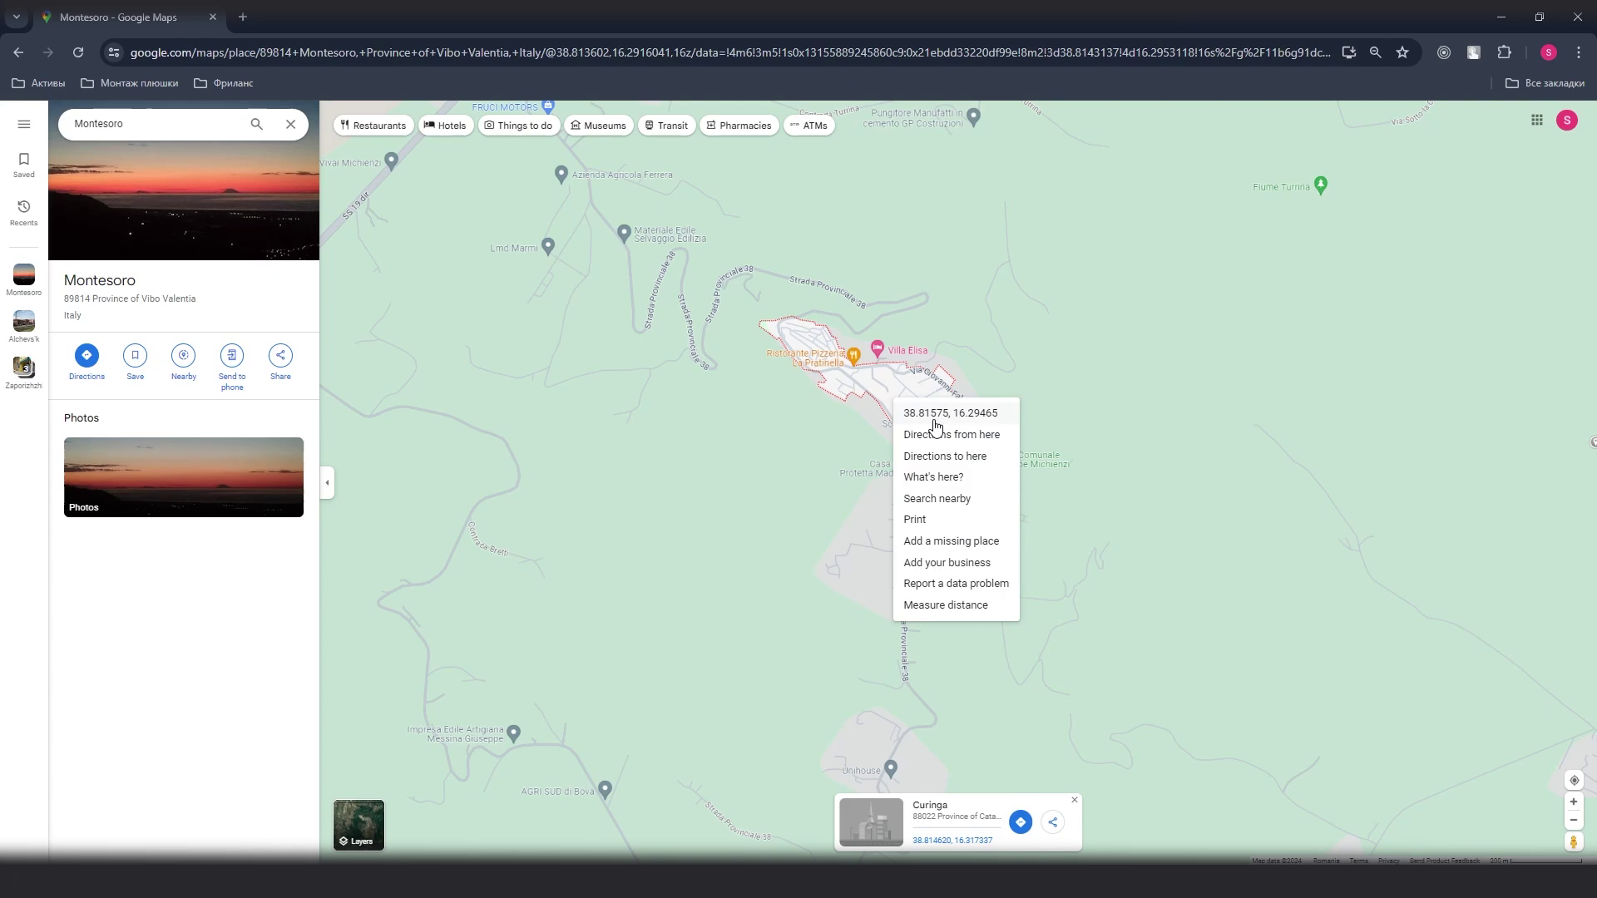
click(936, 416)
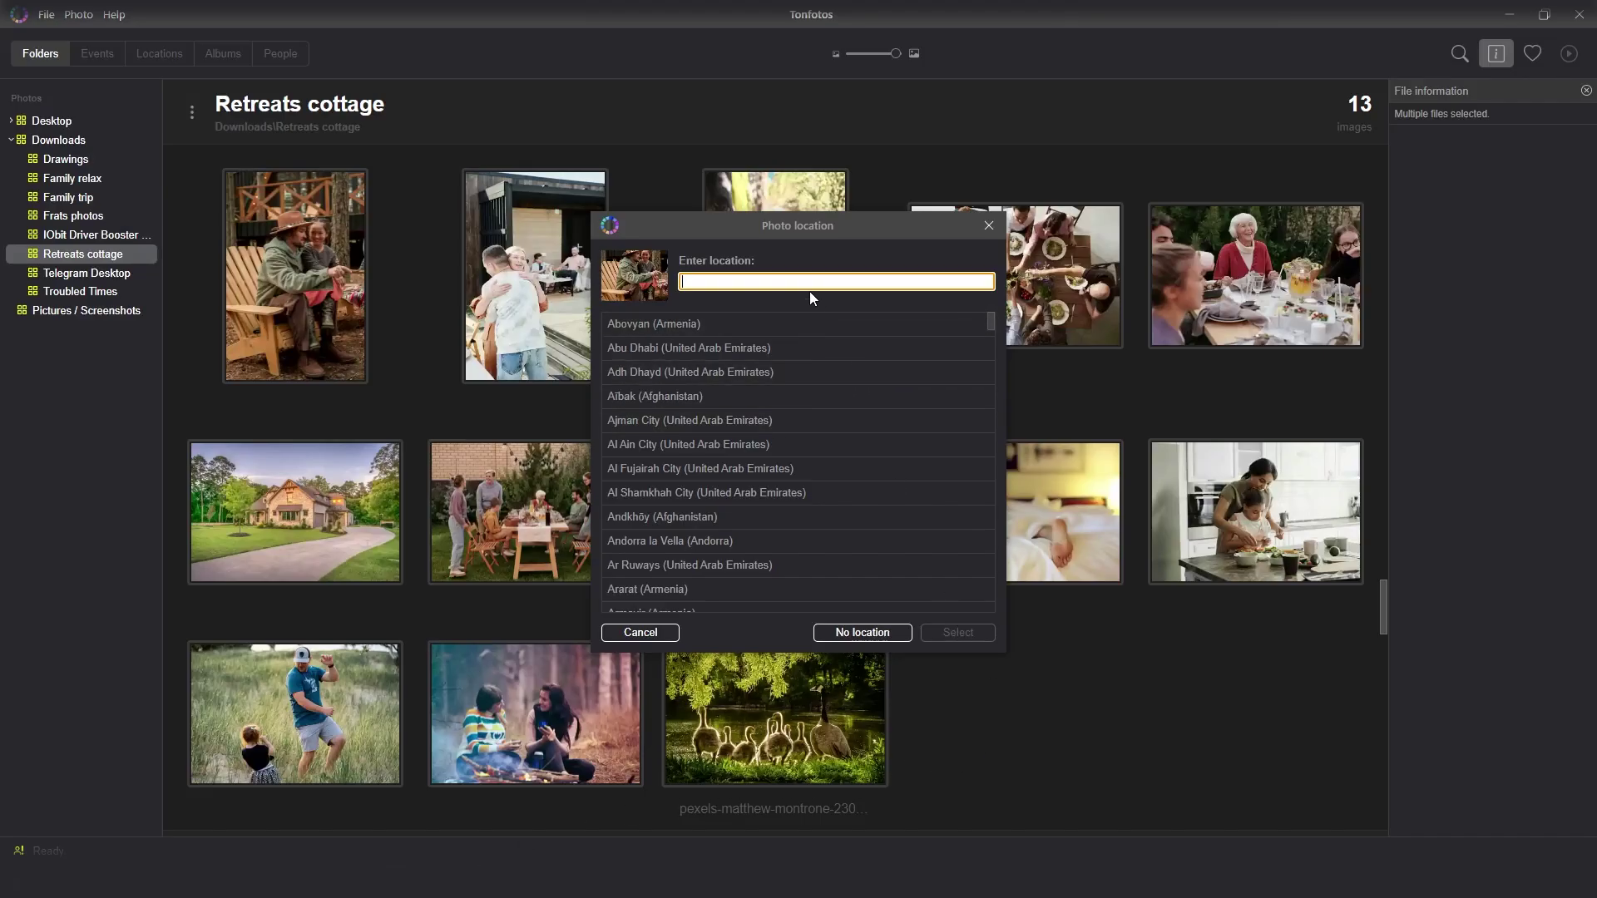
Step: Apply the pasted Lamezia Terme coordinates to all 13 photos and spot-check several photos' locations
key(ctrl+v)
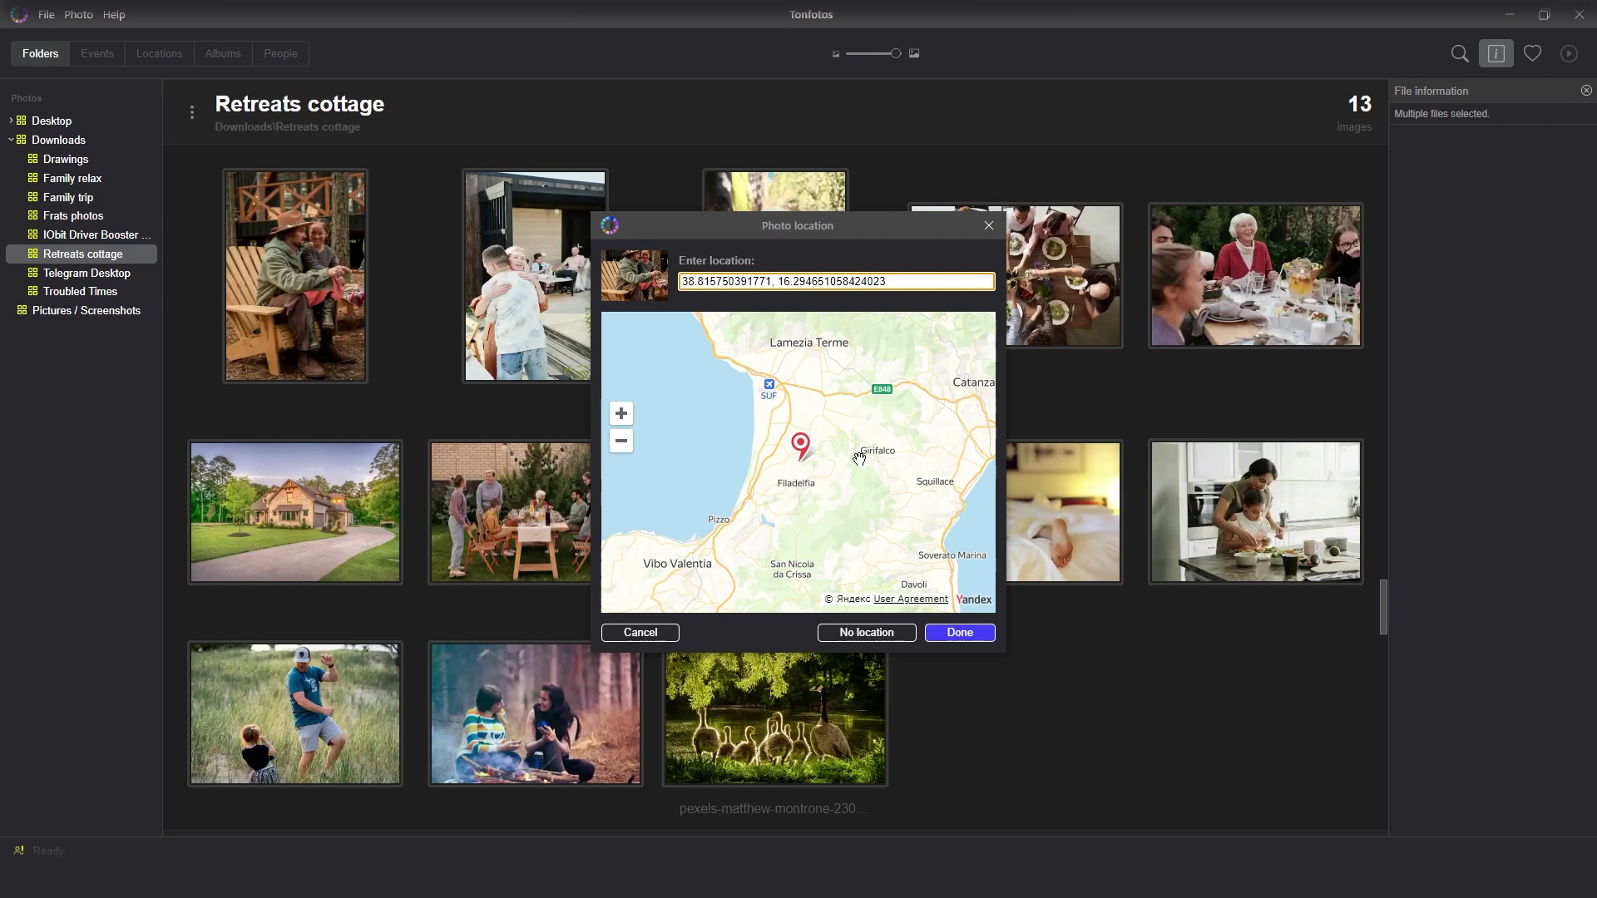
click(960, 634)
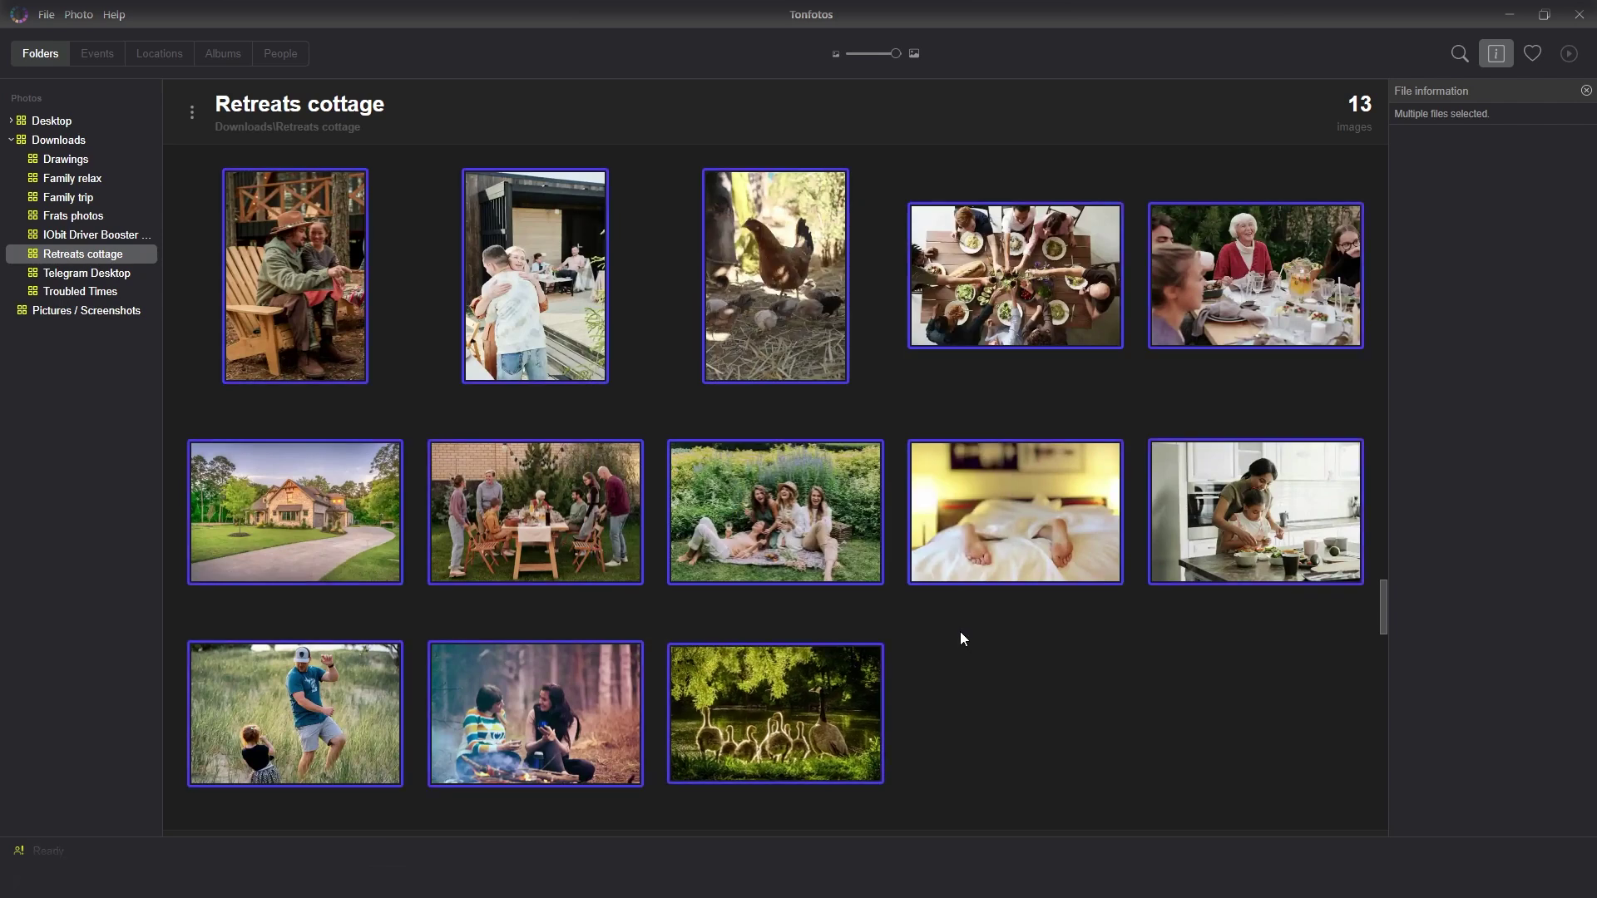
click(856, 675)
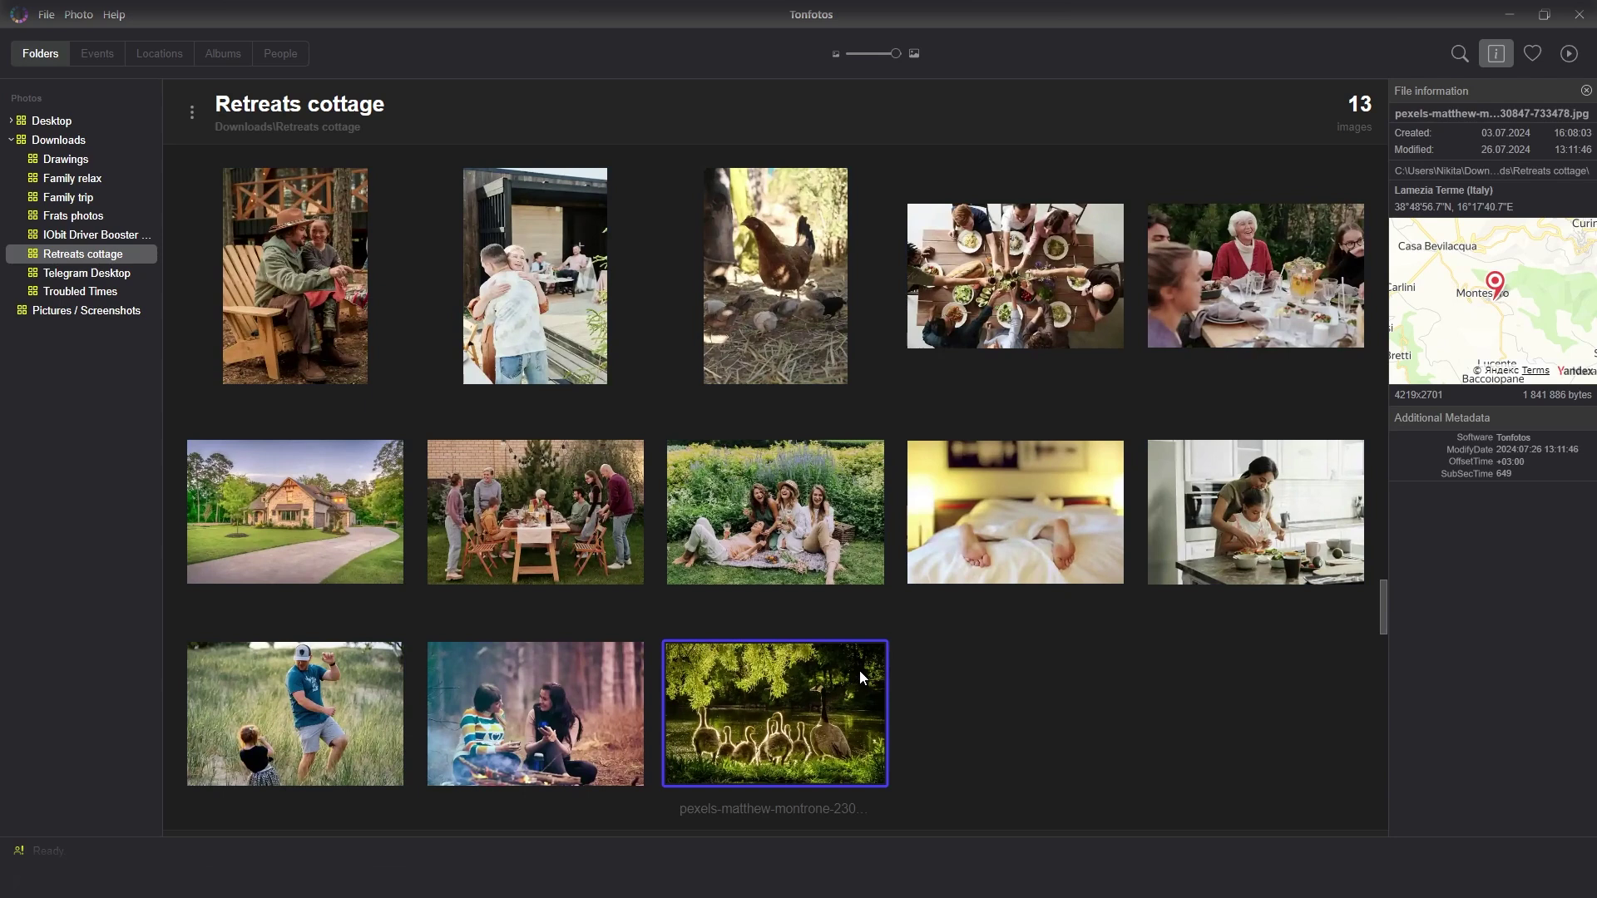
click(976, 559)
click(809, 516)
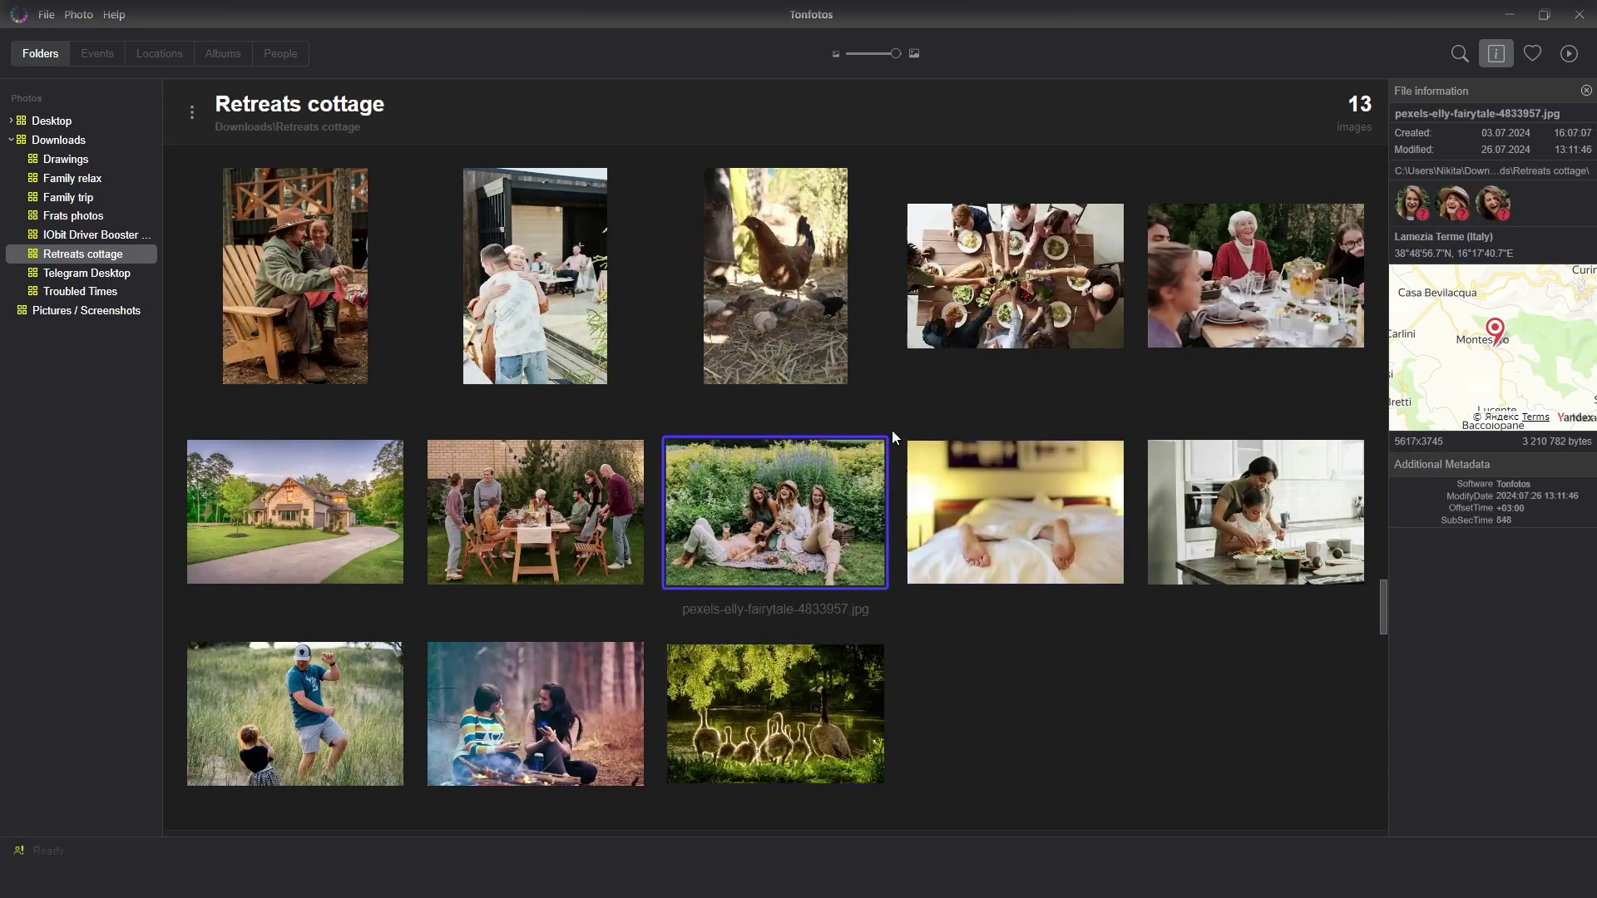
click(892, 431)
click(803, 318)
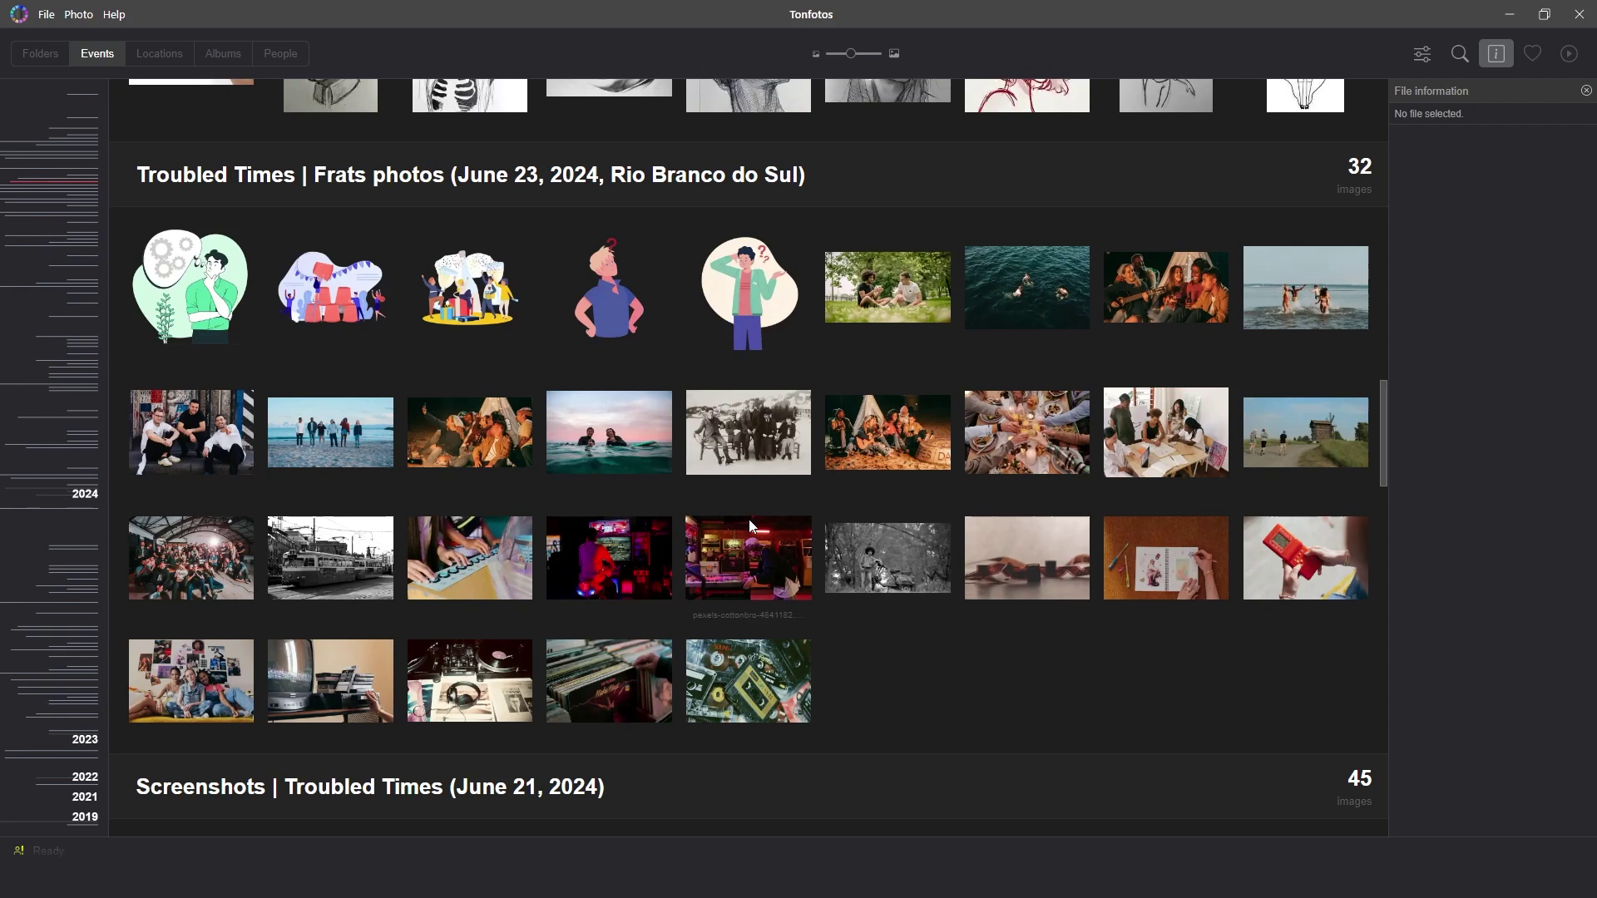
Step: Change the sea swimmers photo pexels-maxravier-3348392.jpg's date to 23.05.2023 at 15:05
click(626, 450)
right_click(614, 449)
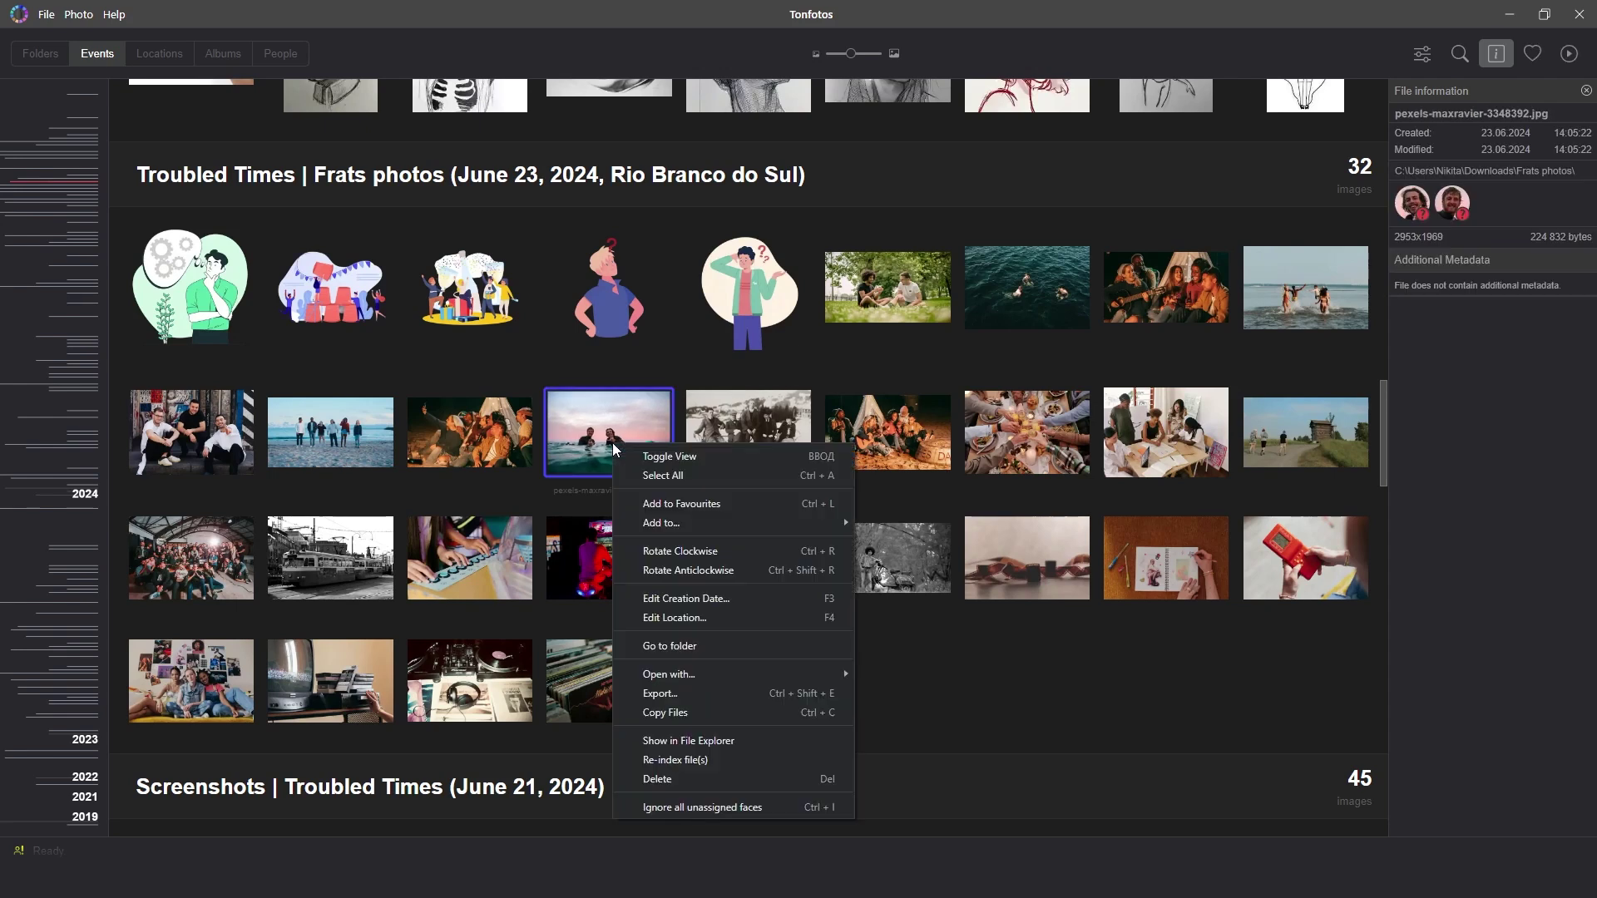
click(756, 596)
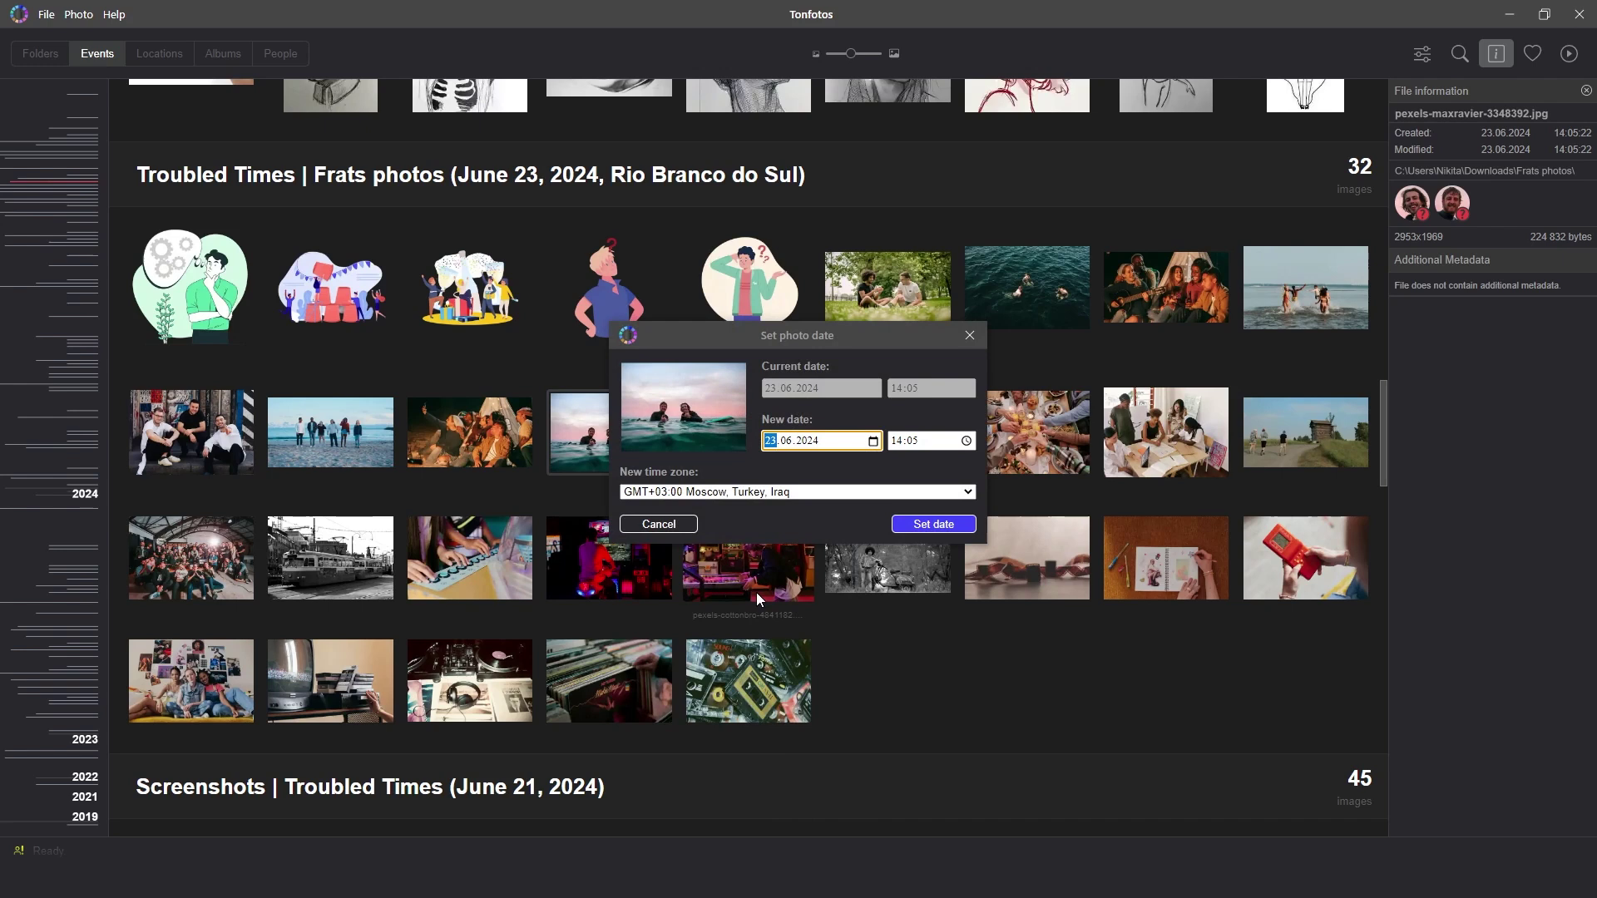
key(Right)
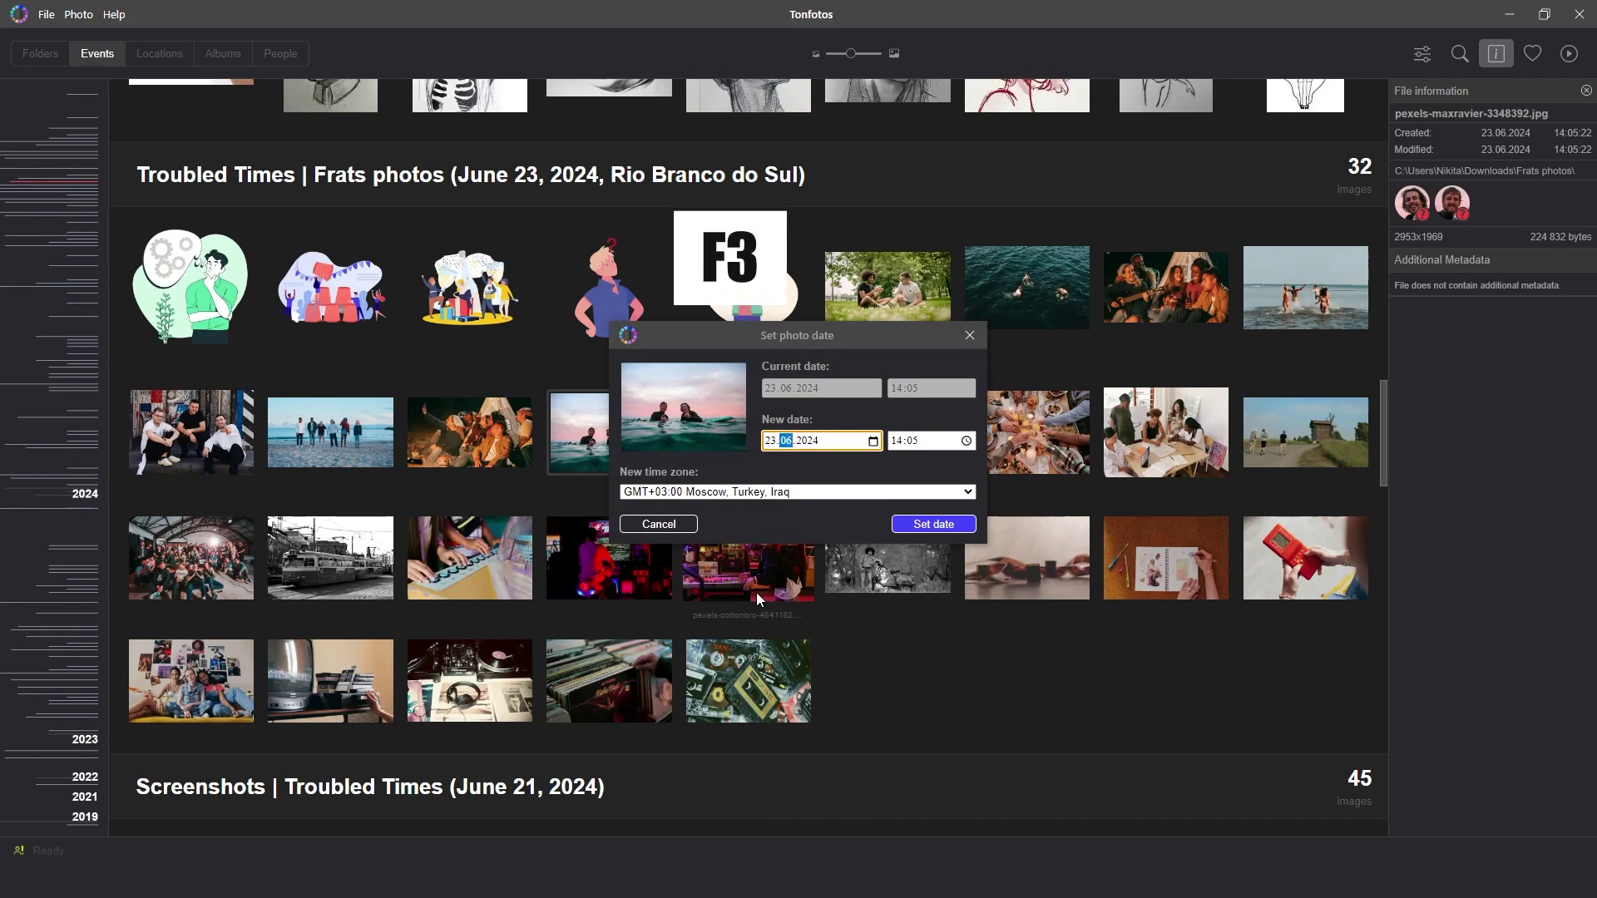
text(05.0020)
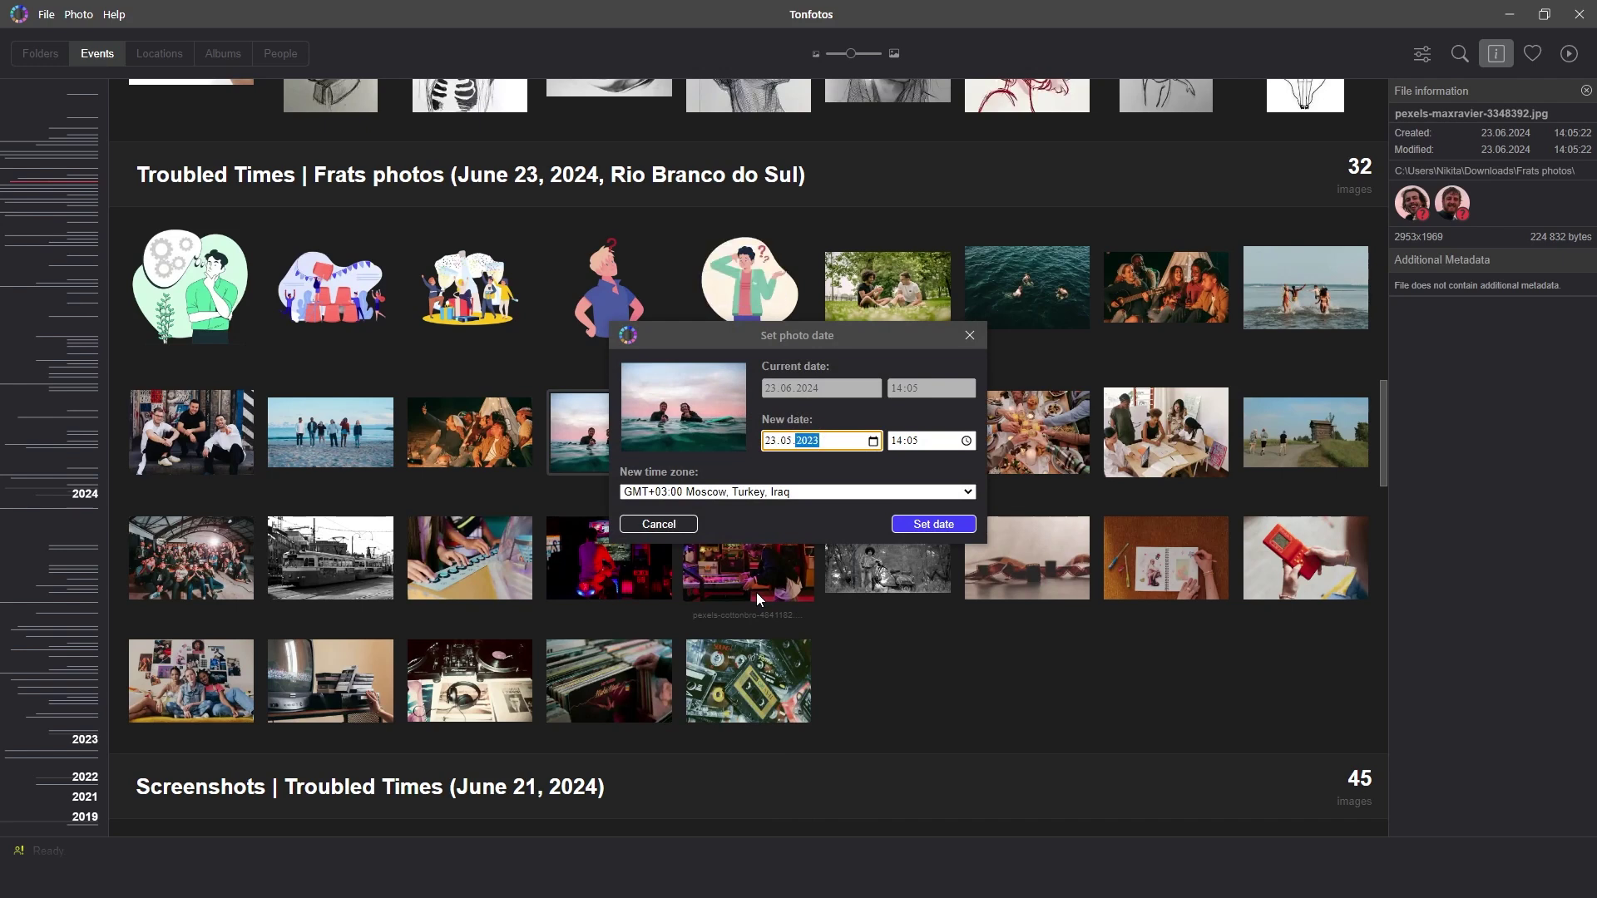
click(897, 440)
text(15)
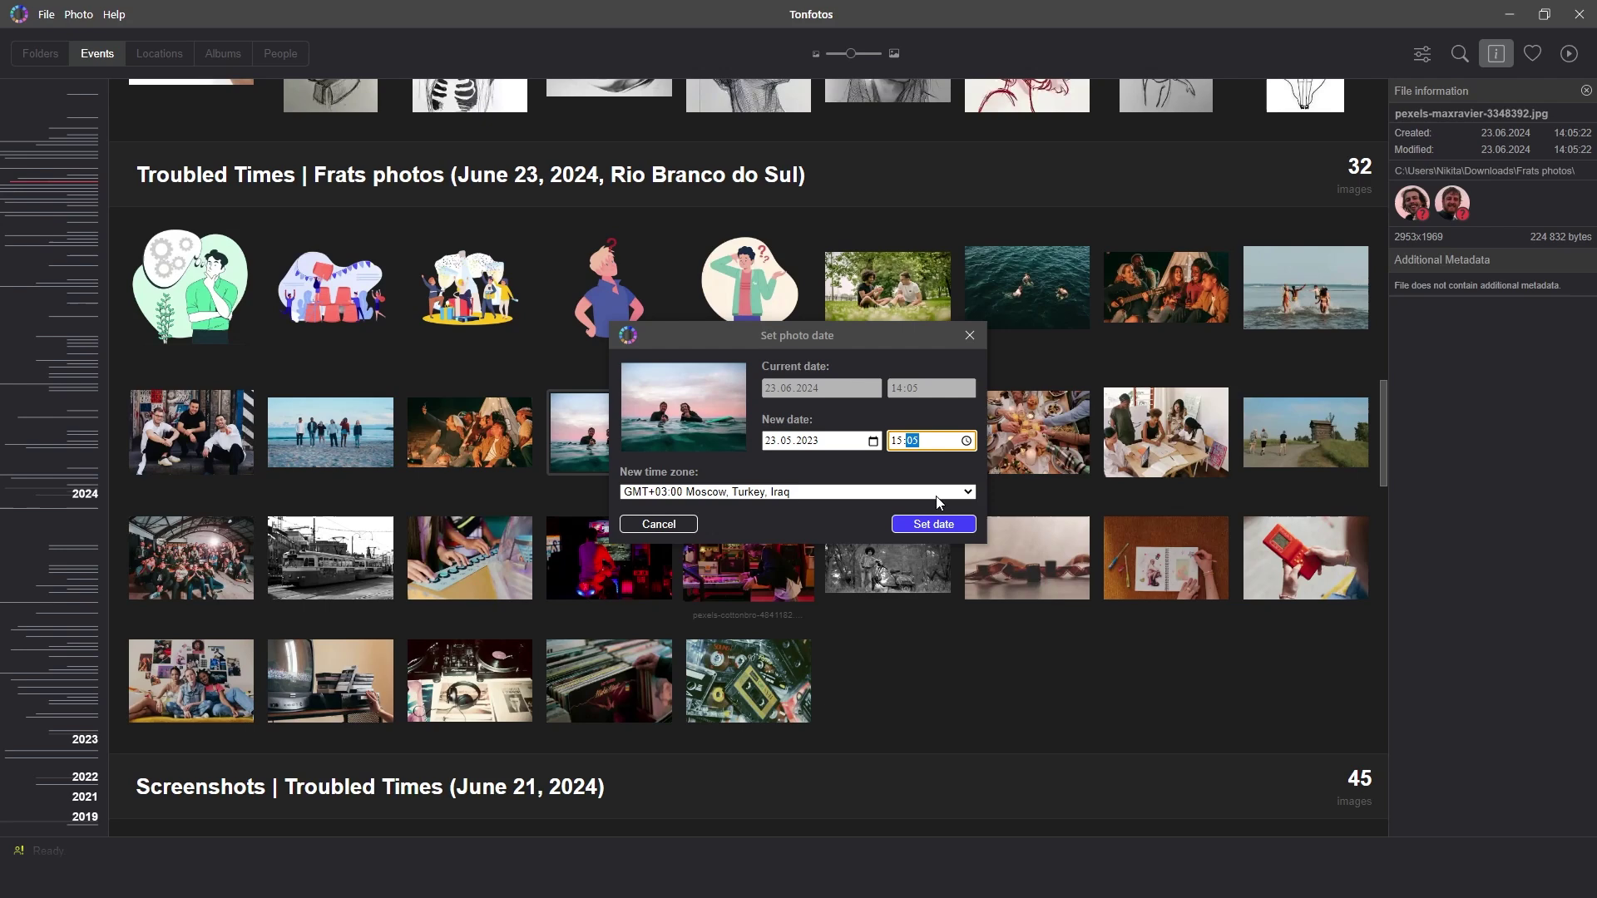
click(935, 529)
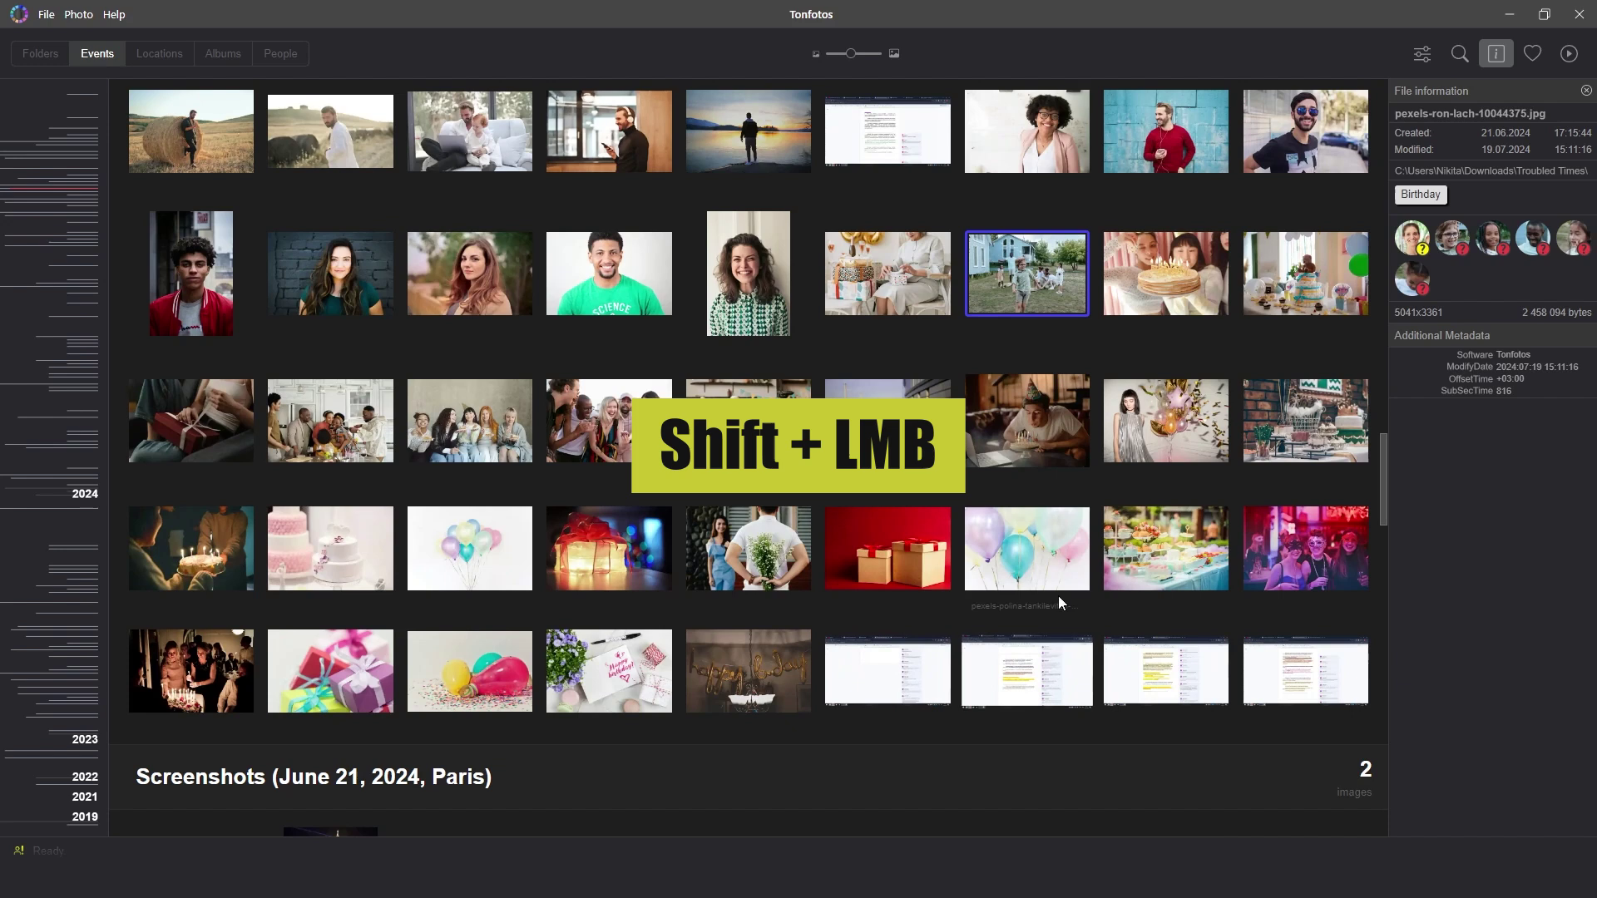
Step: Select the birthday party photos and give them all the date 20.06.2024 at 17:15
shift+click(888, 441)
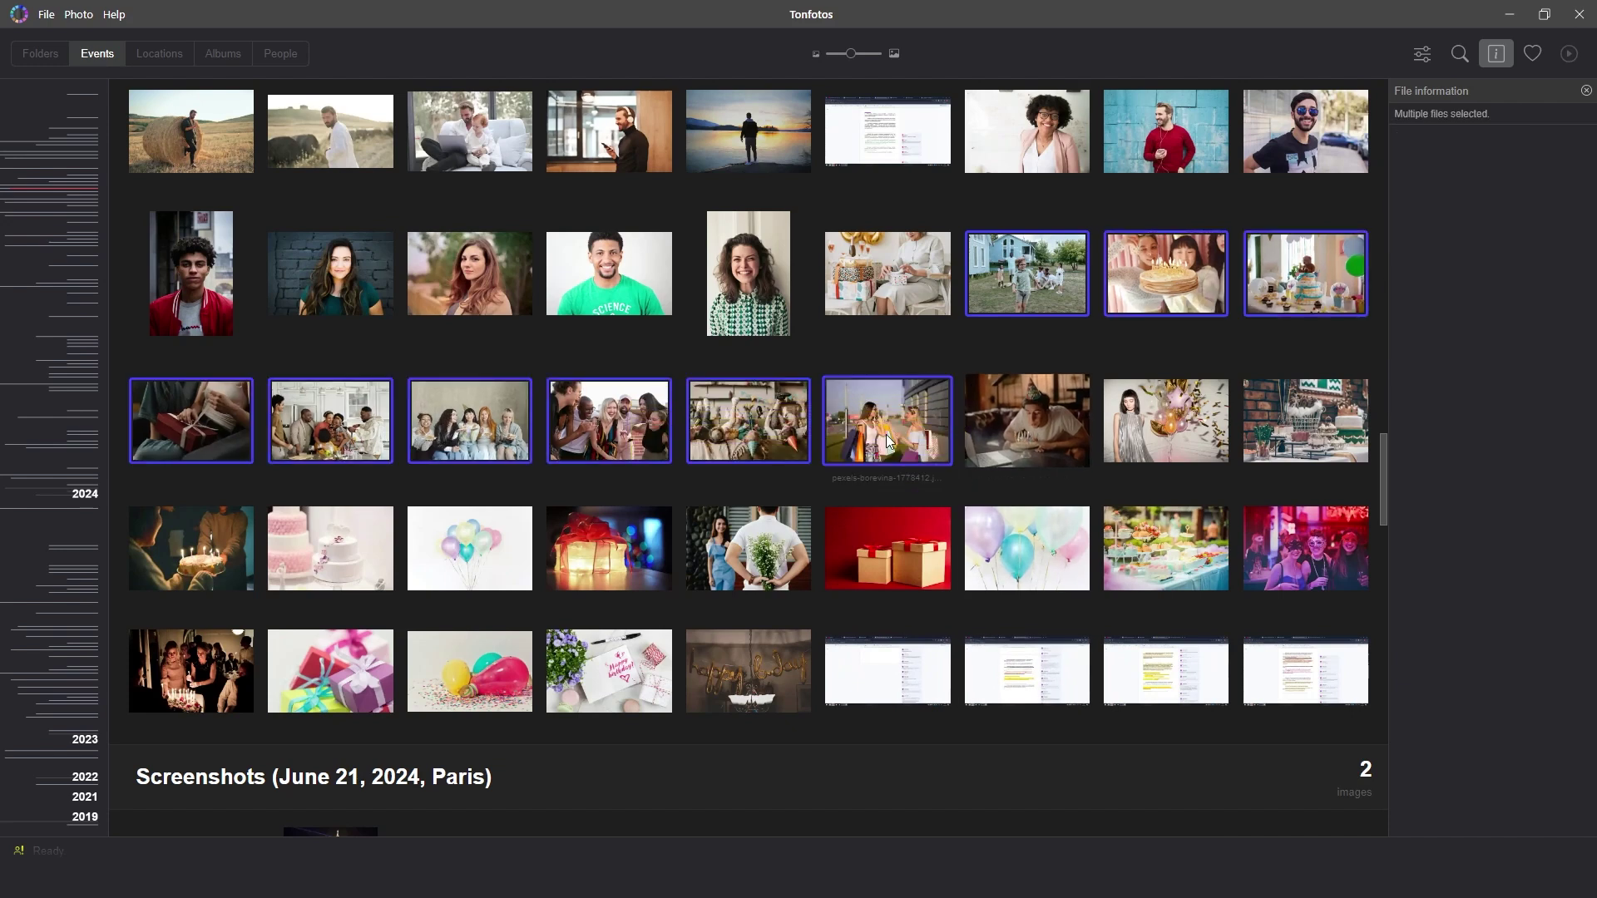
key(F3)
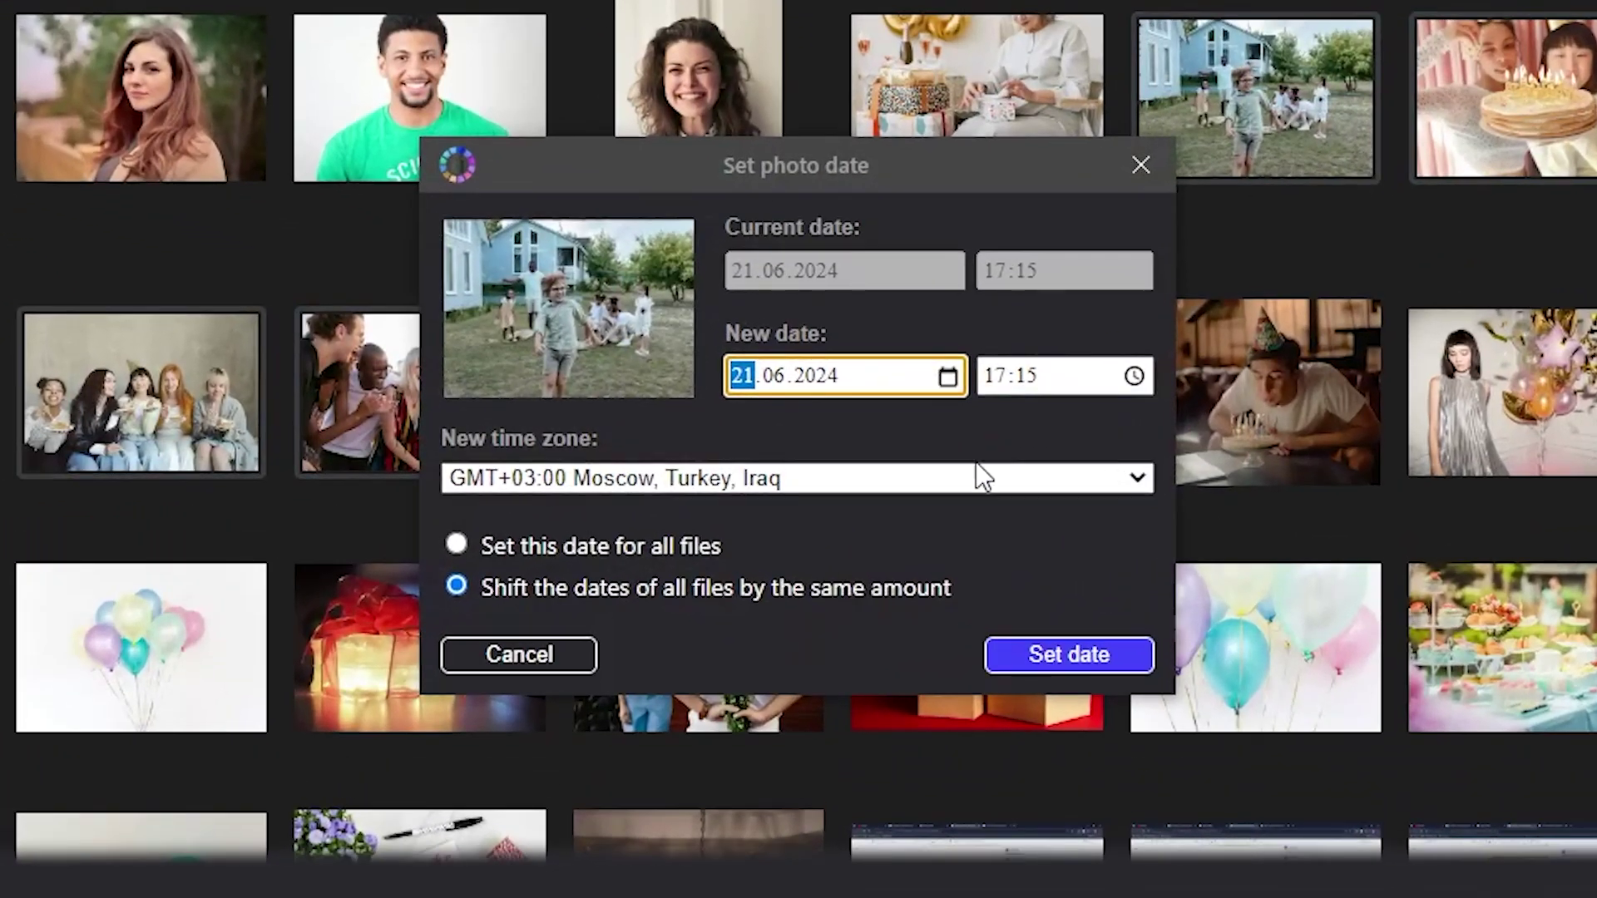
click(456, 545)
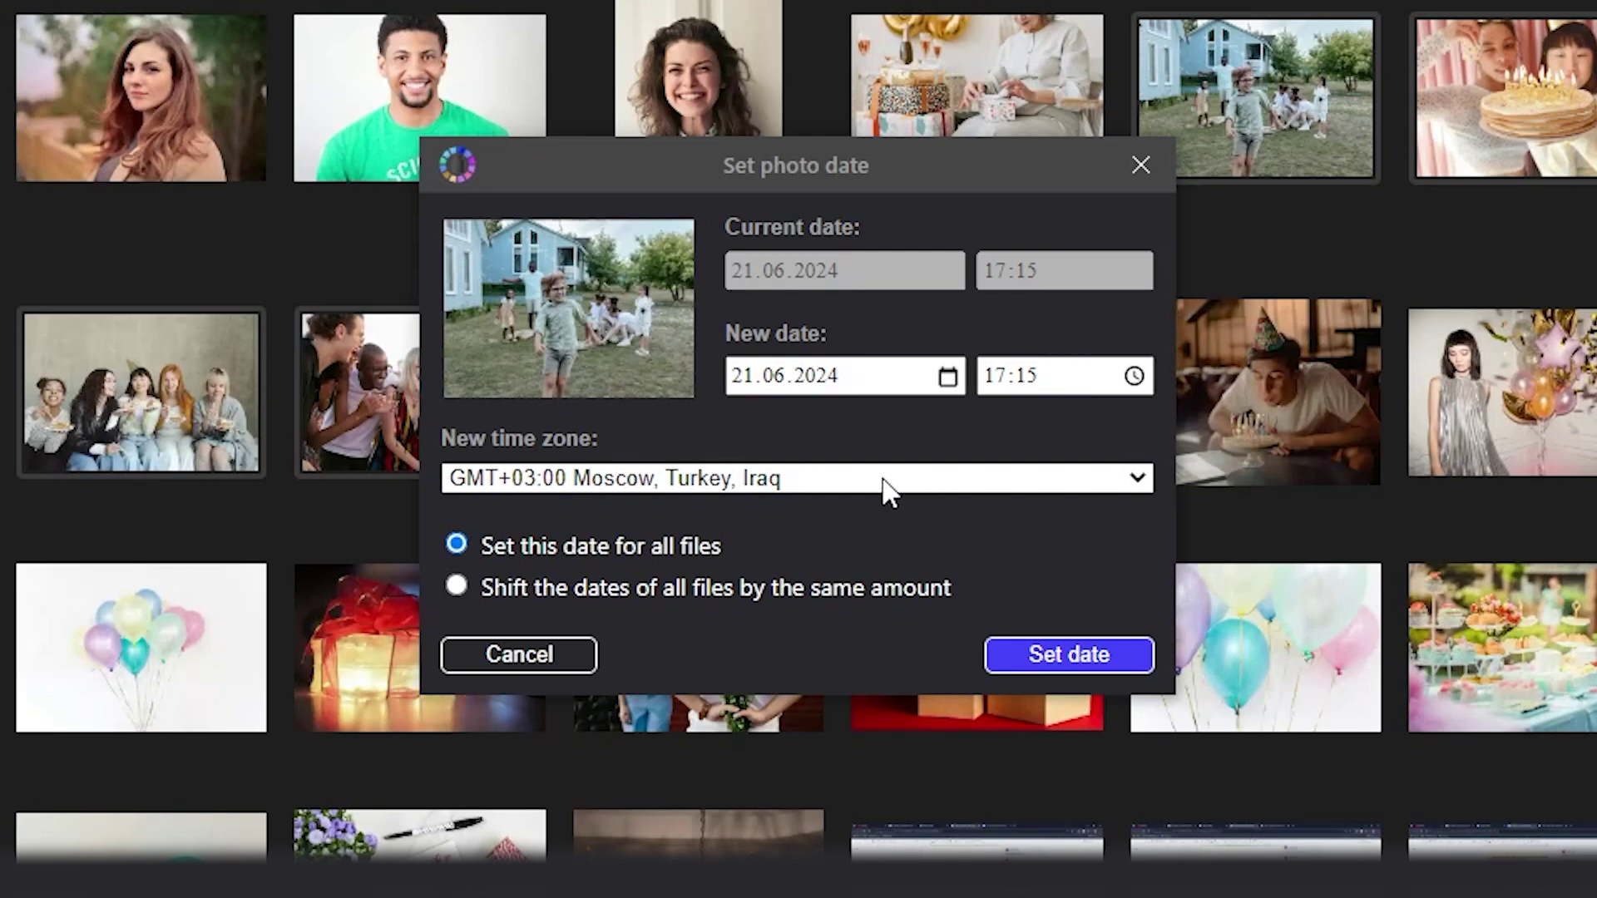
click(742, 376)
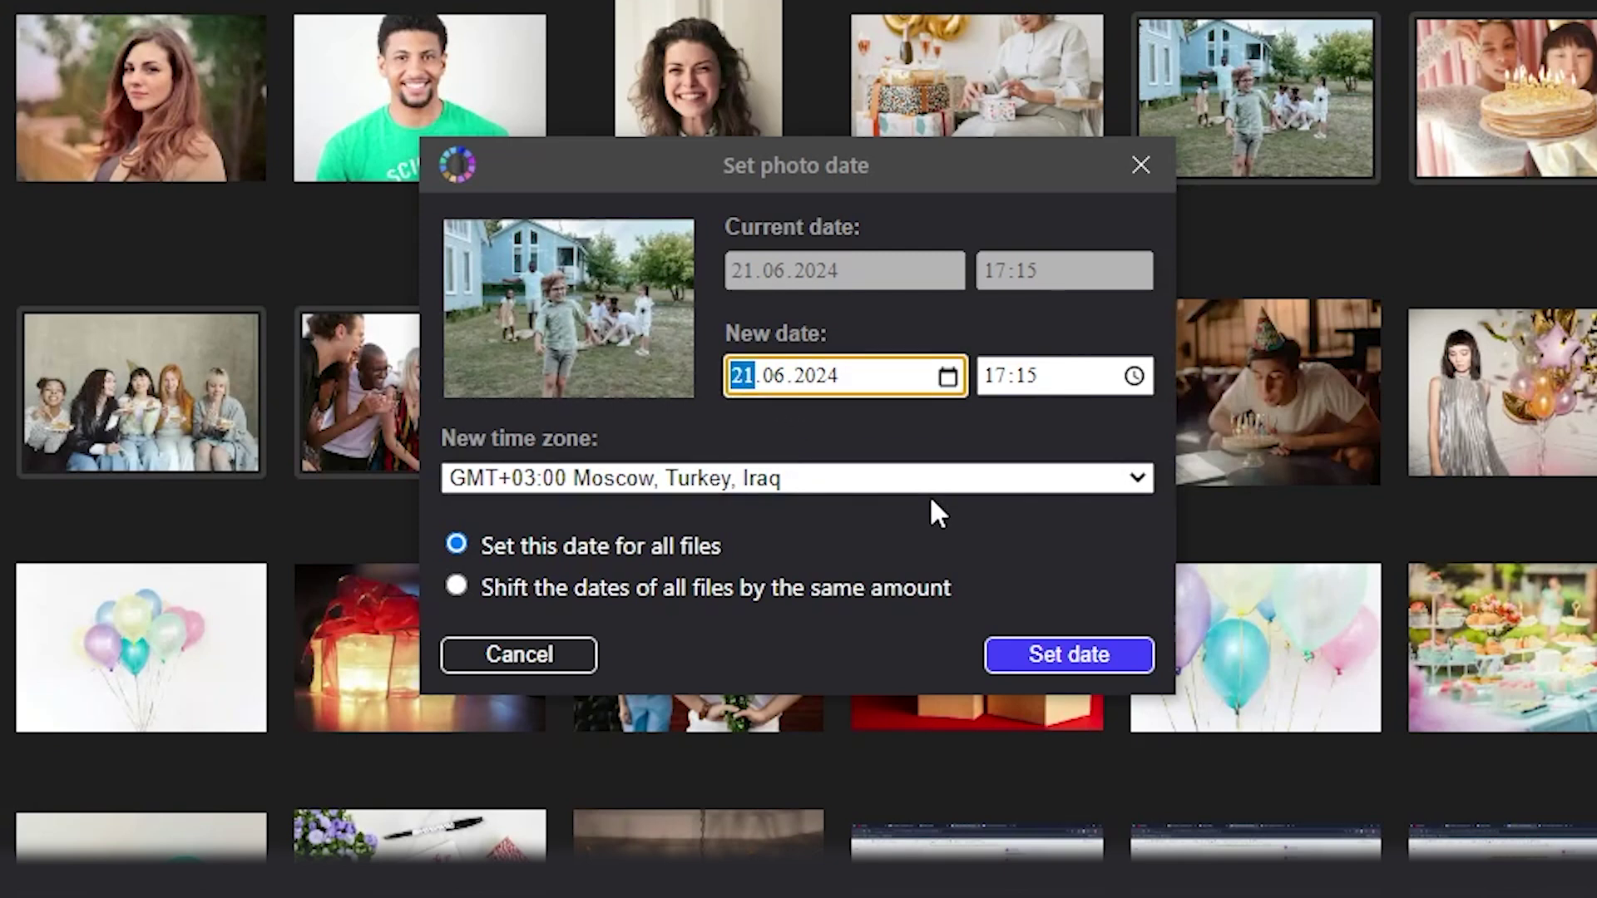
text(20)
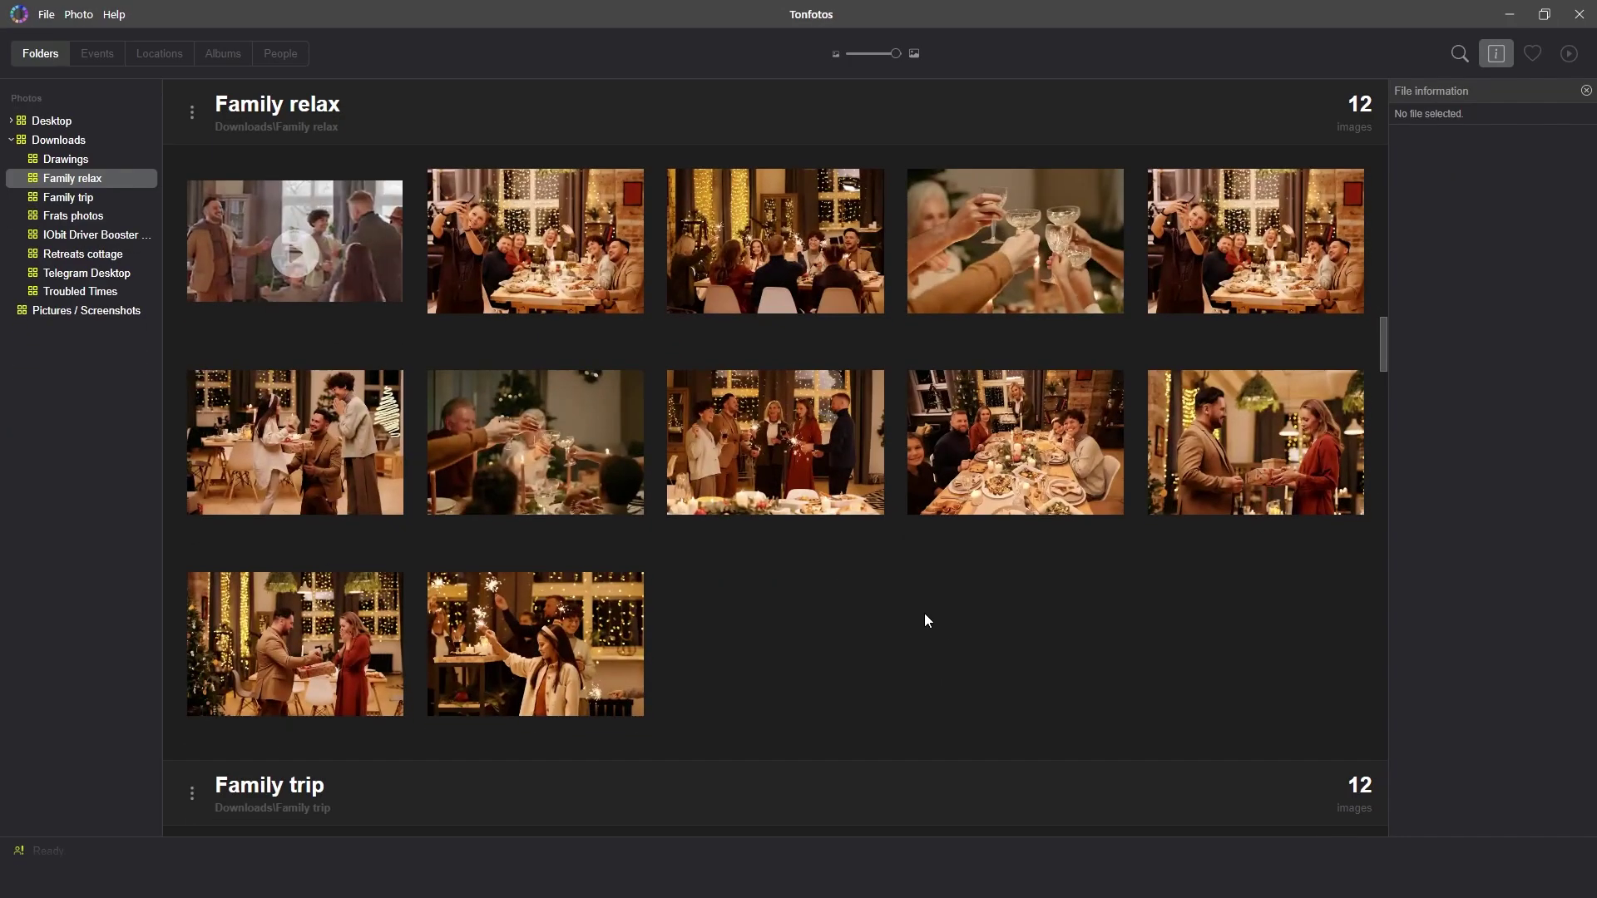
Step: Give the eleven Family relax photos after the video one shared date of 01.01.2006
click(616, 301)
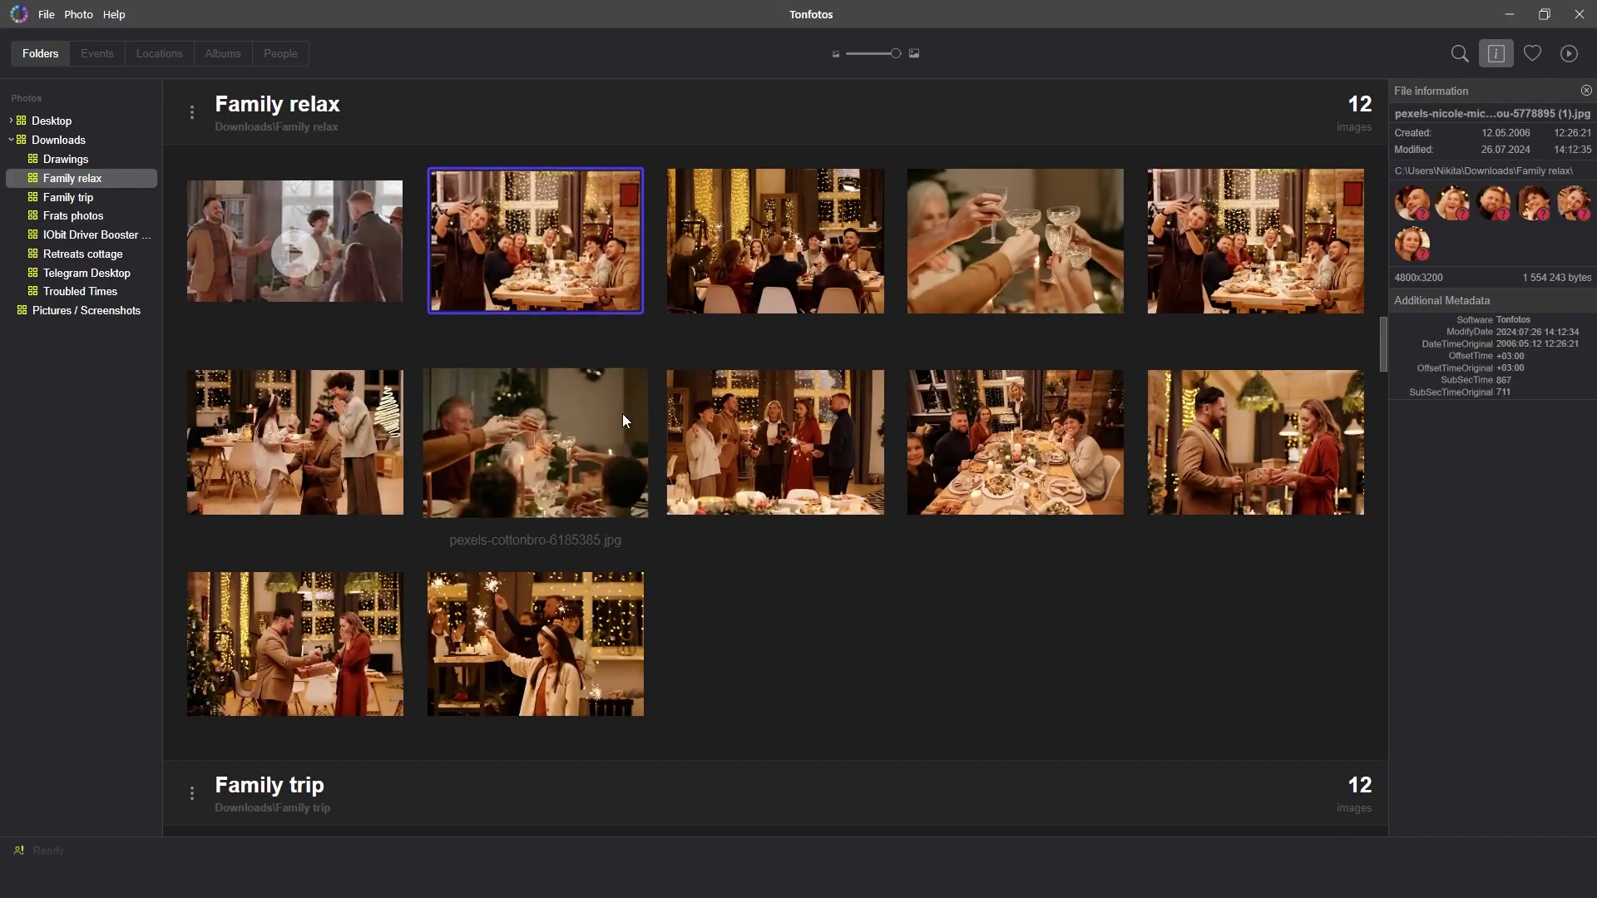
shift+click(598, 605)
key(F3)
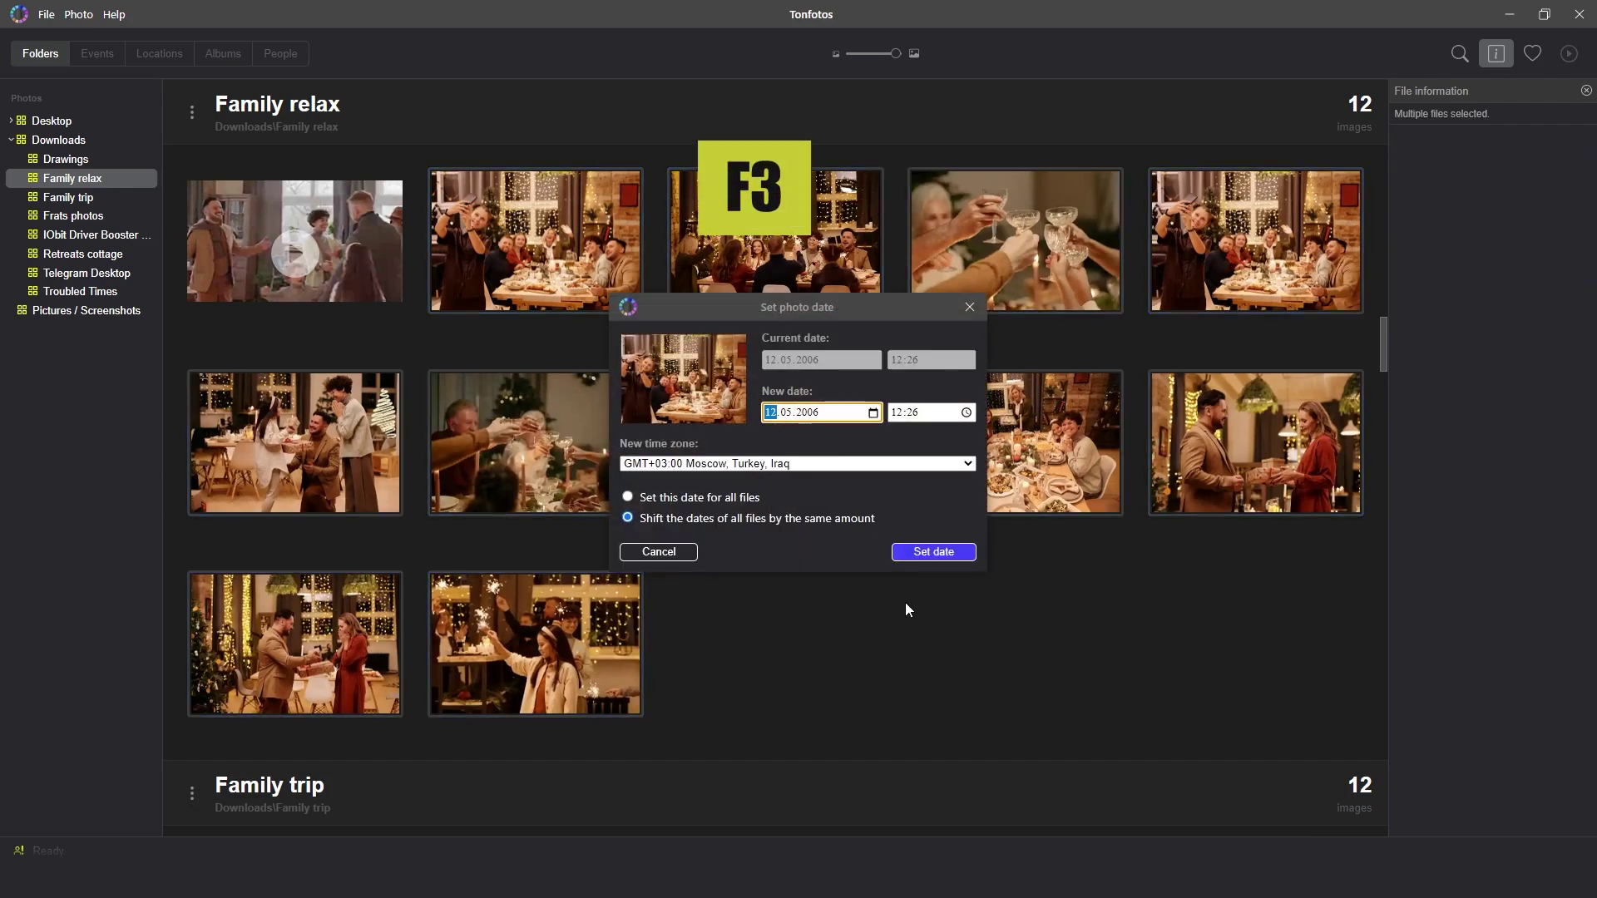
click(746, 497)
click(772, 413)
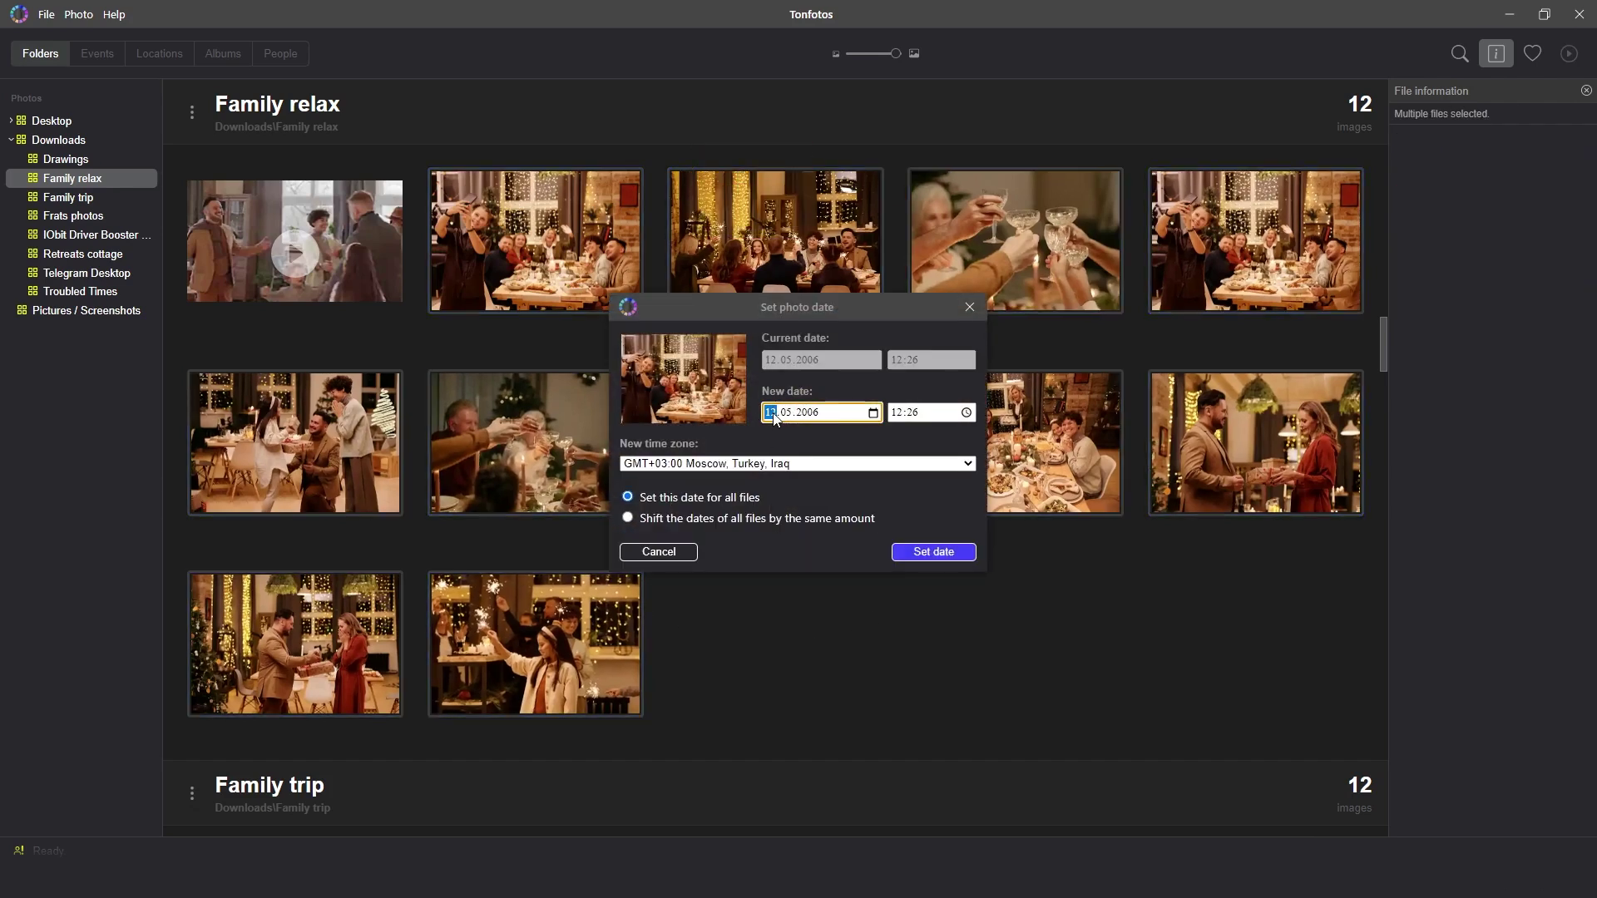
text(0101)
click(961, 552)
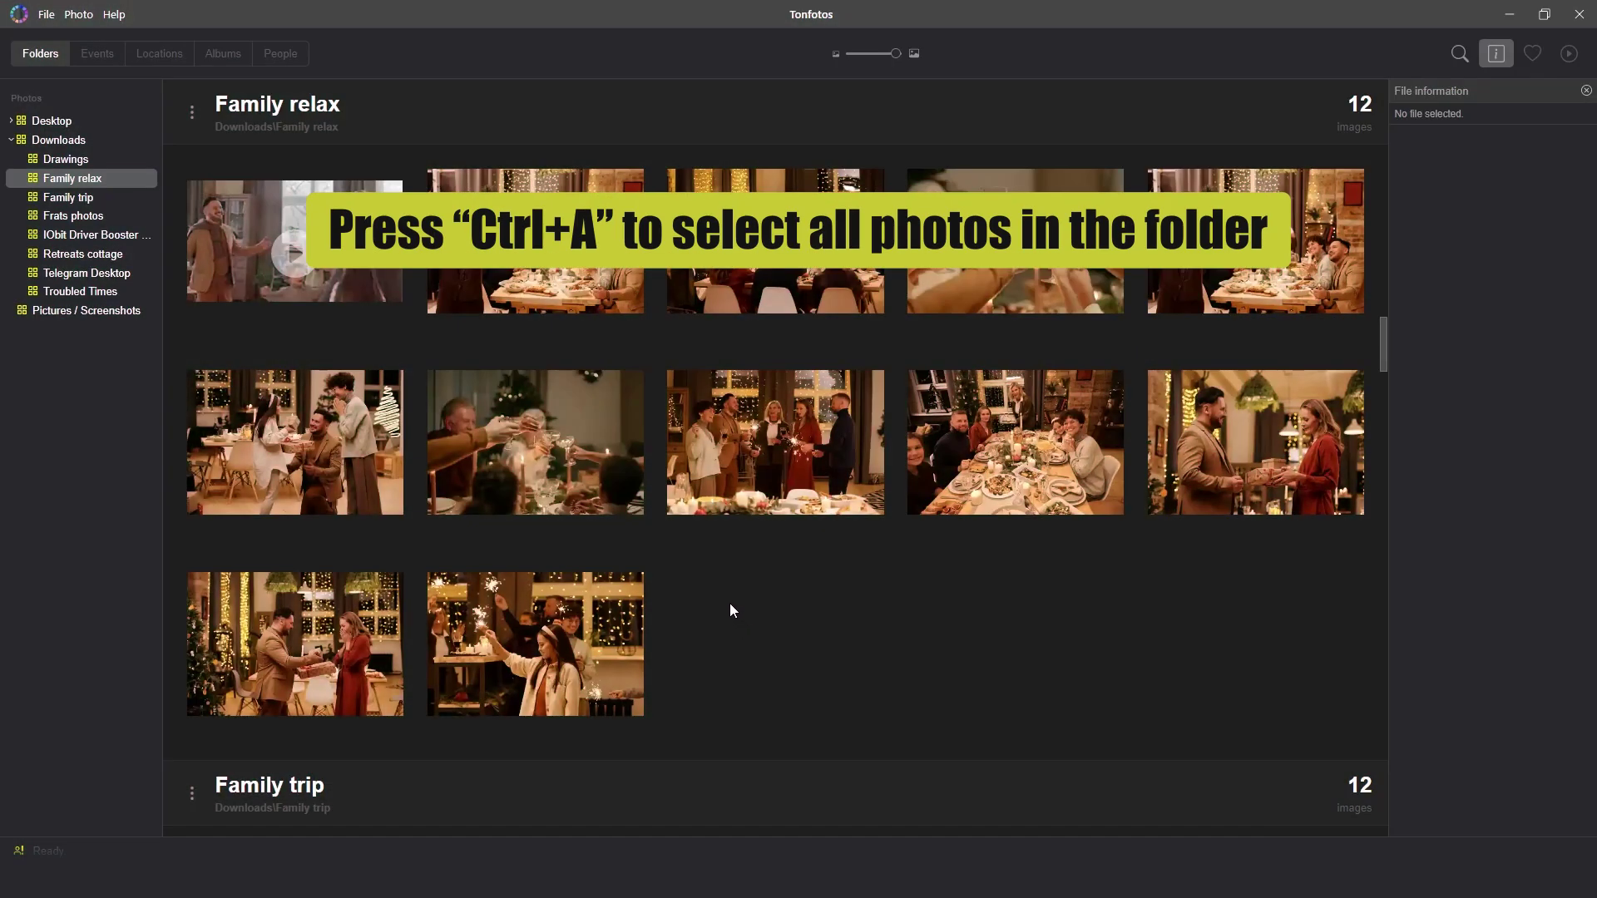
Step: Select every Family relax photo and open their date settings at the time field
key(ctrl+a)
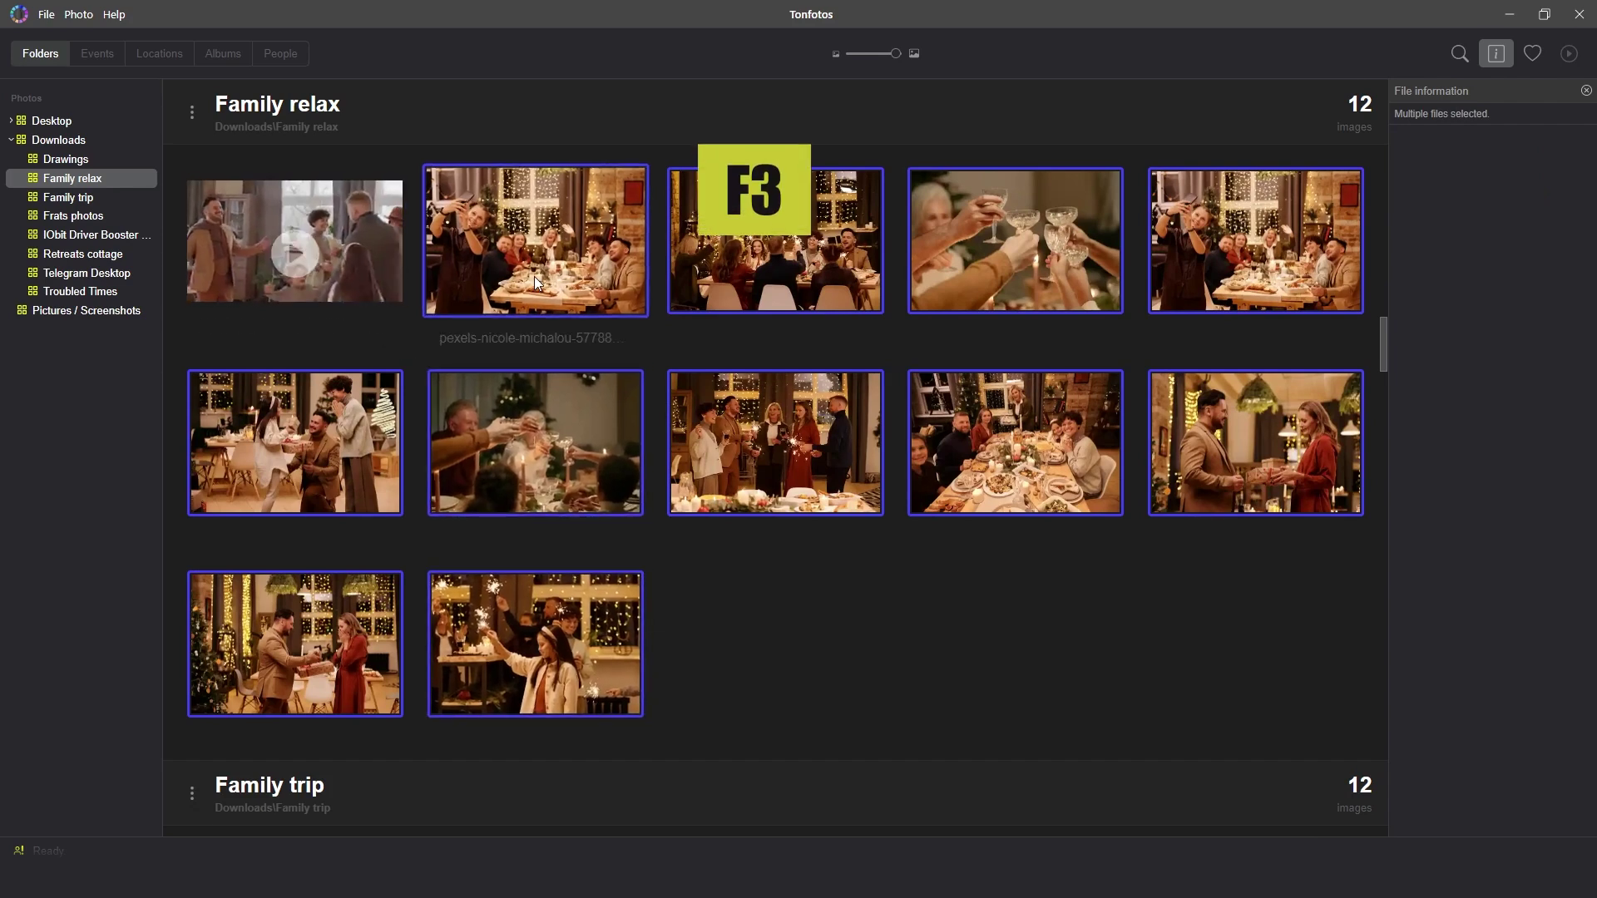
key(F3)
click(895, 413)
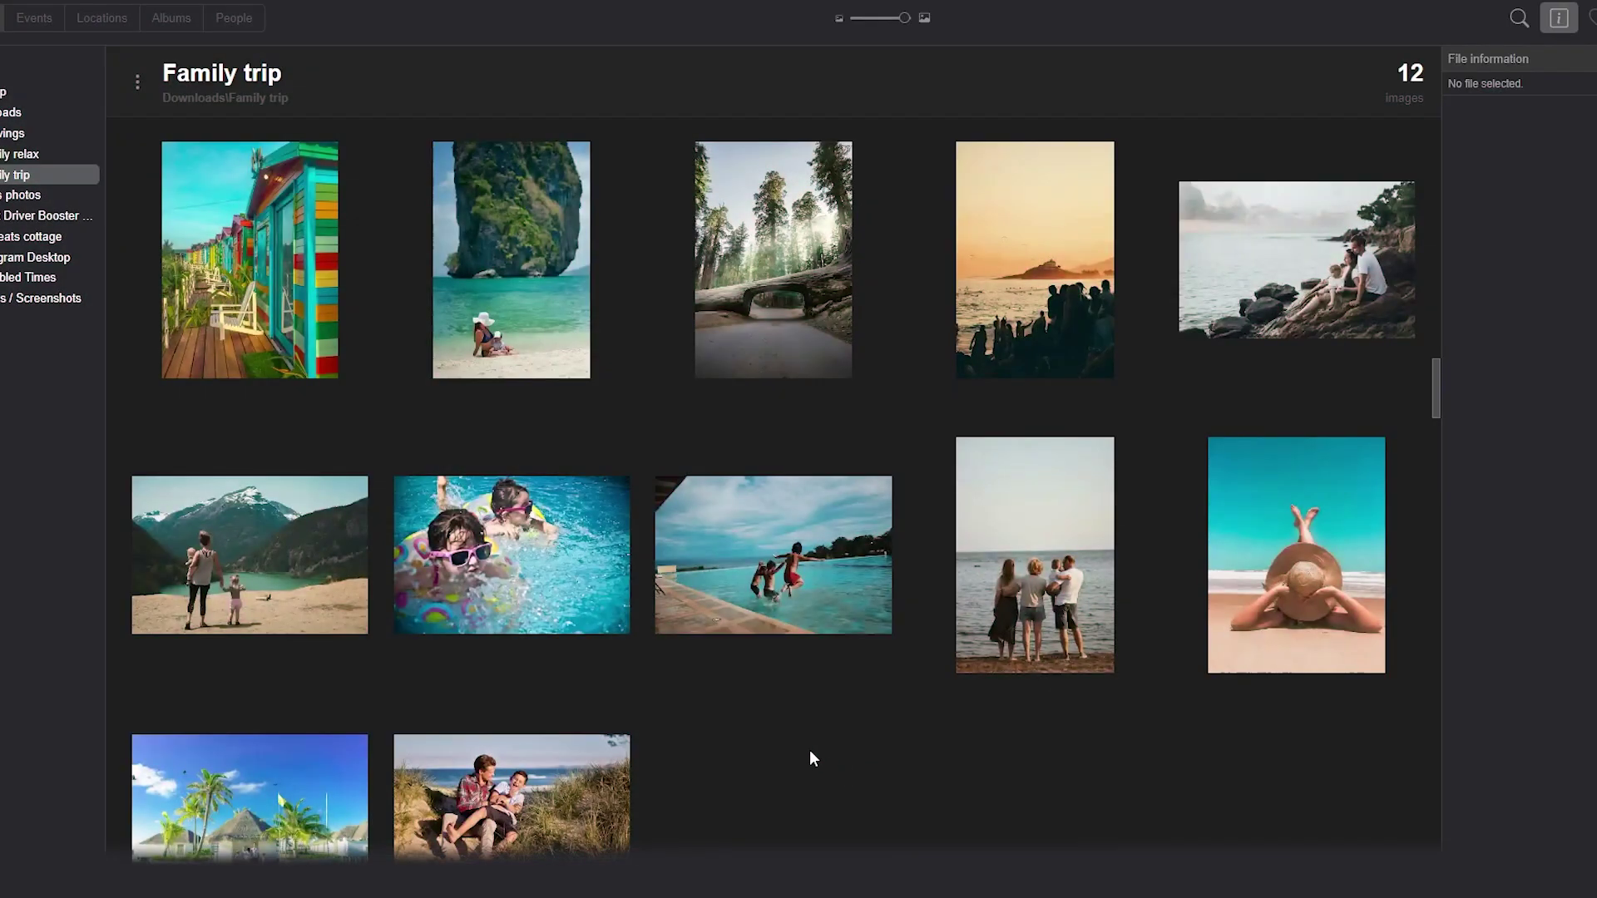
Step: Set all twelve Family trip photos to the GMT-03:00 Brasilia Standard Time, Argentina time zone
click(286, 350)
key(ctrl+a)
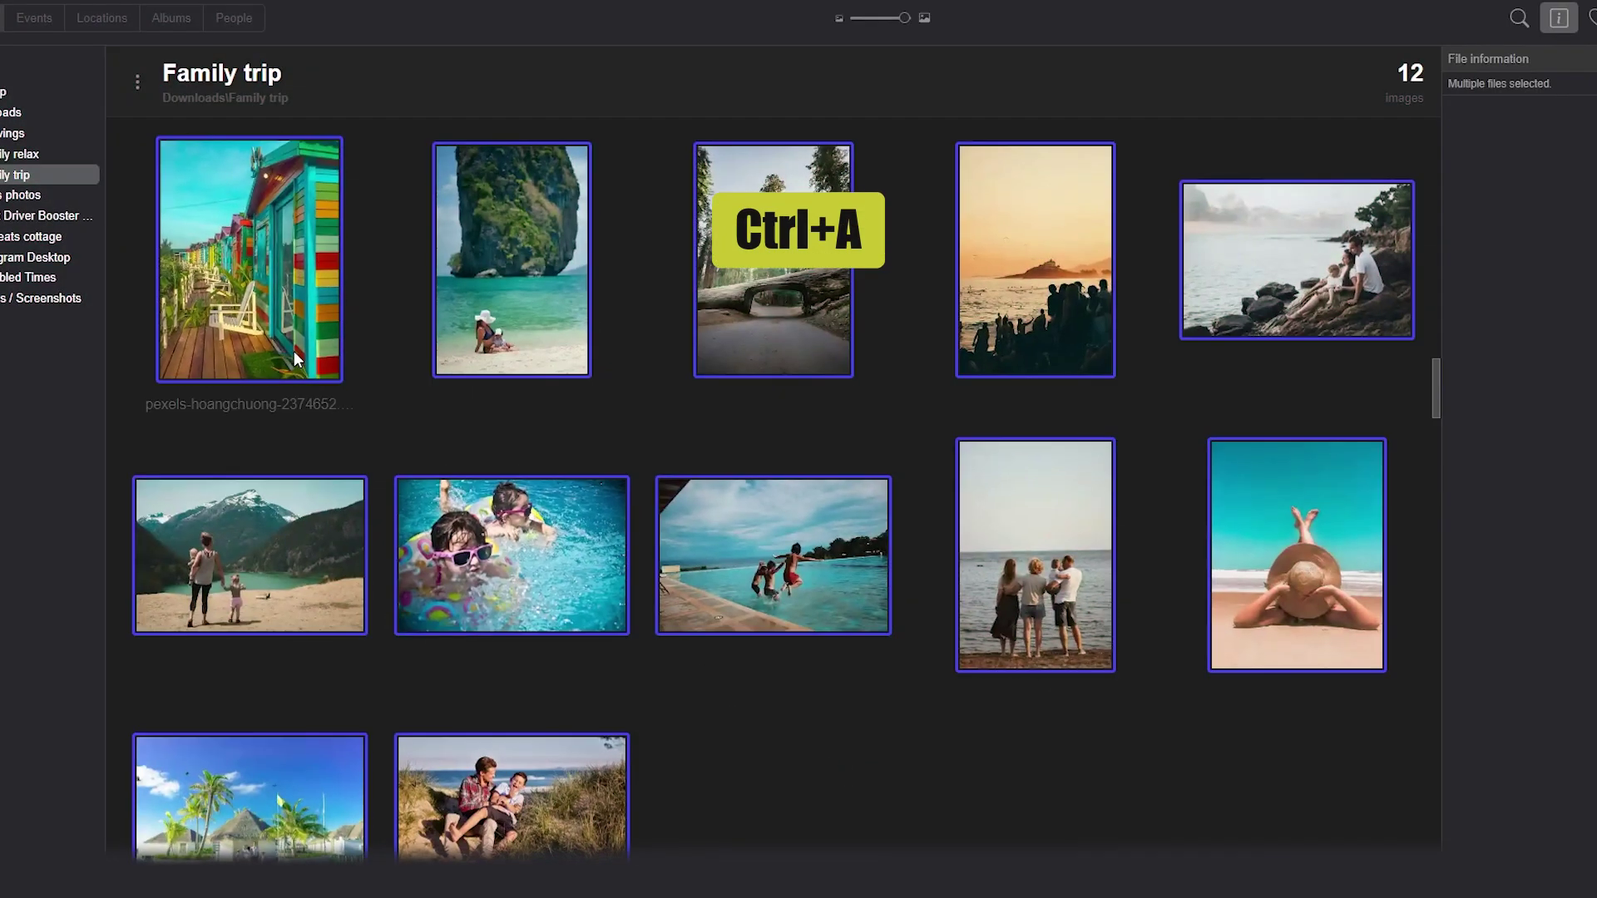
key(F3)
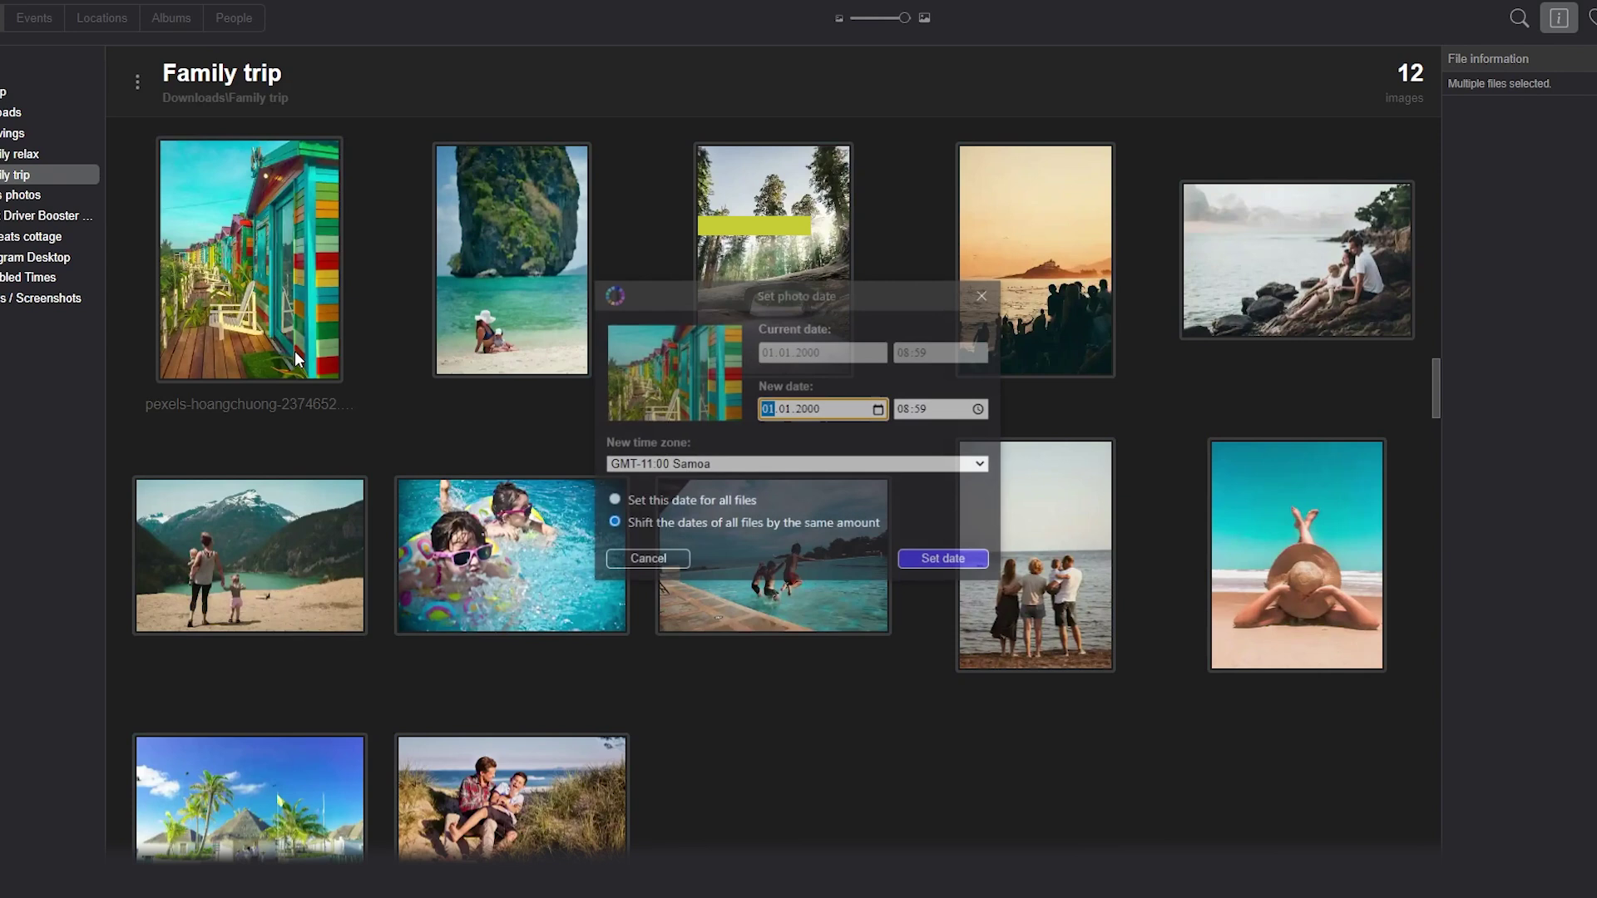
click(721, 465)
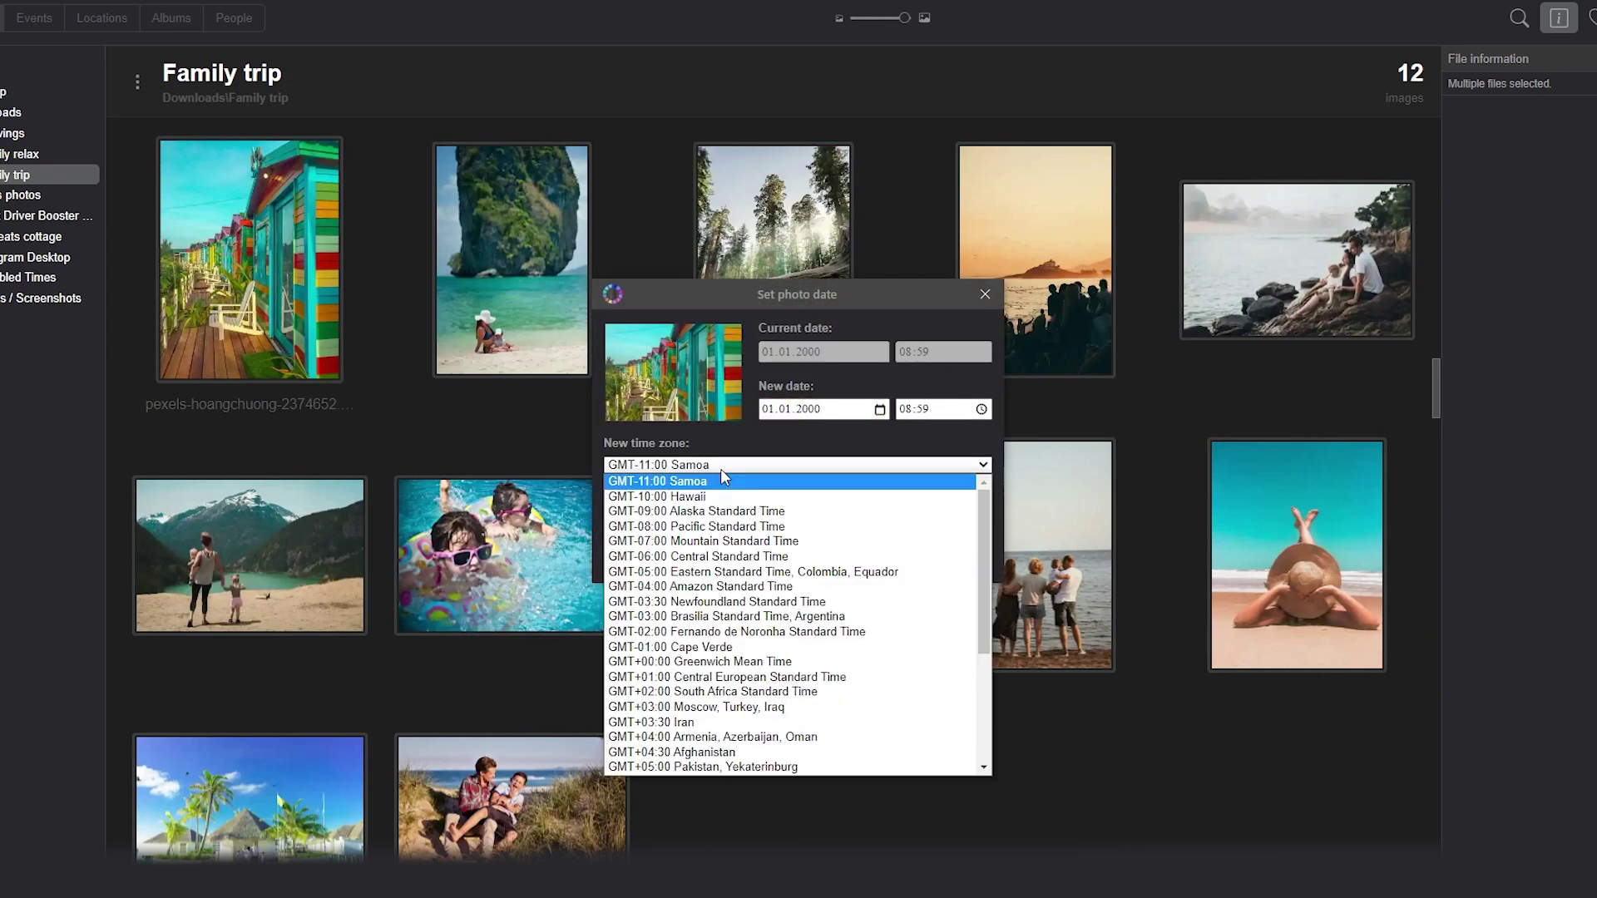
click(736, 617)
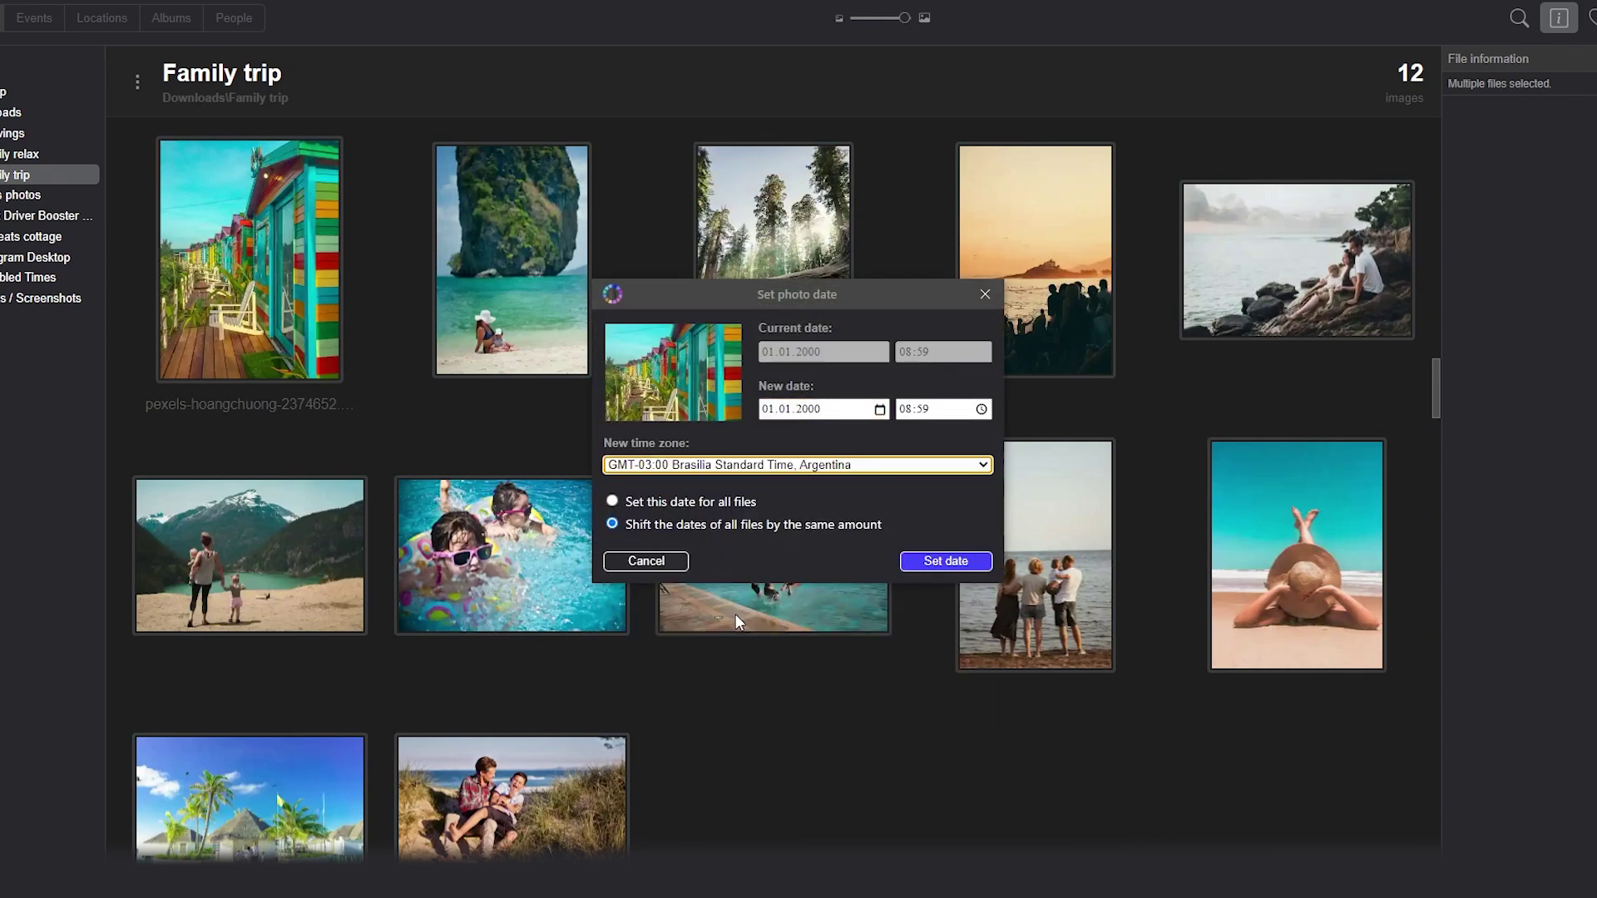
click(934, 562)
click(1051, 657)
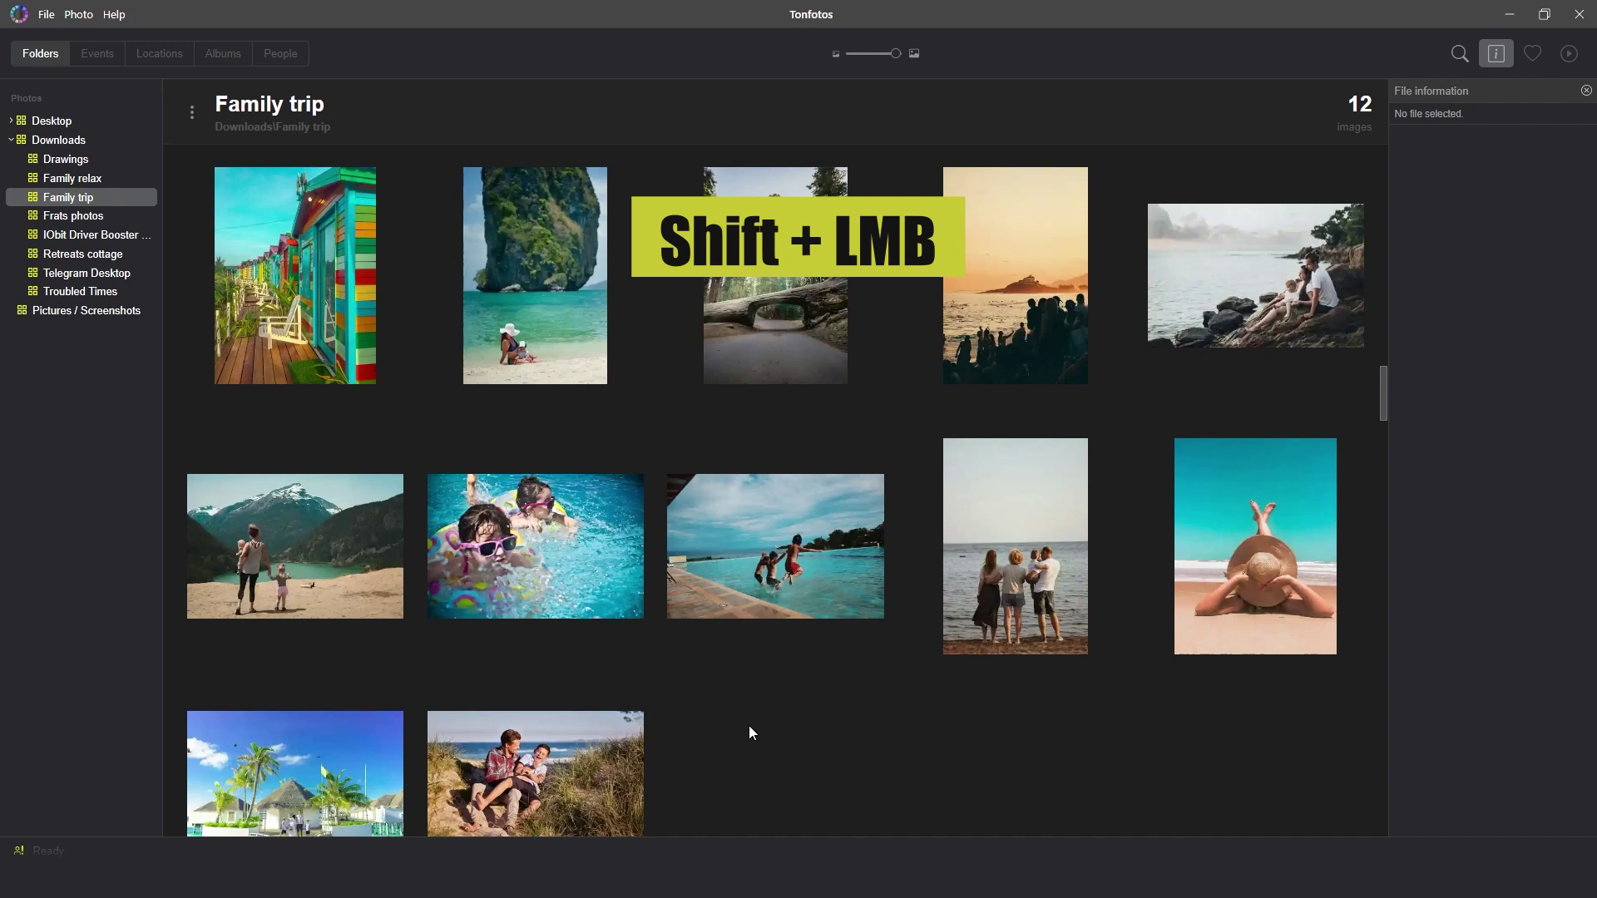
Step: Shift all twelve Family trip photos' dates equally so the first falls on 05.06.2023
shift+click(368, 367)
shift+click(616, 761)
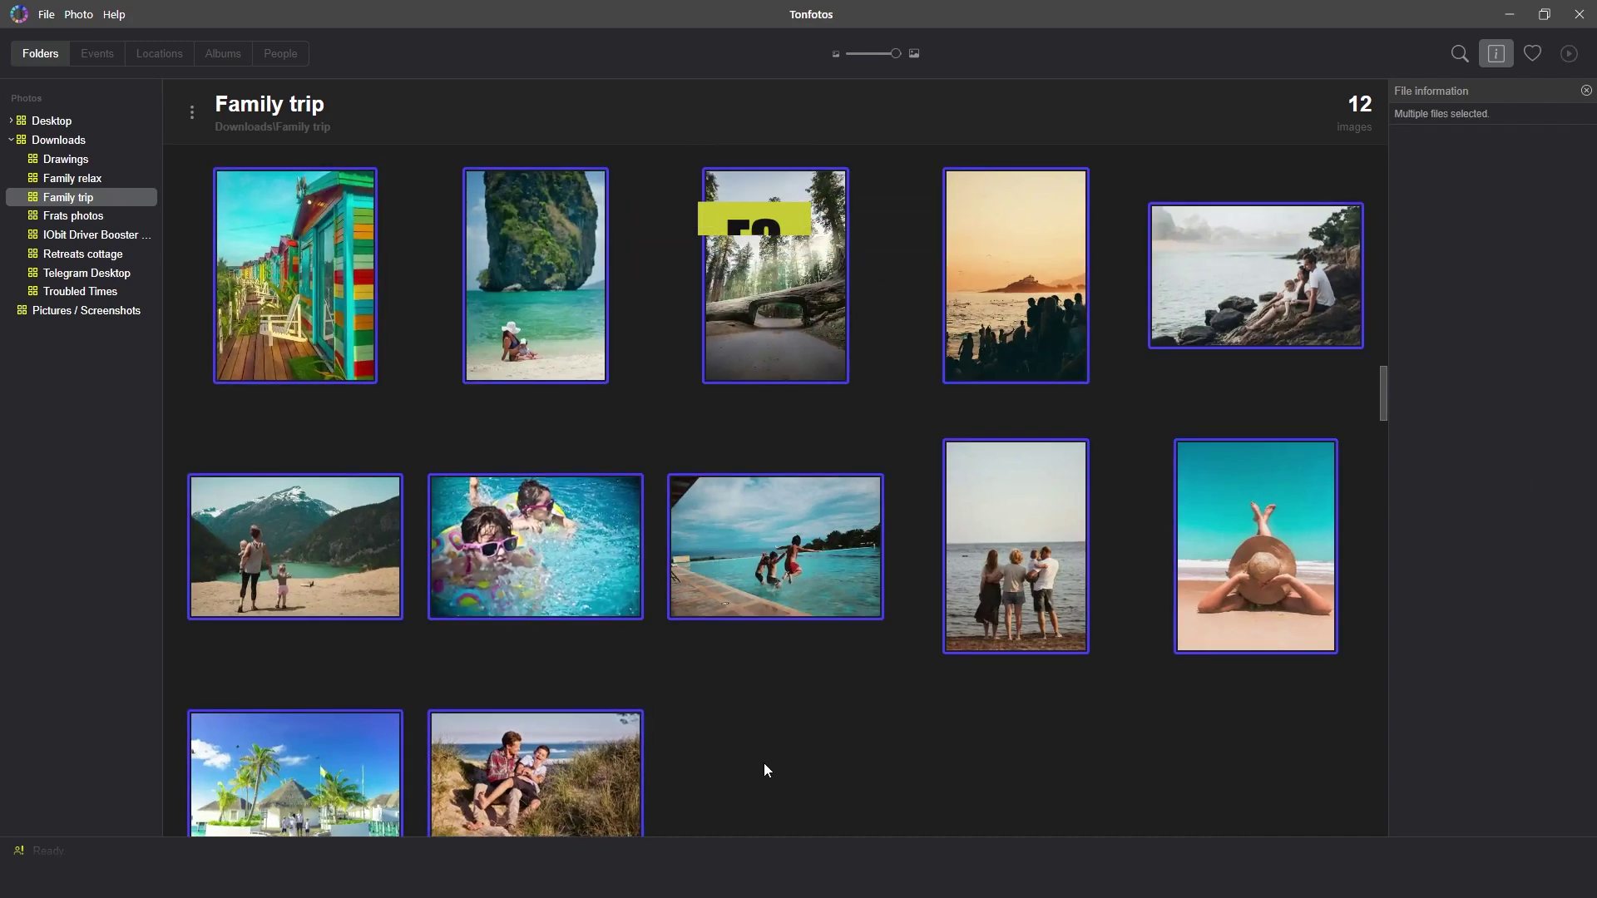
key(F3)
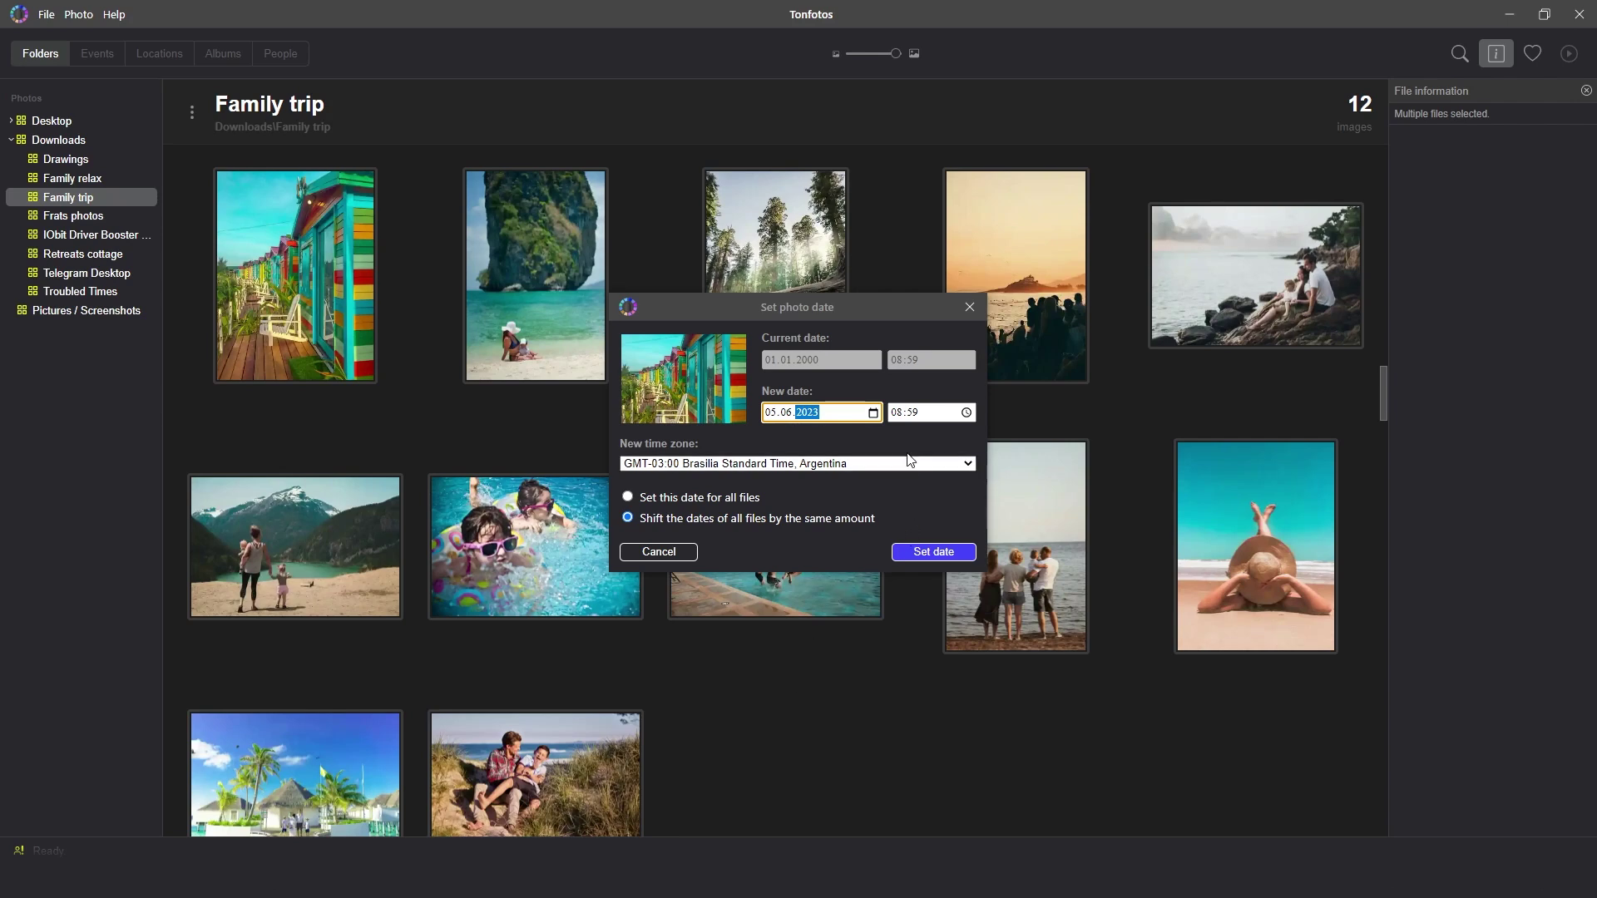
click(932, 552)
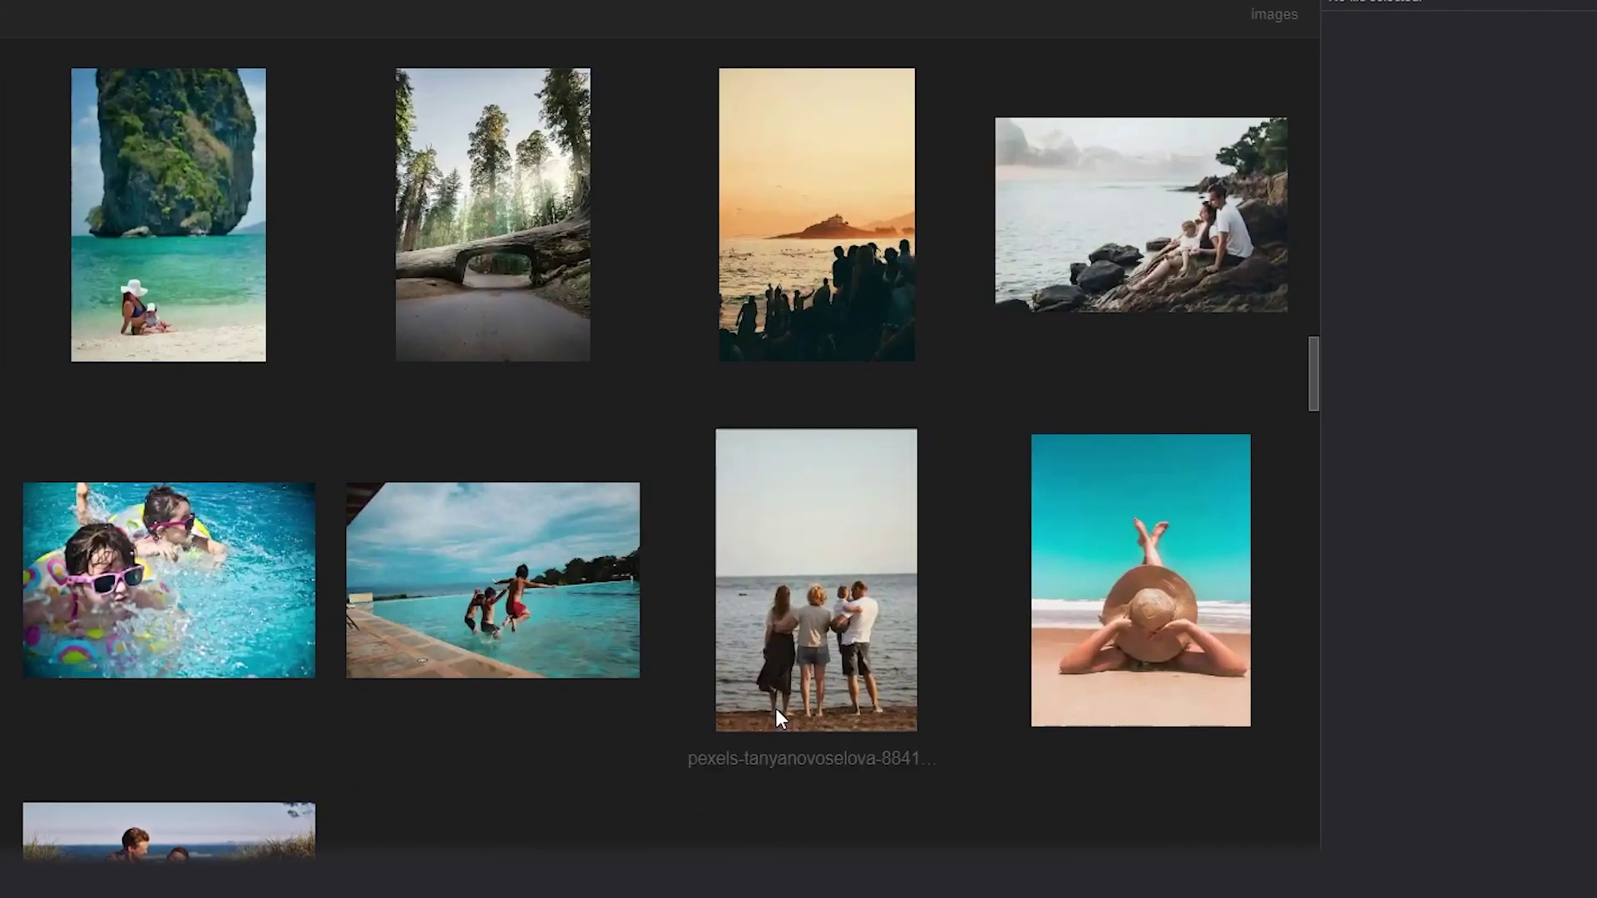
click(786, 711)
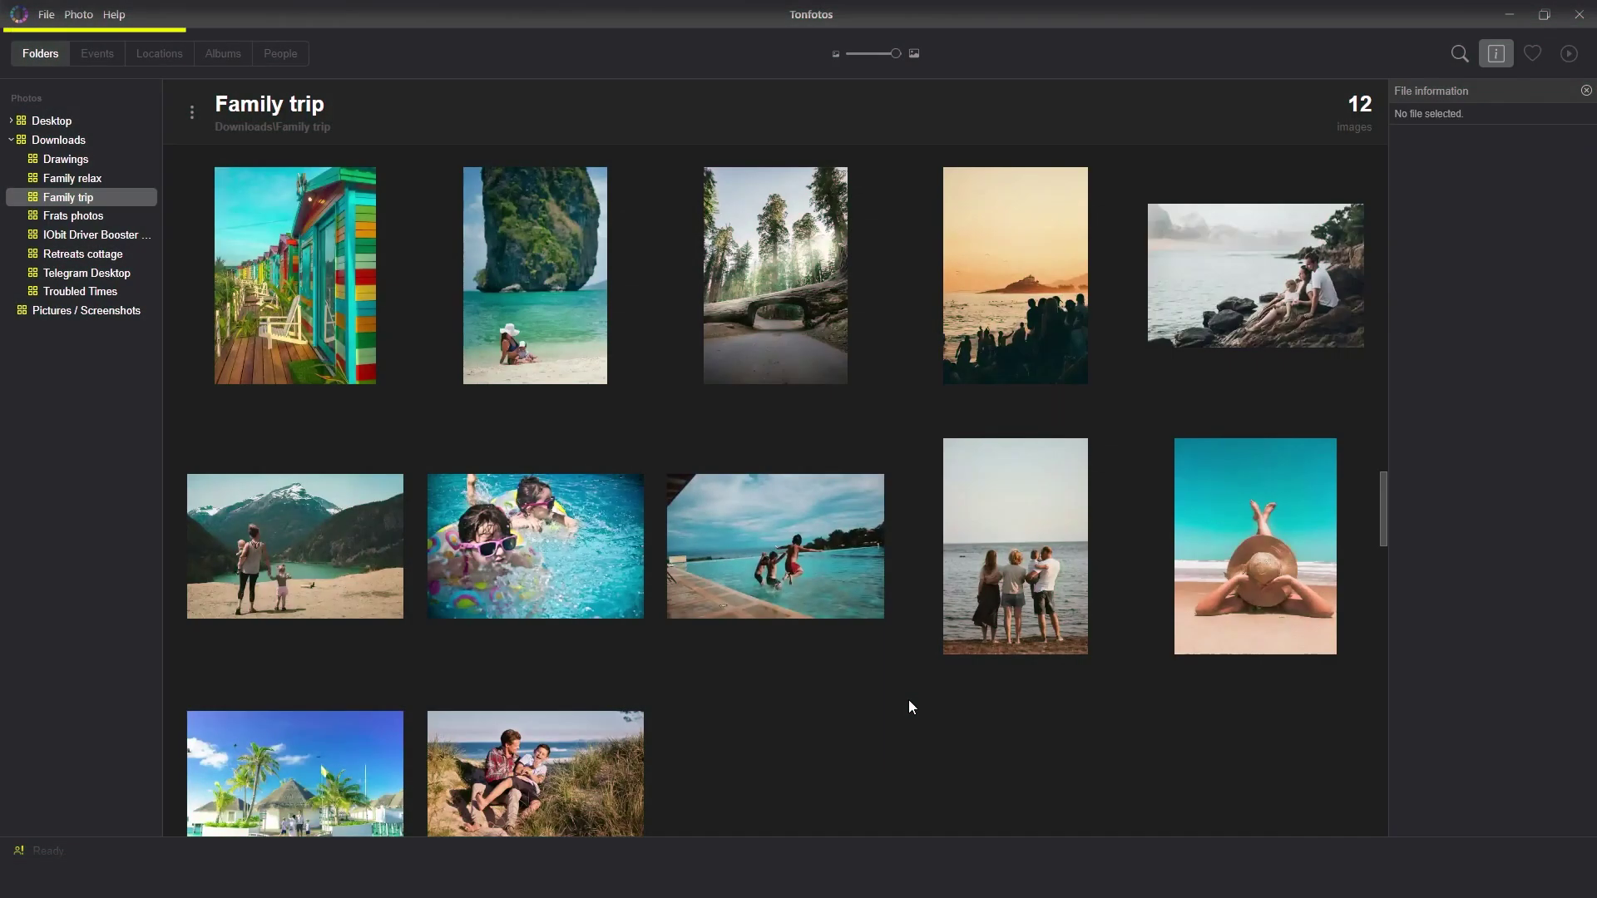
Step: Title the birthday cake photo 'Grandma's Birthday' using Ctrl+T
click(78, 15)
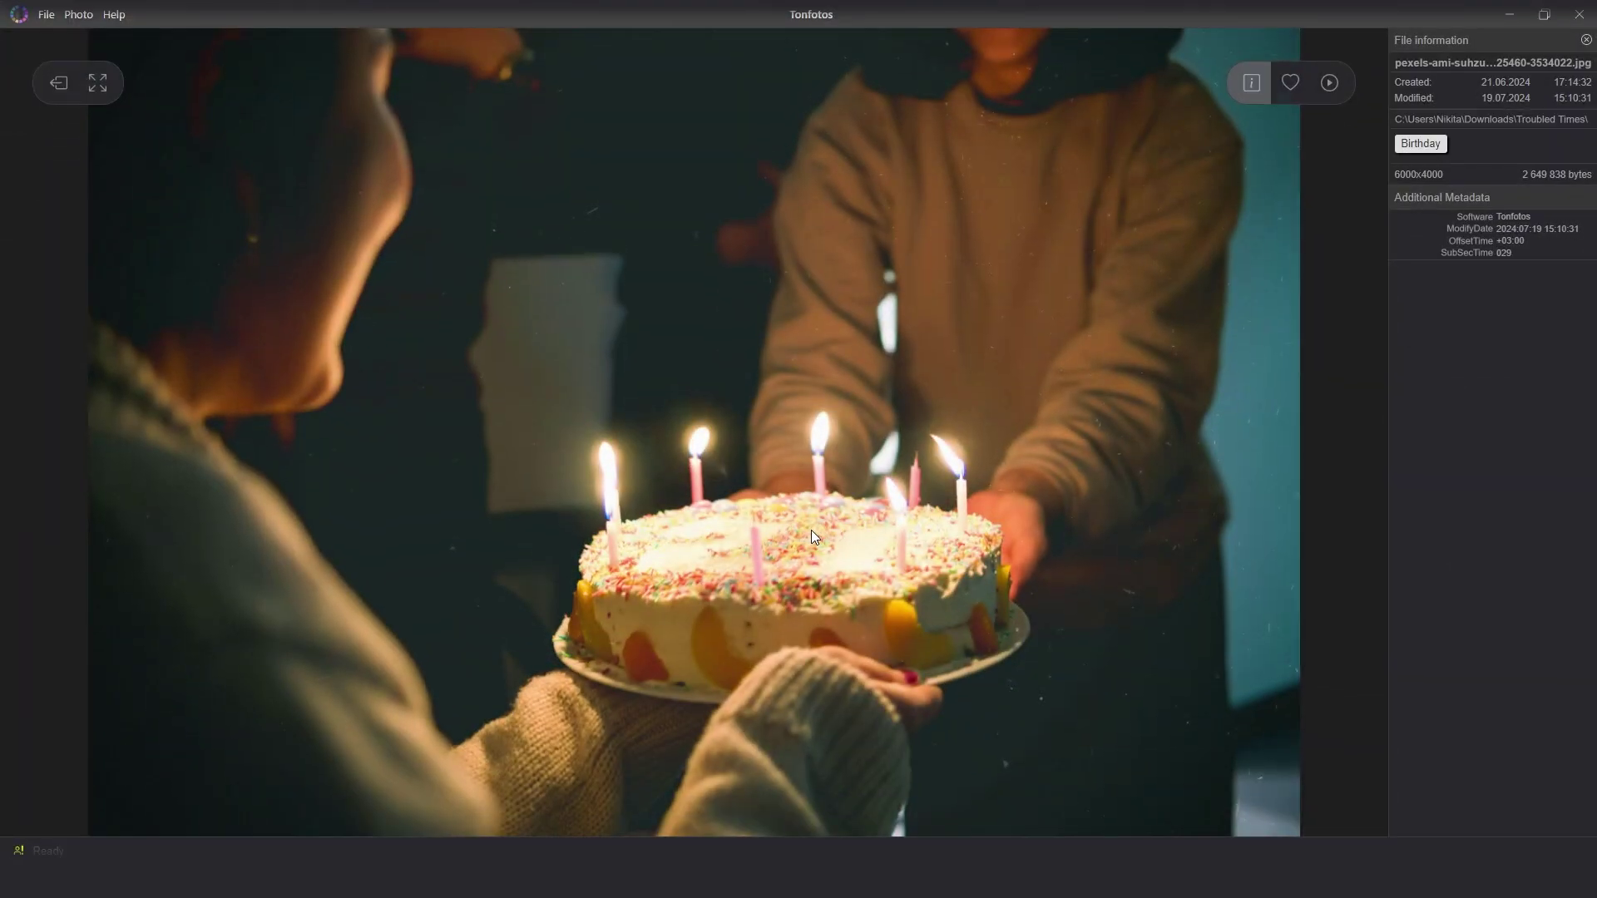
key(ctrl+t)
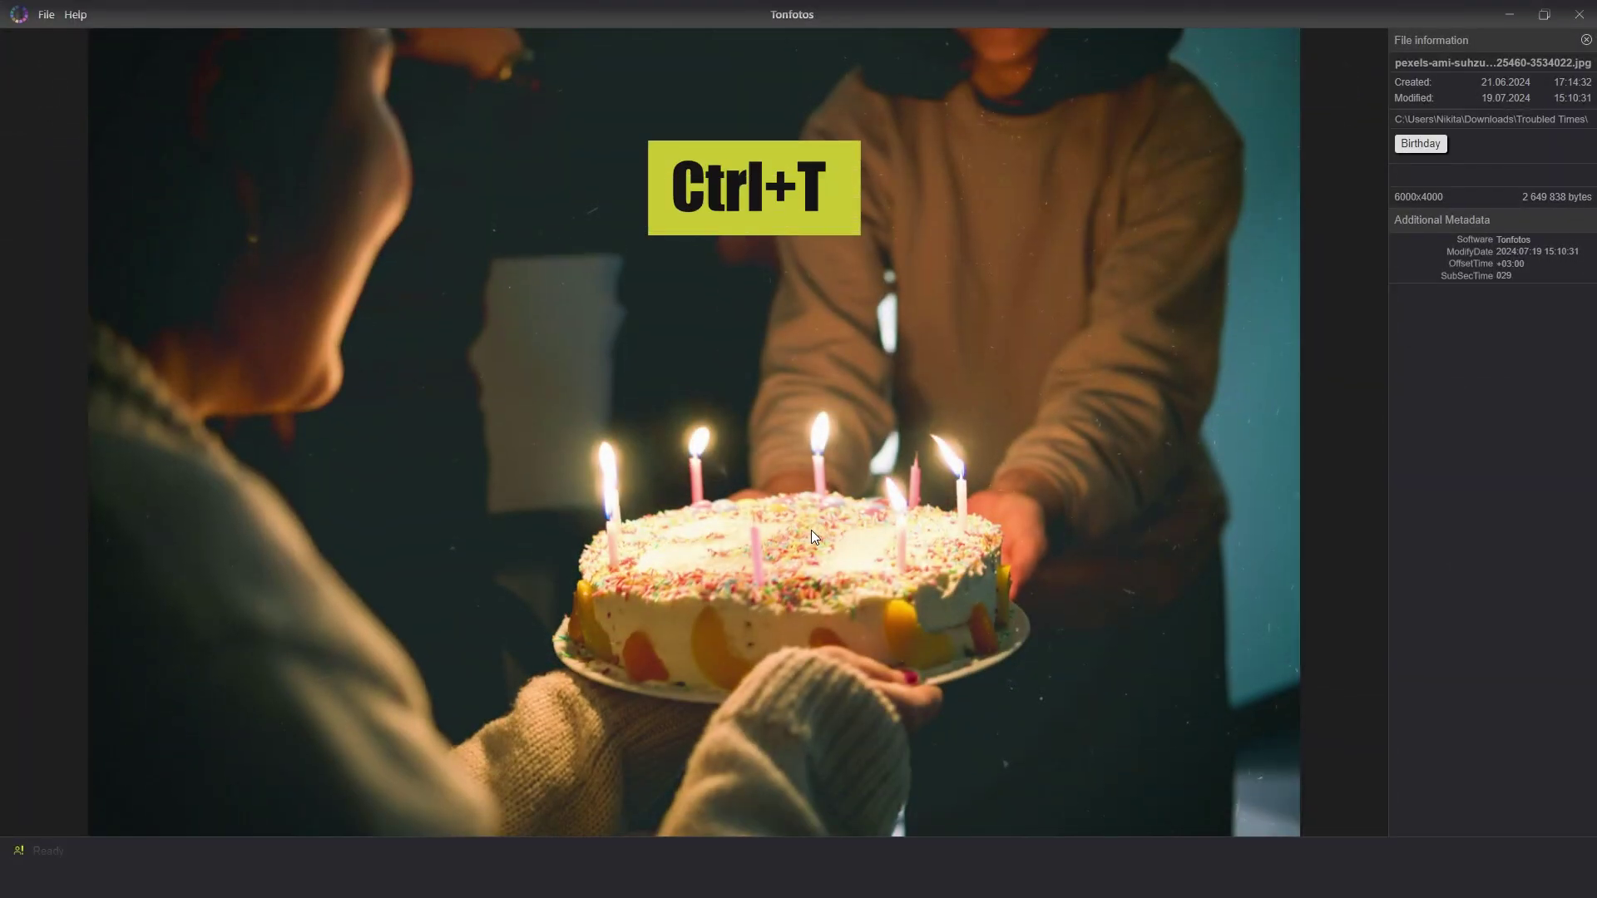
key(Escape)
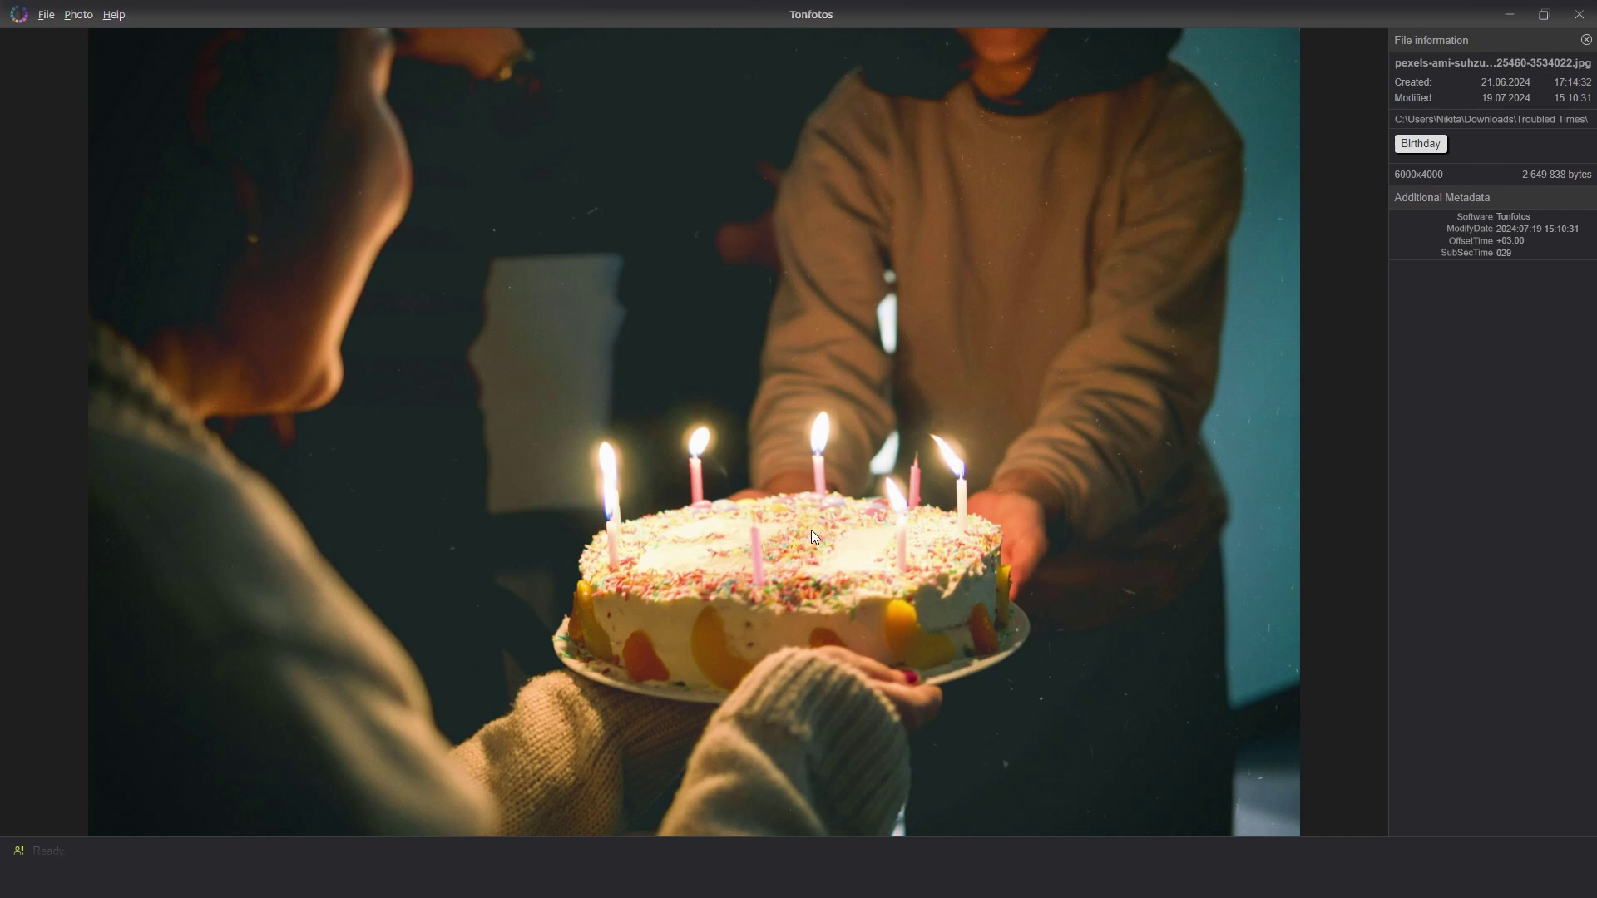
key(ctrl+t)
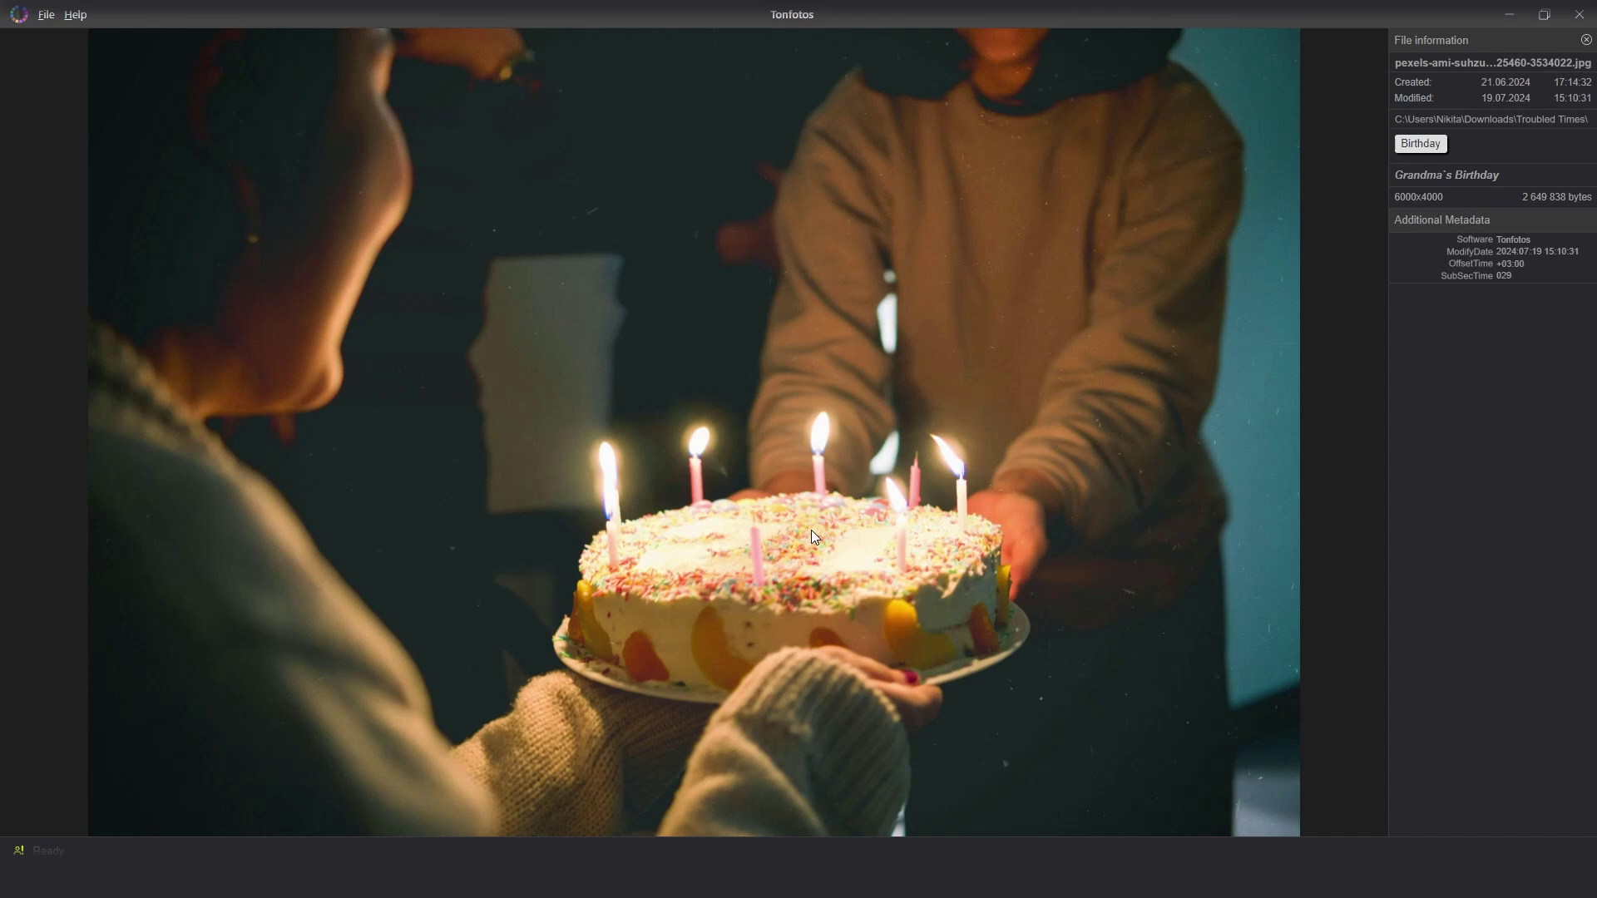
key(Return)
Step: On the next concert photo, add the comment 'Mad man in the country or How we spend t'
key(Right)
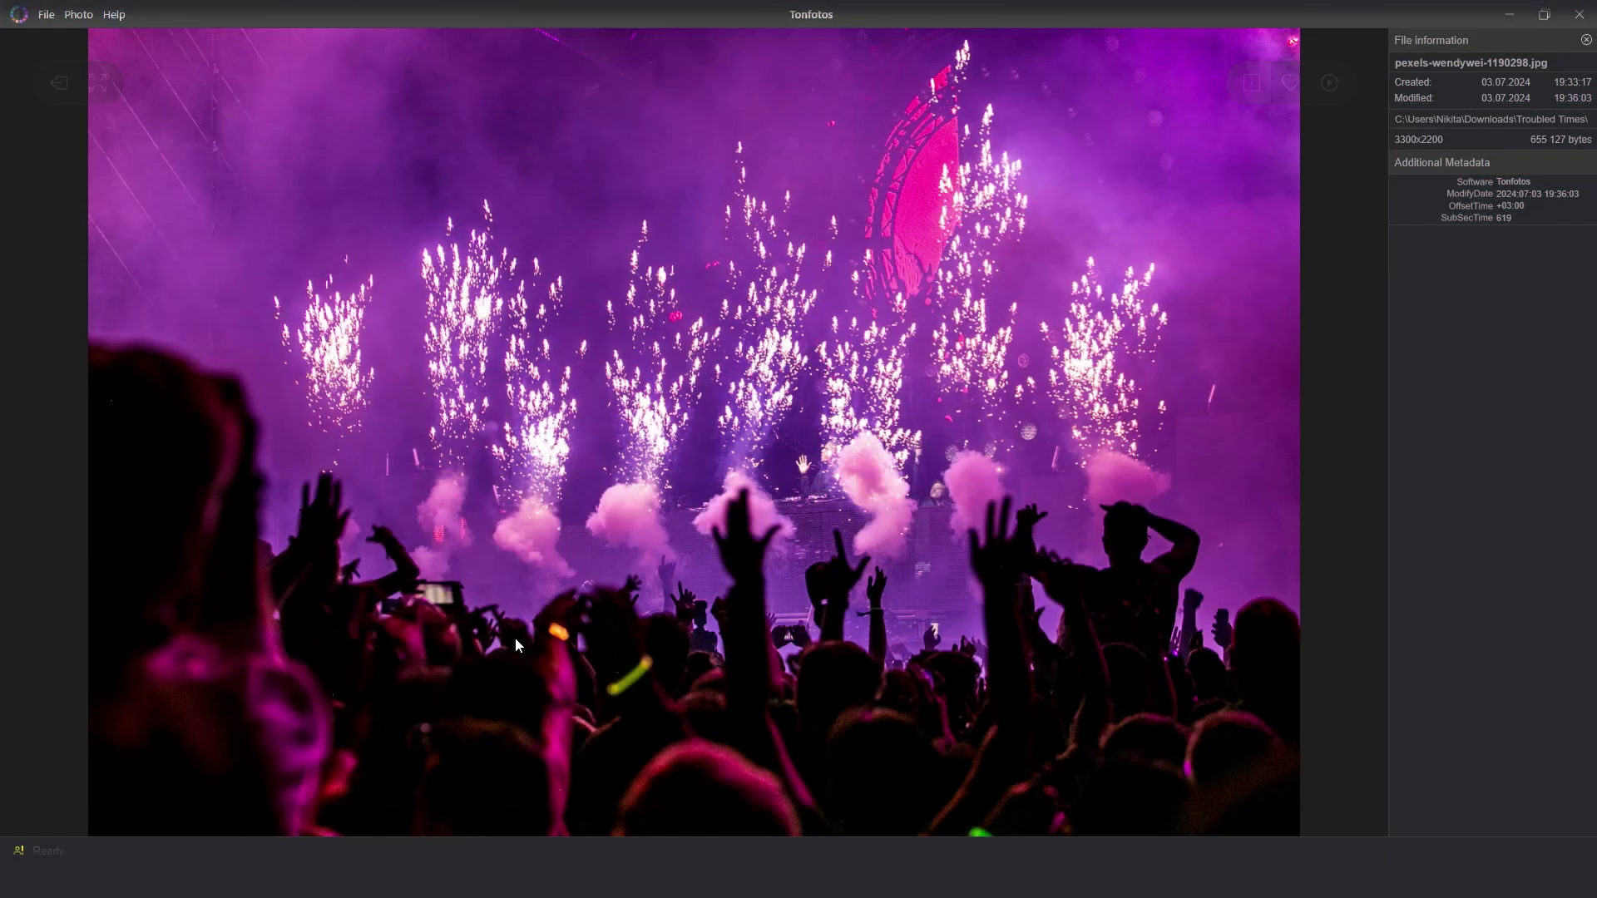
key(ctrl+shift+t)
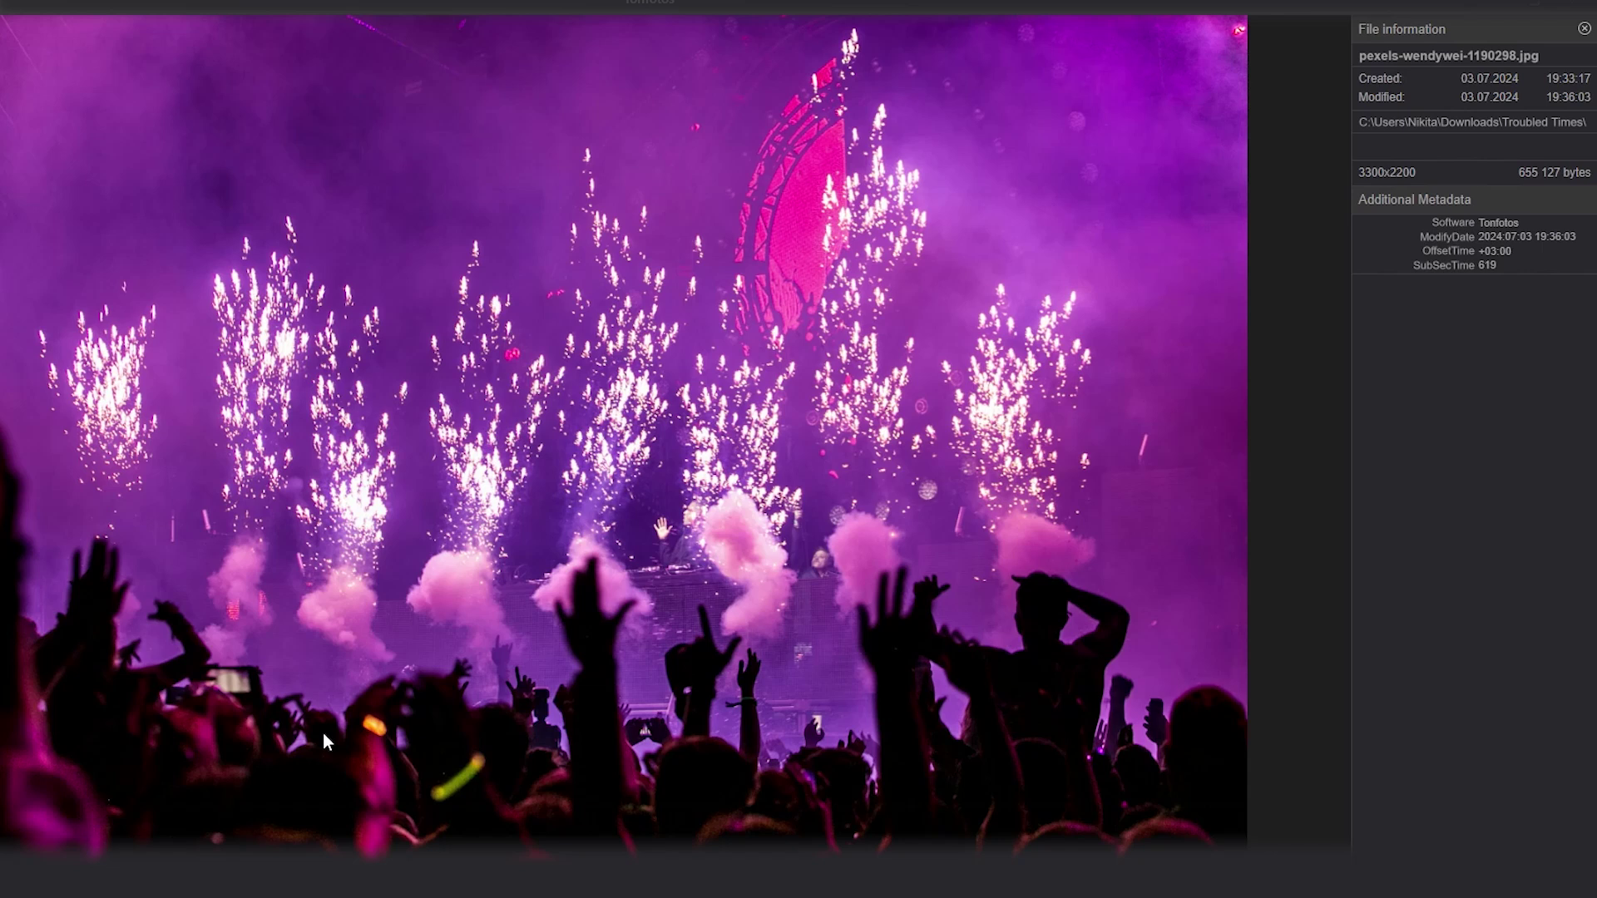
text(Mad ma)
text(n in the country o)
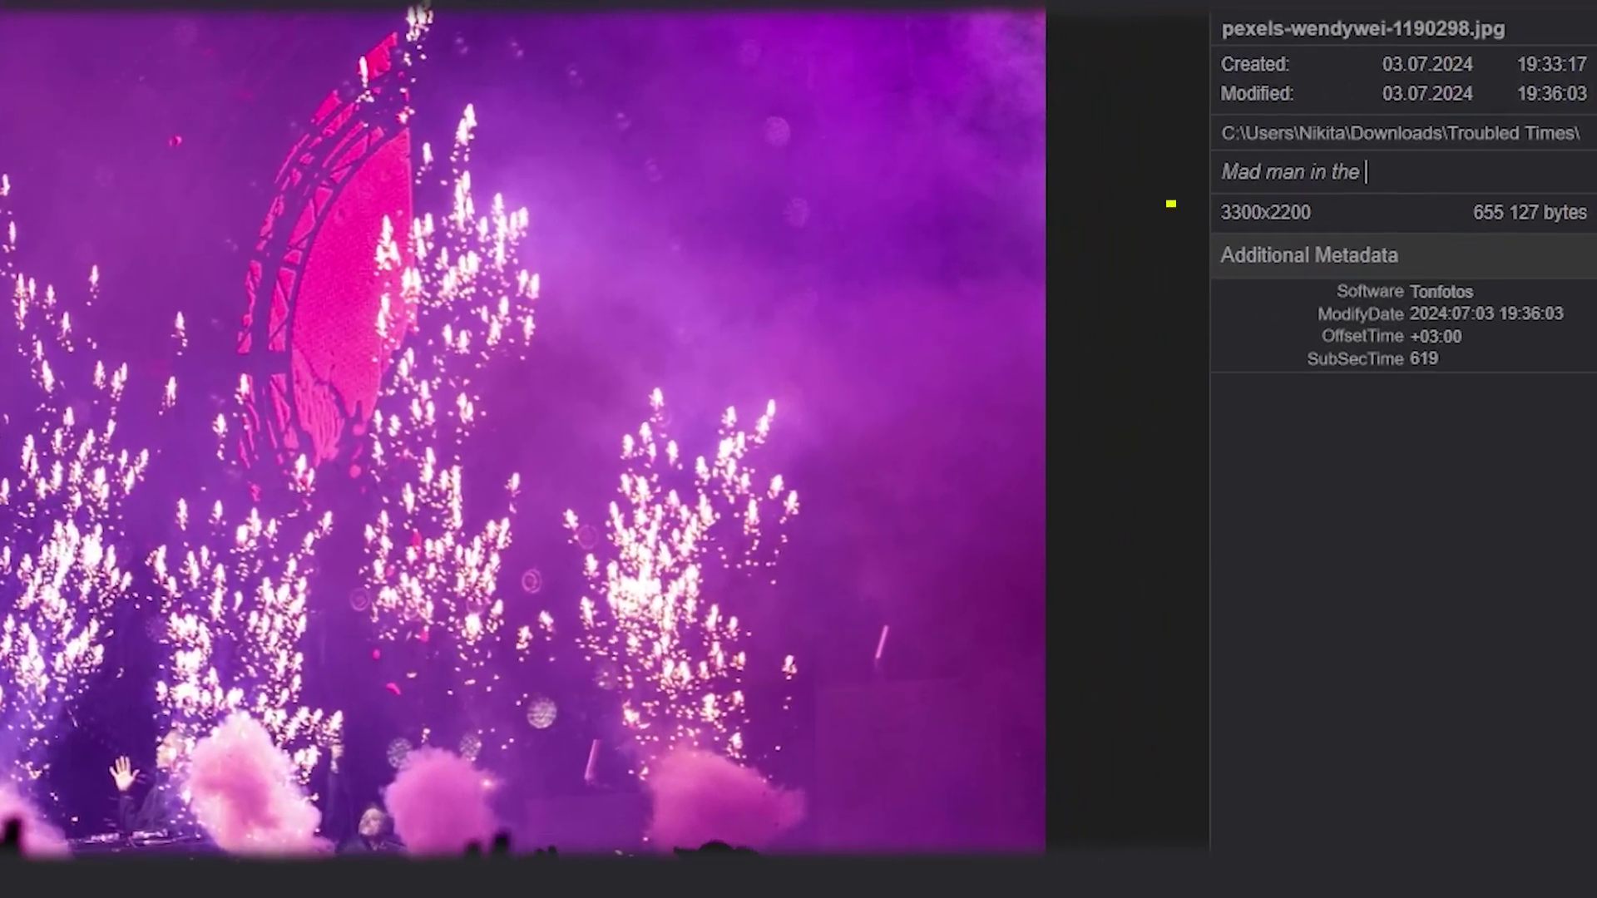
text(r How we spend the weekend\)
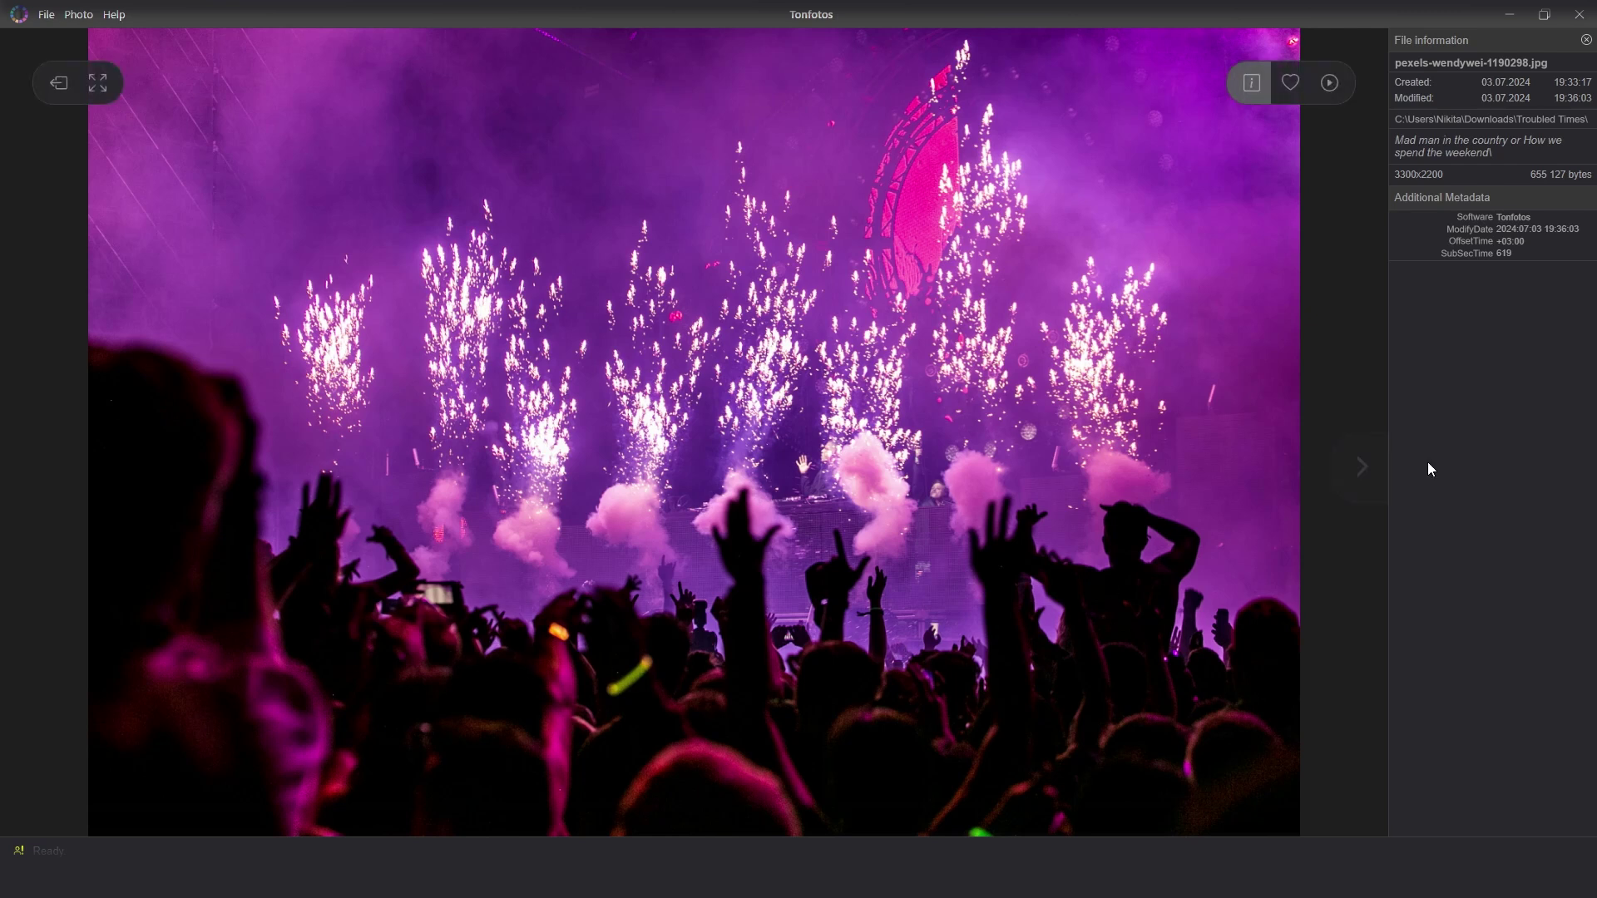
Step: Trim the comment's ending so it reads 'Mad man in the country'
click(1491, 146)
click(1512, 157)
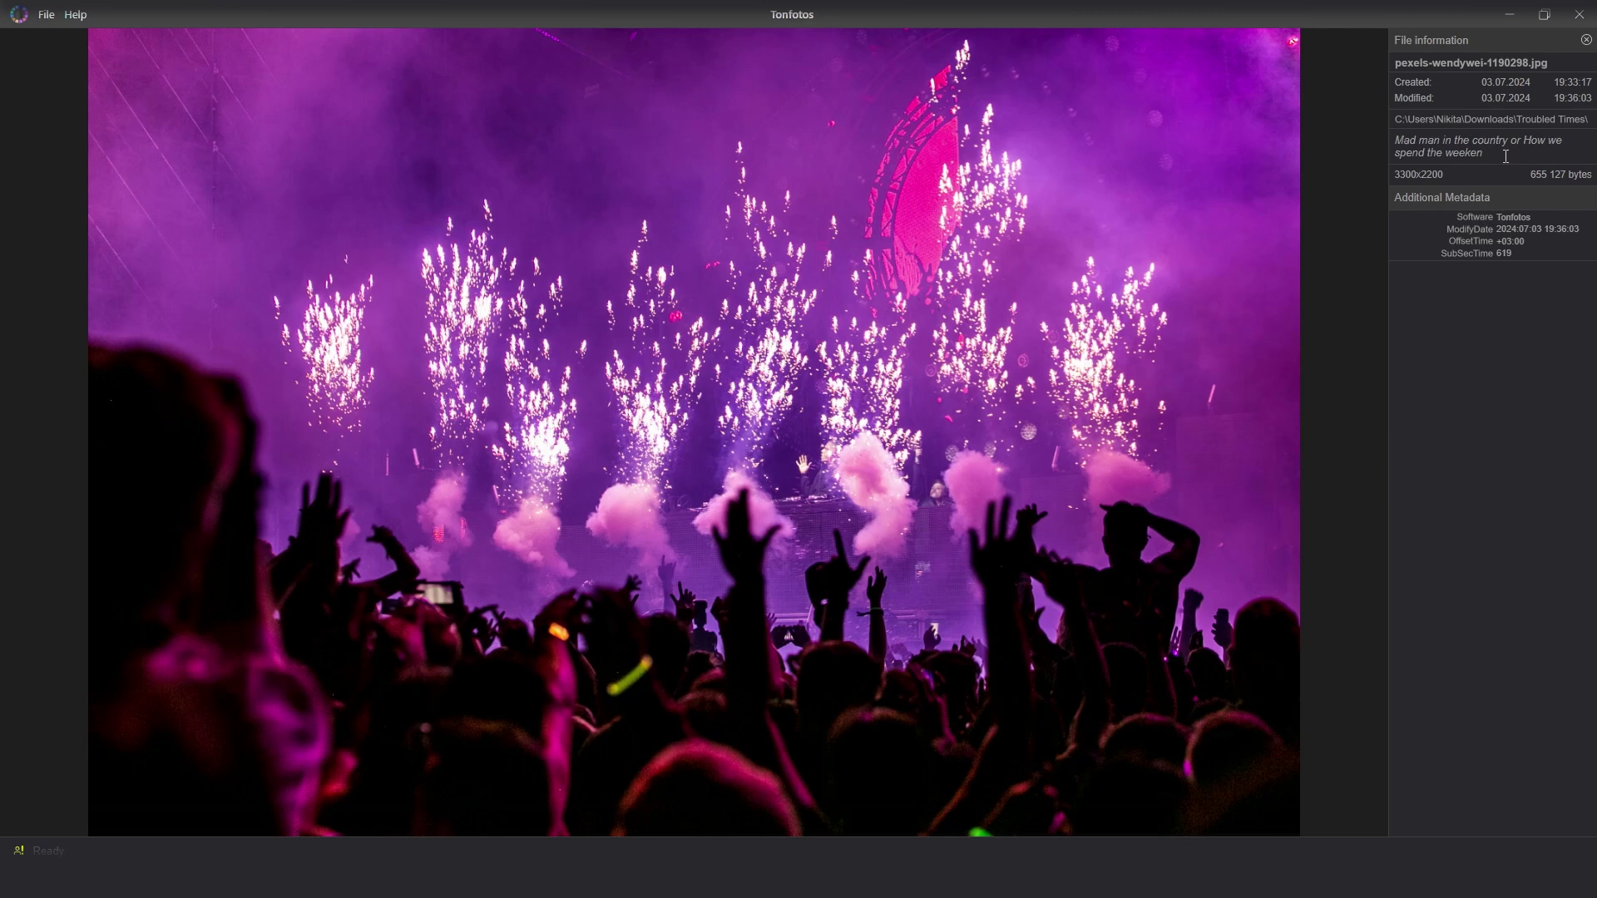
key(ctrl+BackSpace)
key(ctrl+BackSpace)
key(ctrl+BackSpace)
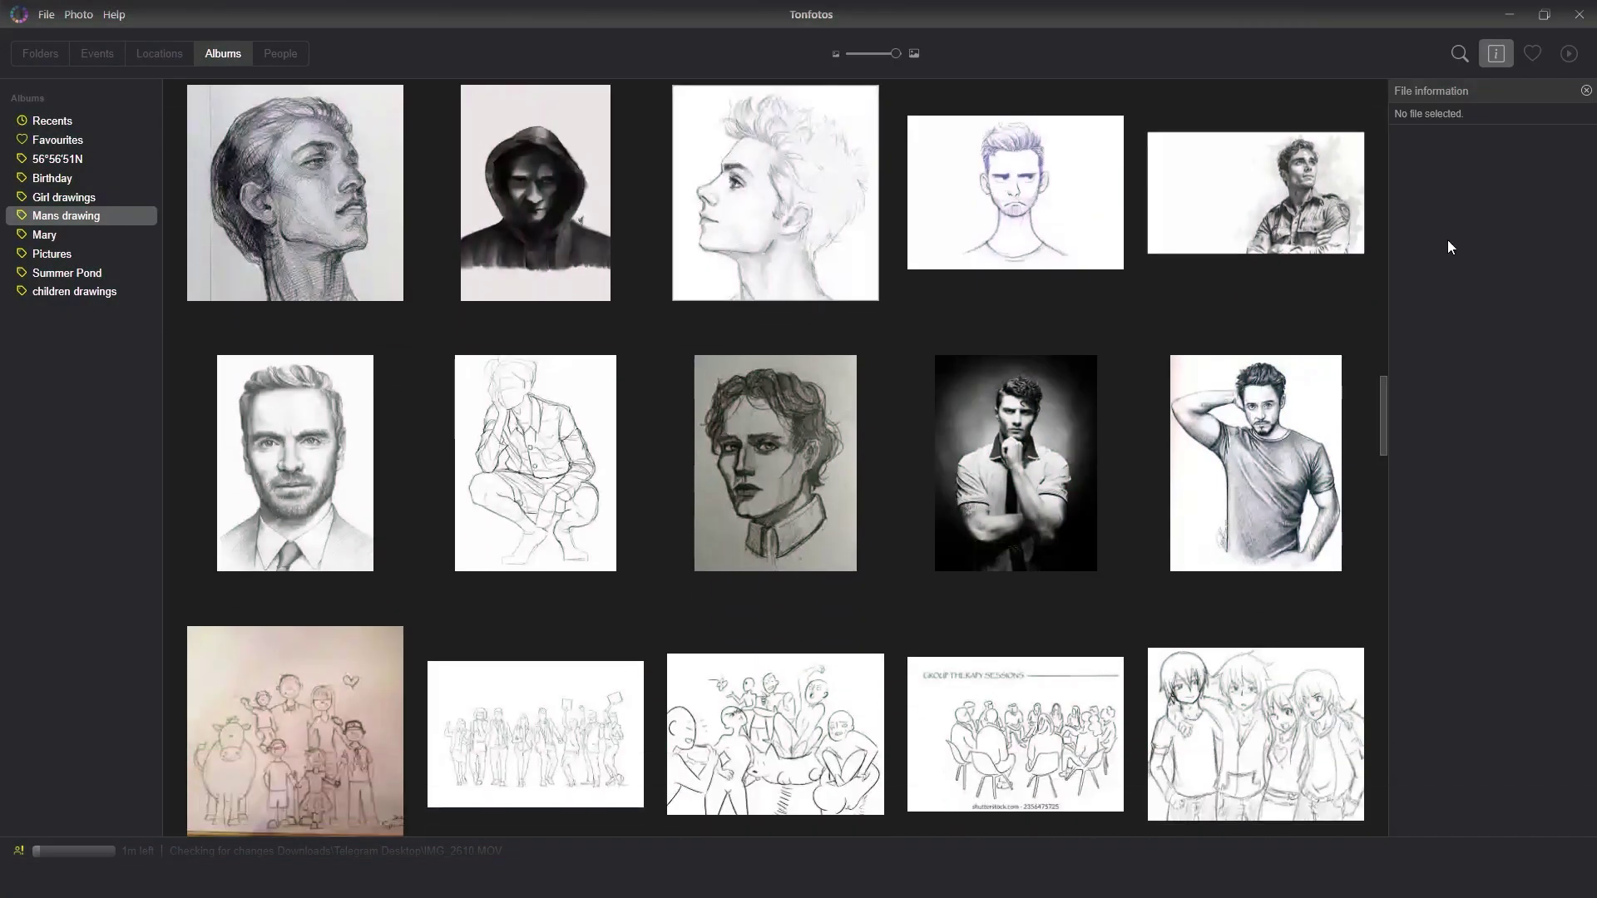
Step: Add the lake sunset photo IMG_234234.jpg to the Summer Pond album
scroll(1372, 298, down, 3)
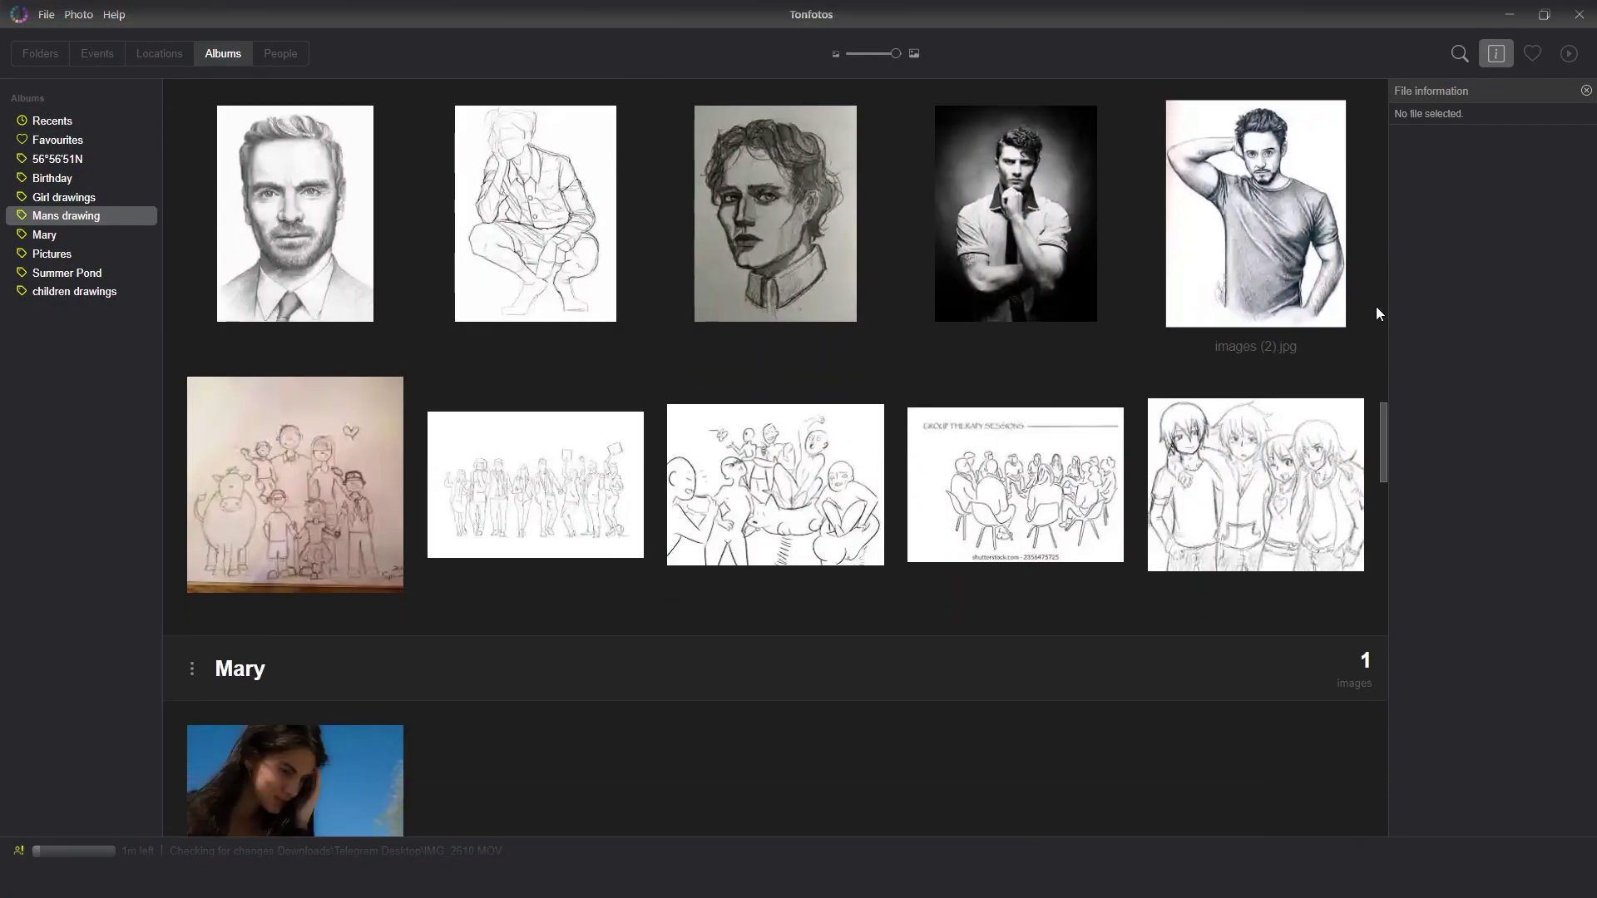
scroll(1376, 314, down, 7)
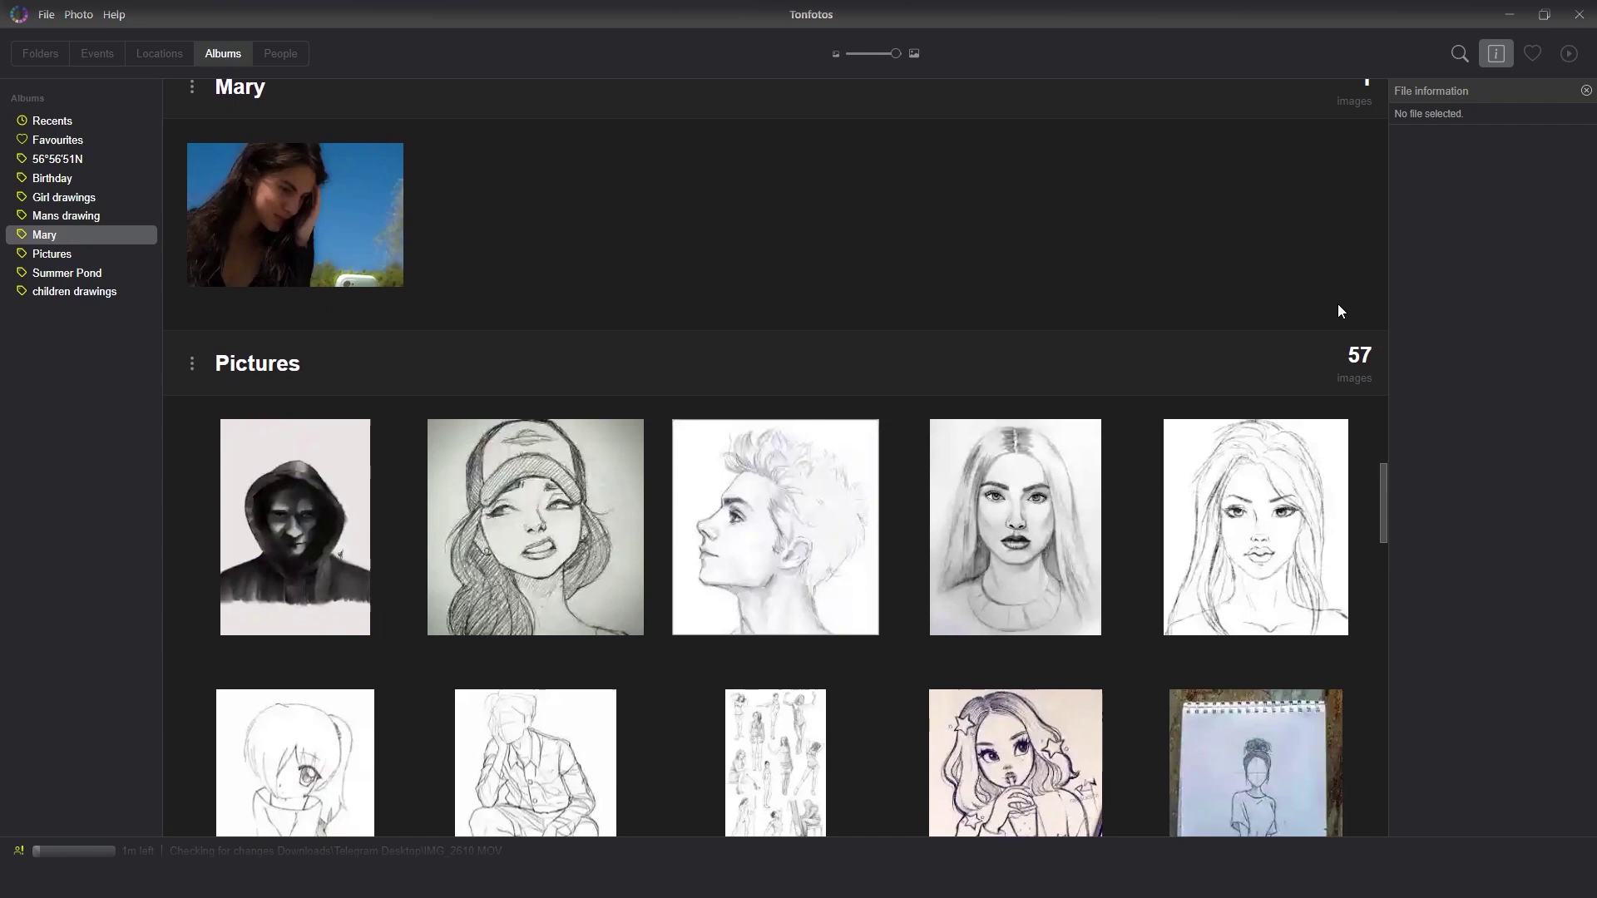
scroll(1339, 305, down, 5)
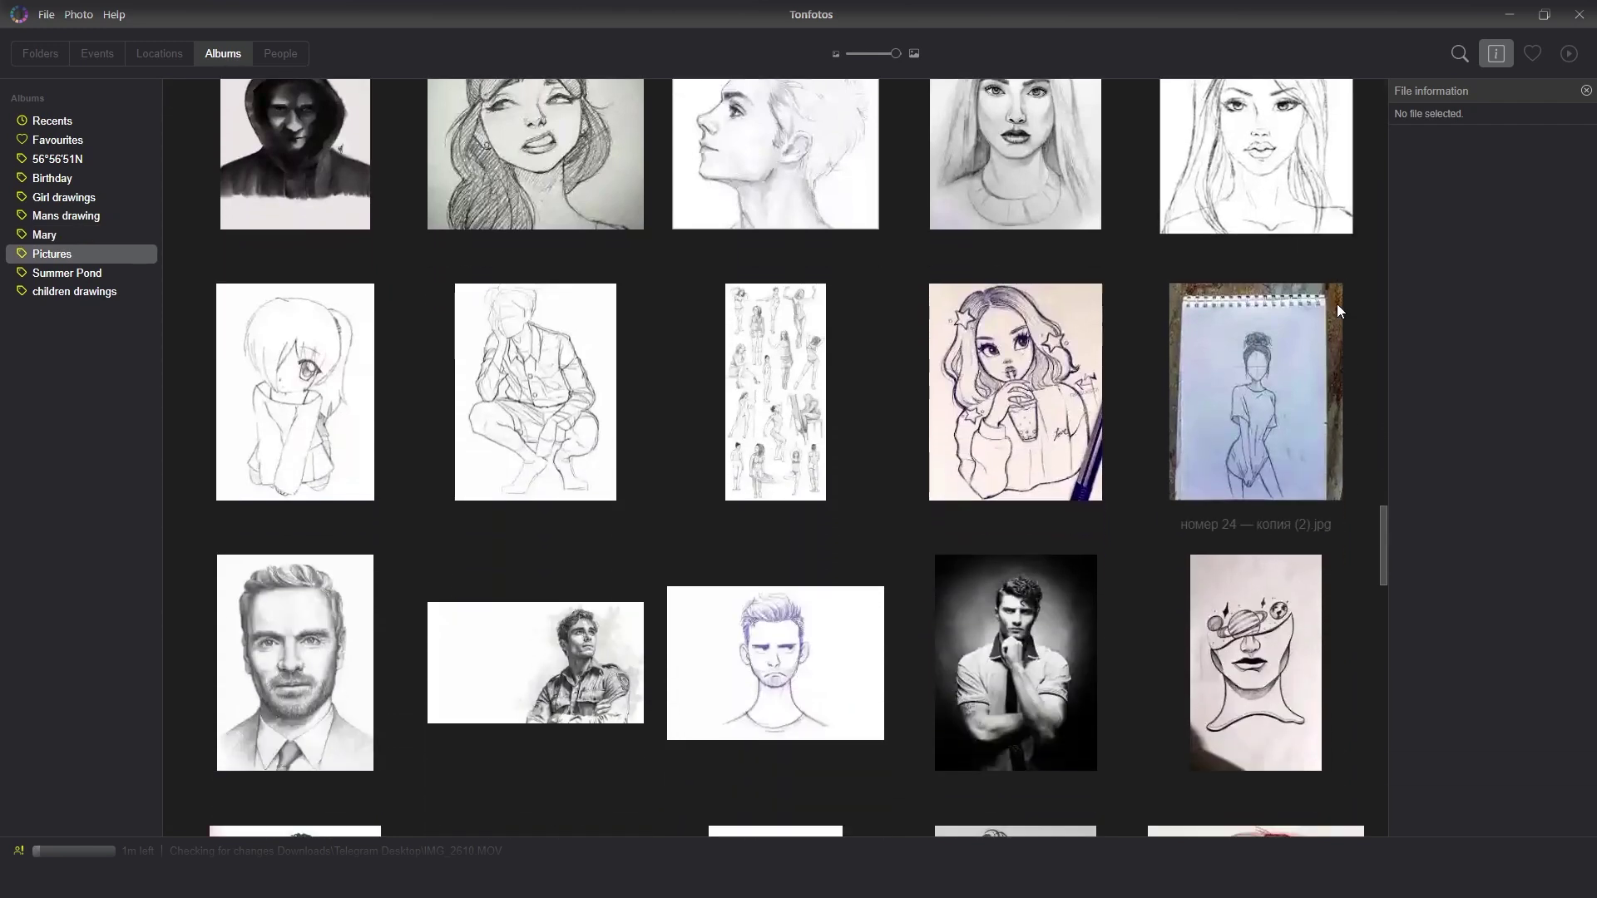
scroll(1338, 310, down, 5)
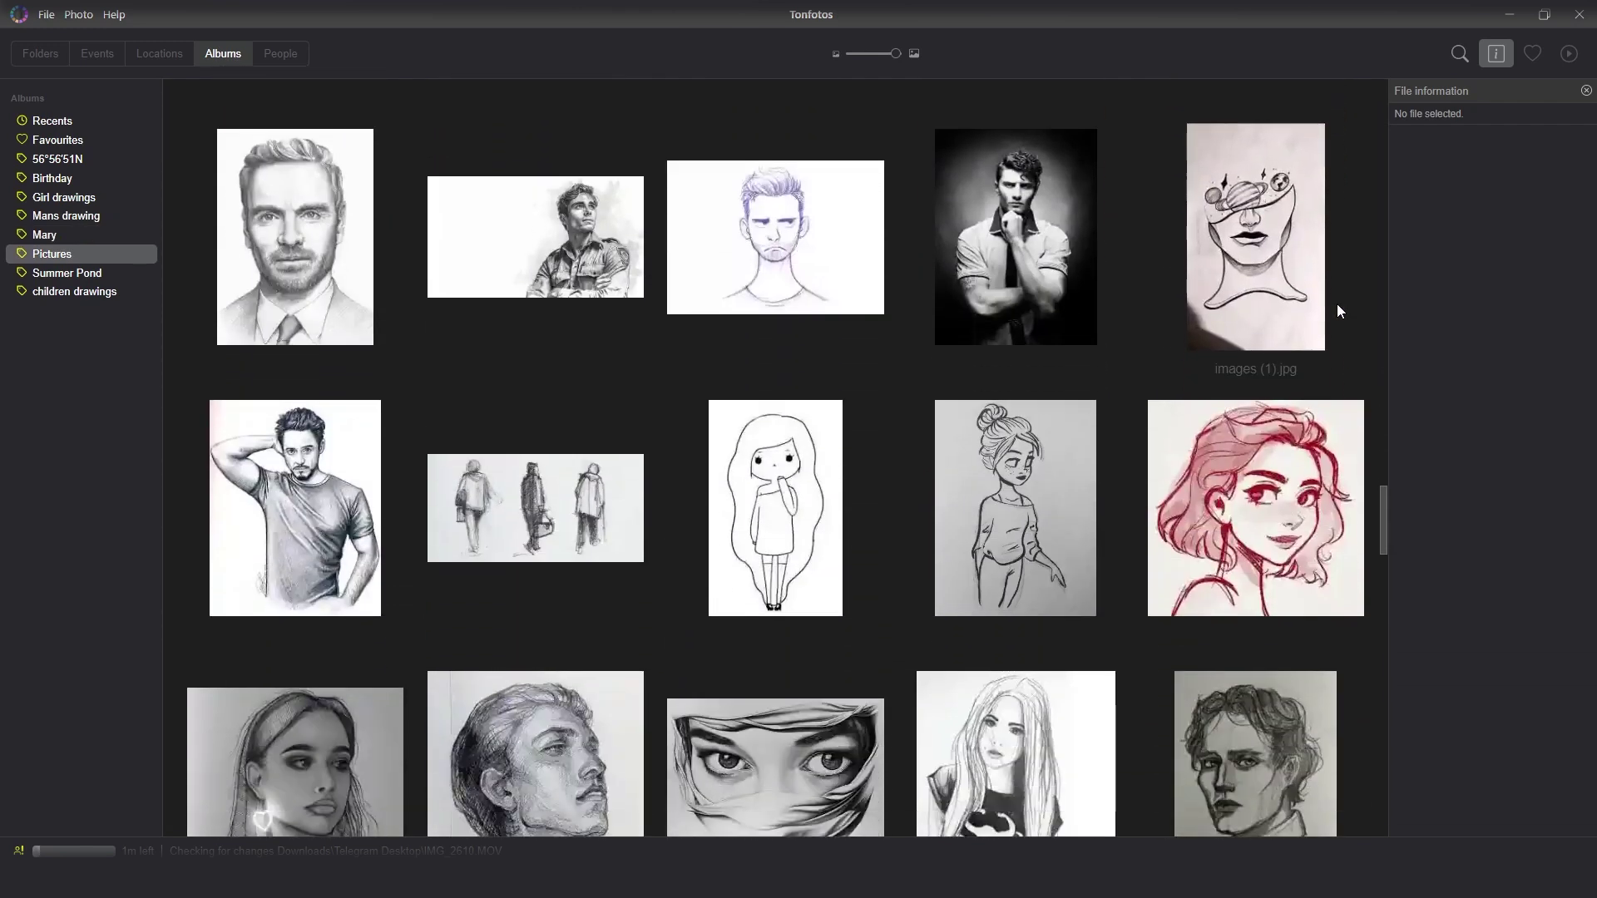
scroll(1338, 310, down, 7)
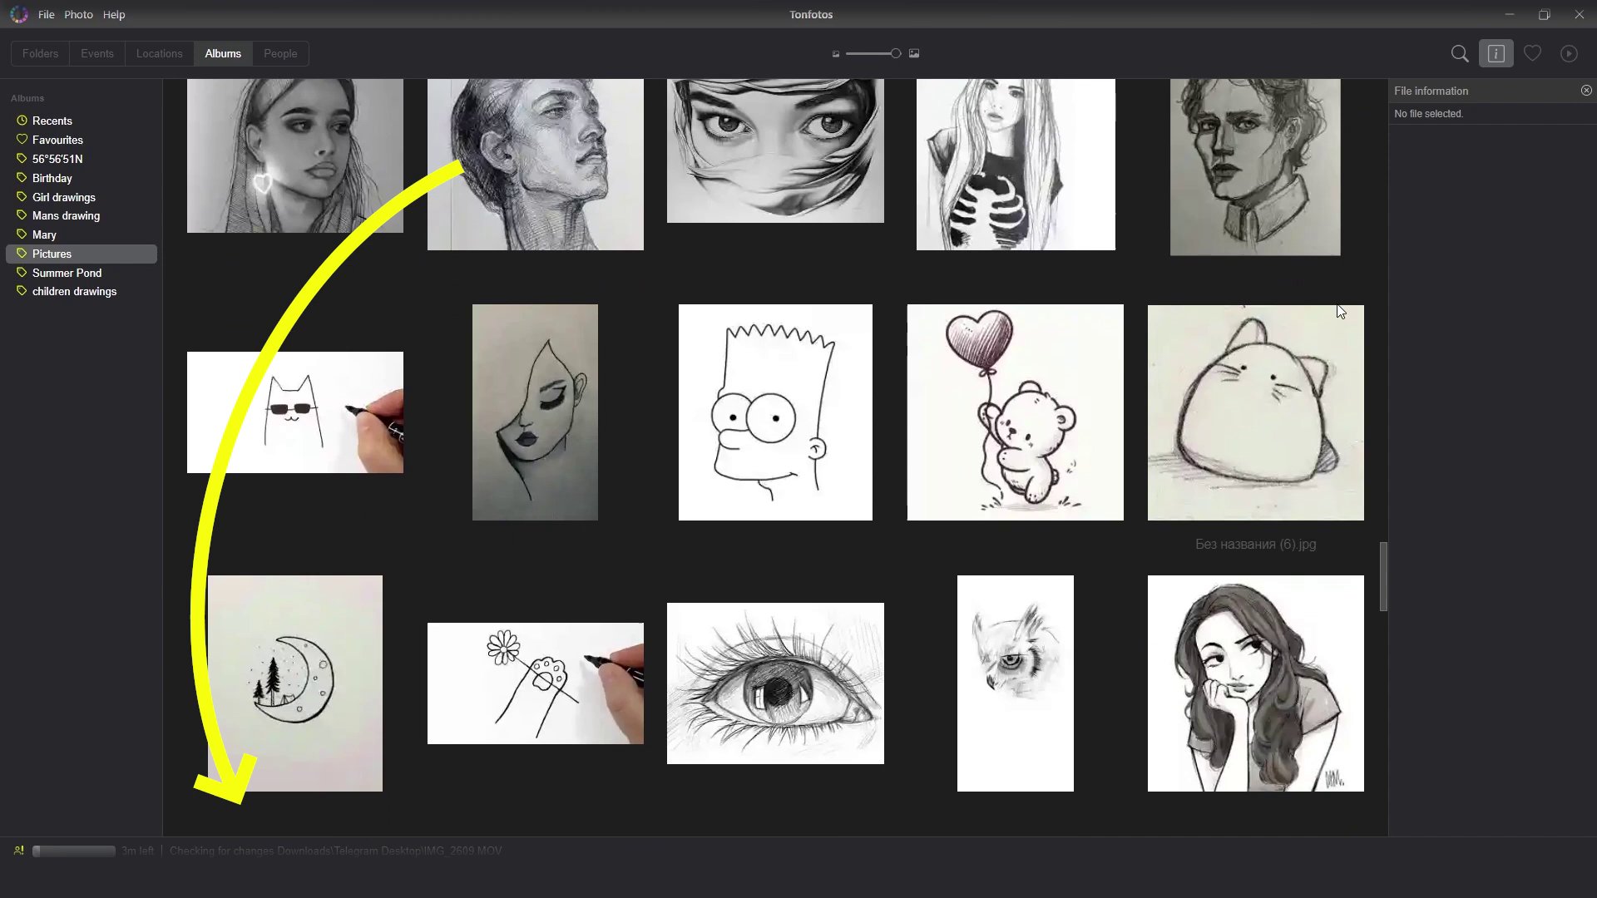
scroll(1339, 310, down, 4)
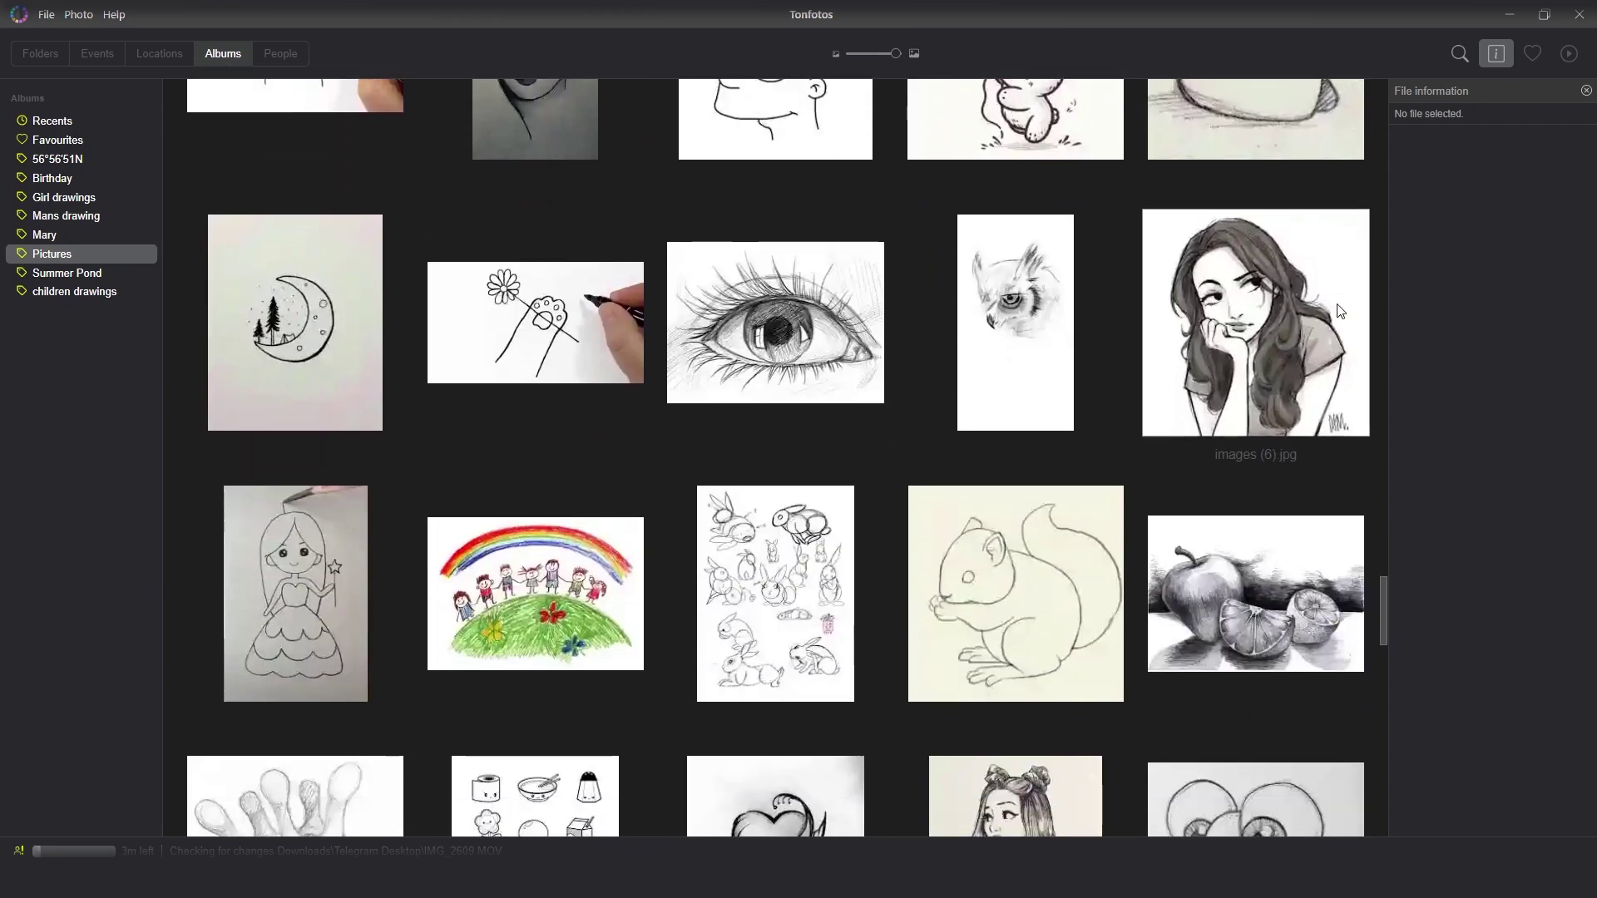
scroll(1339, 311, down, 9)
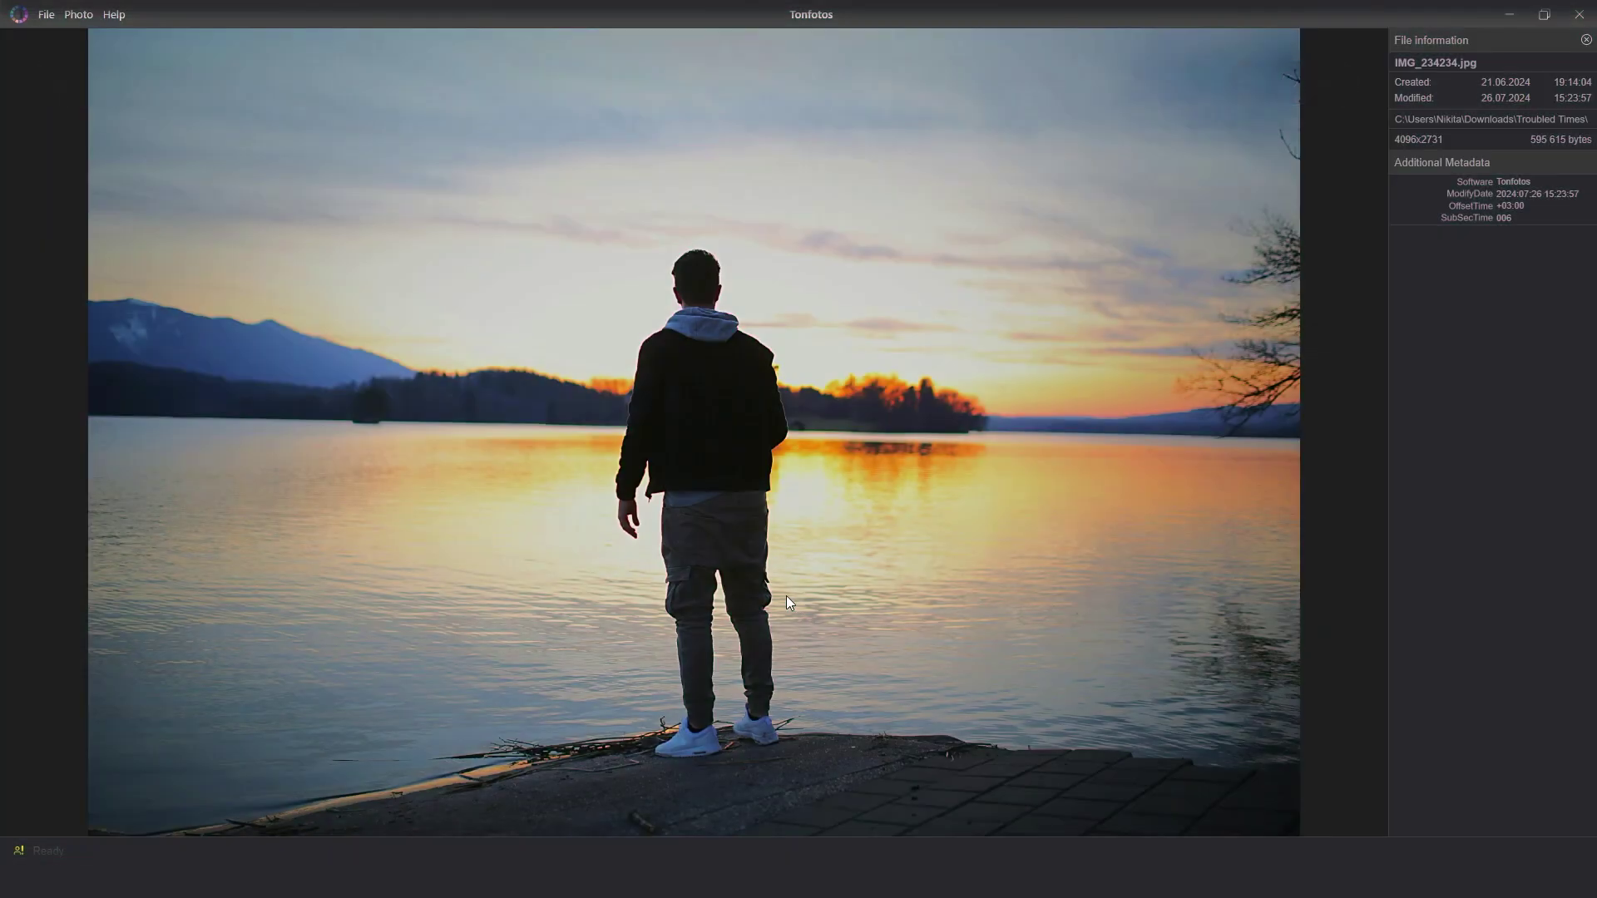
mouse_move(798, 596)
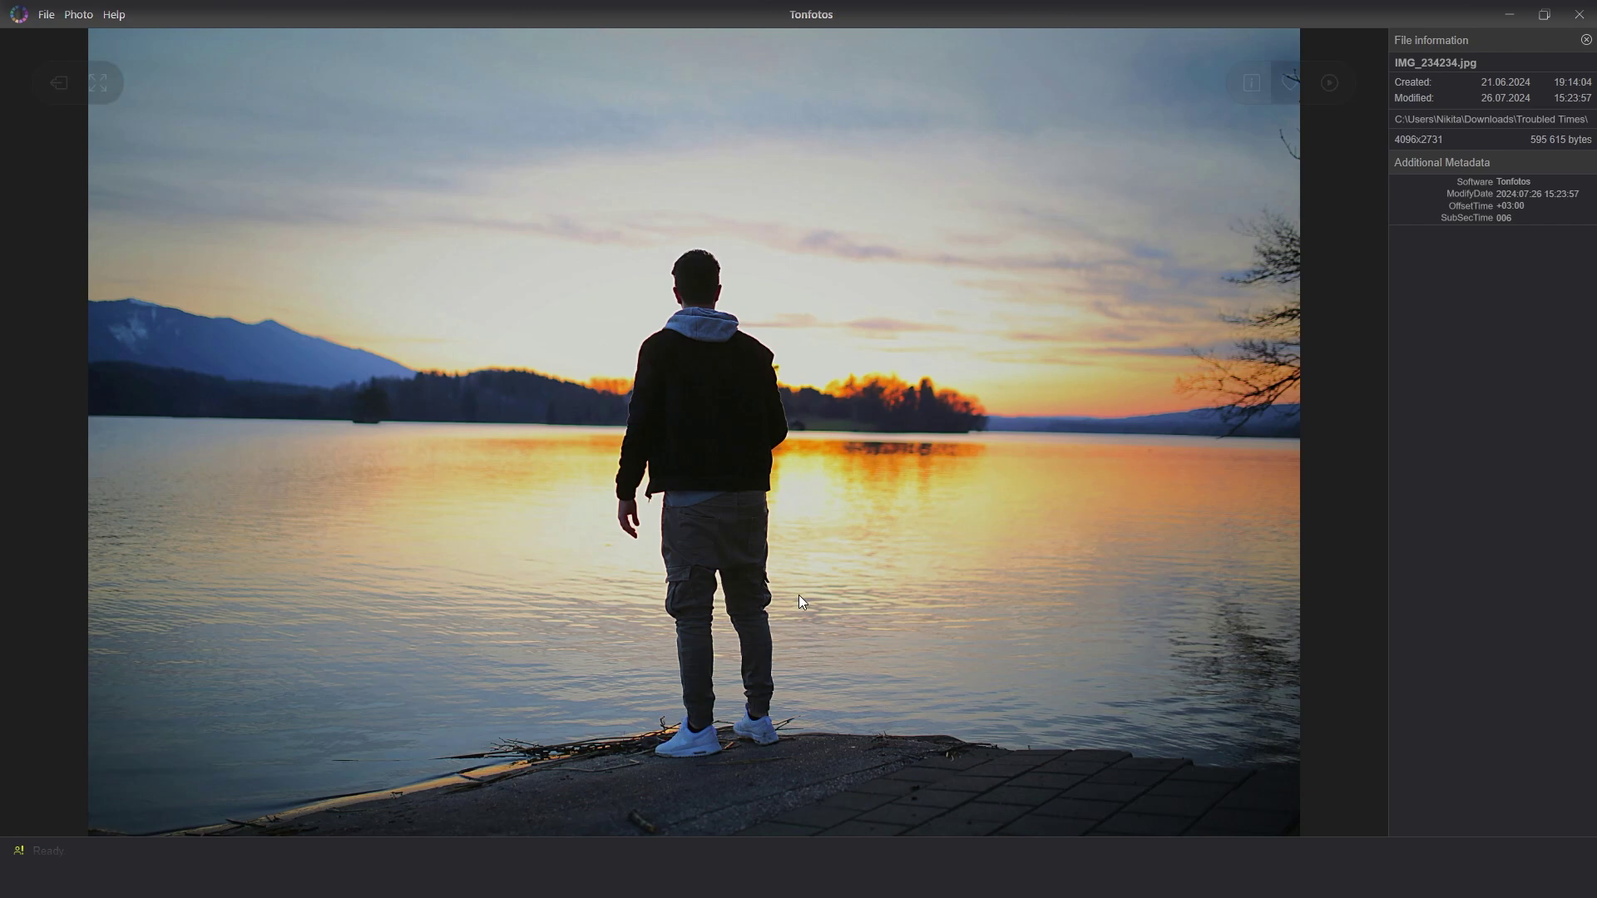
right_click(1063, 369)
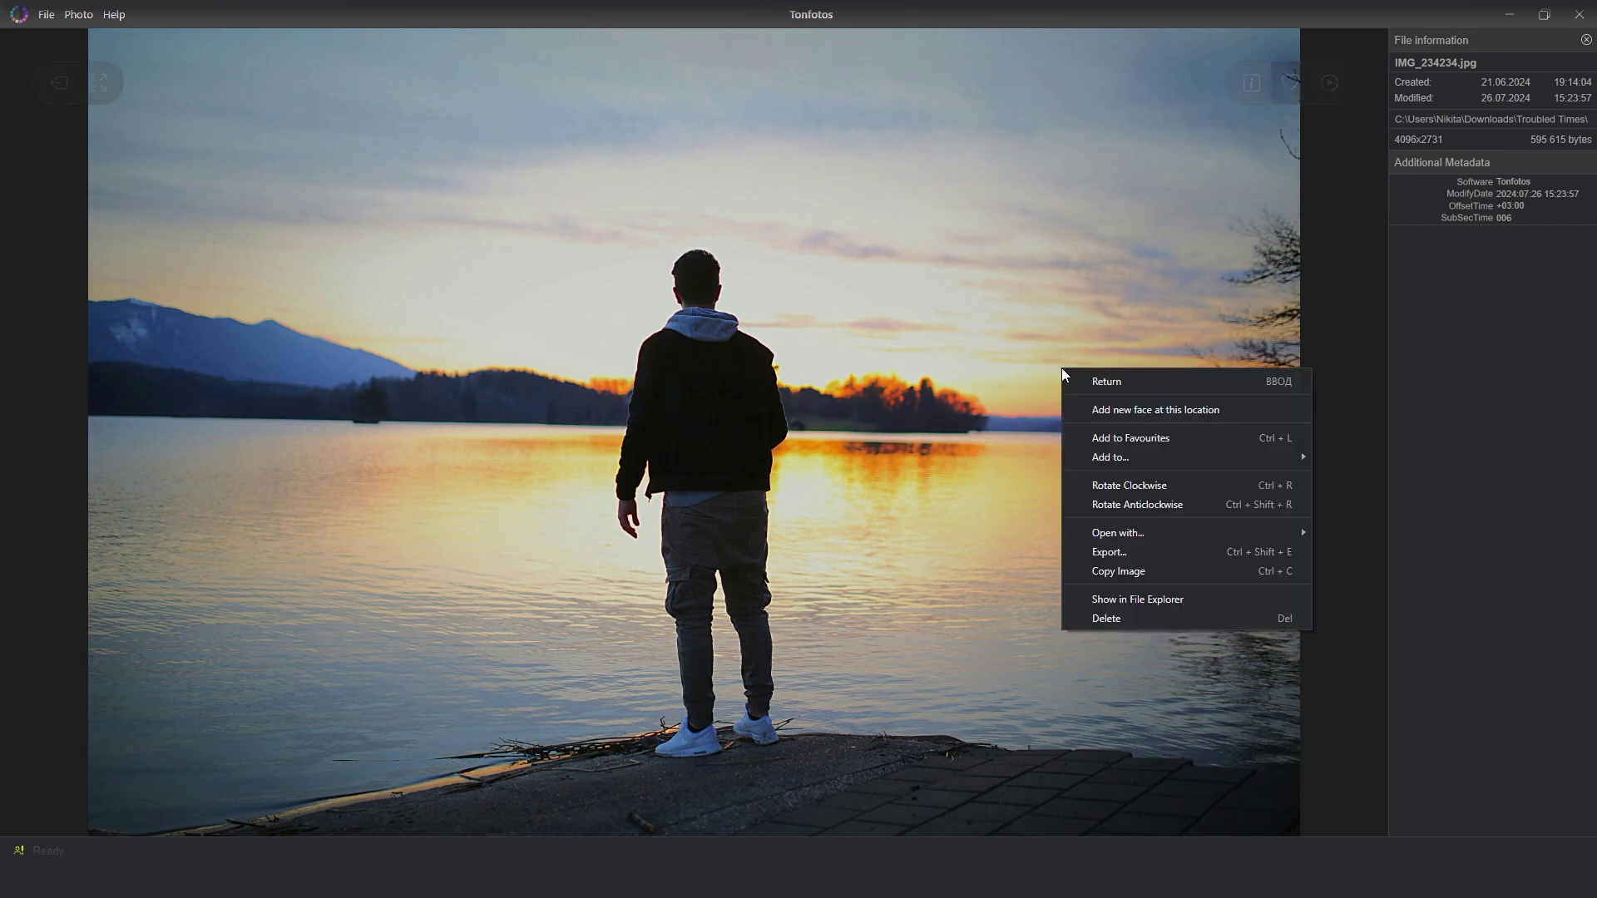
mouse_move(1160, 463)
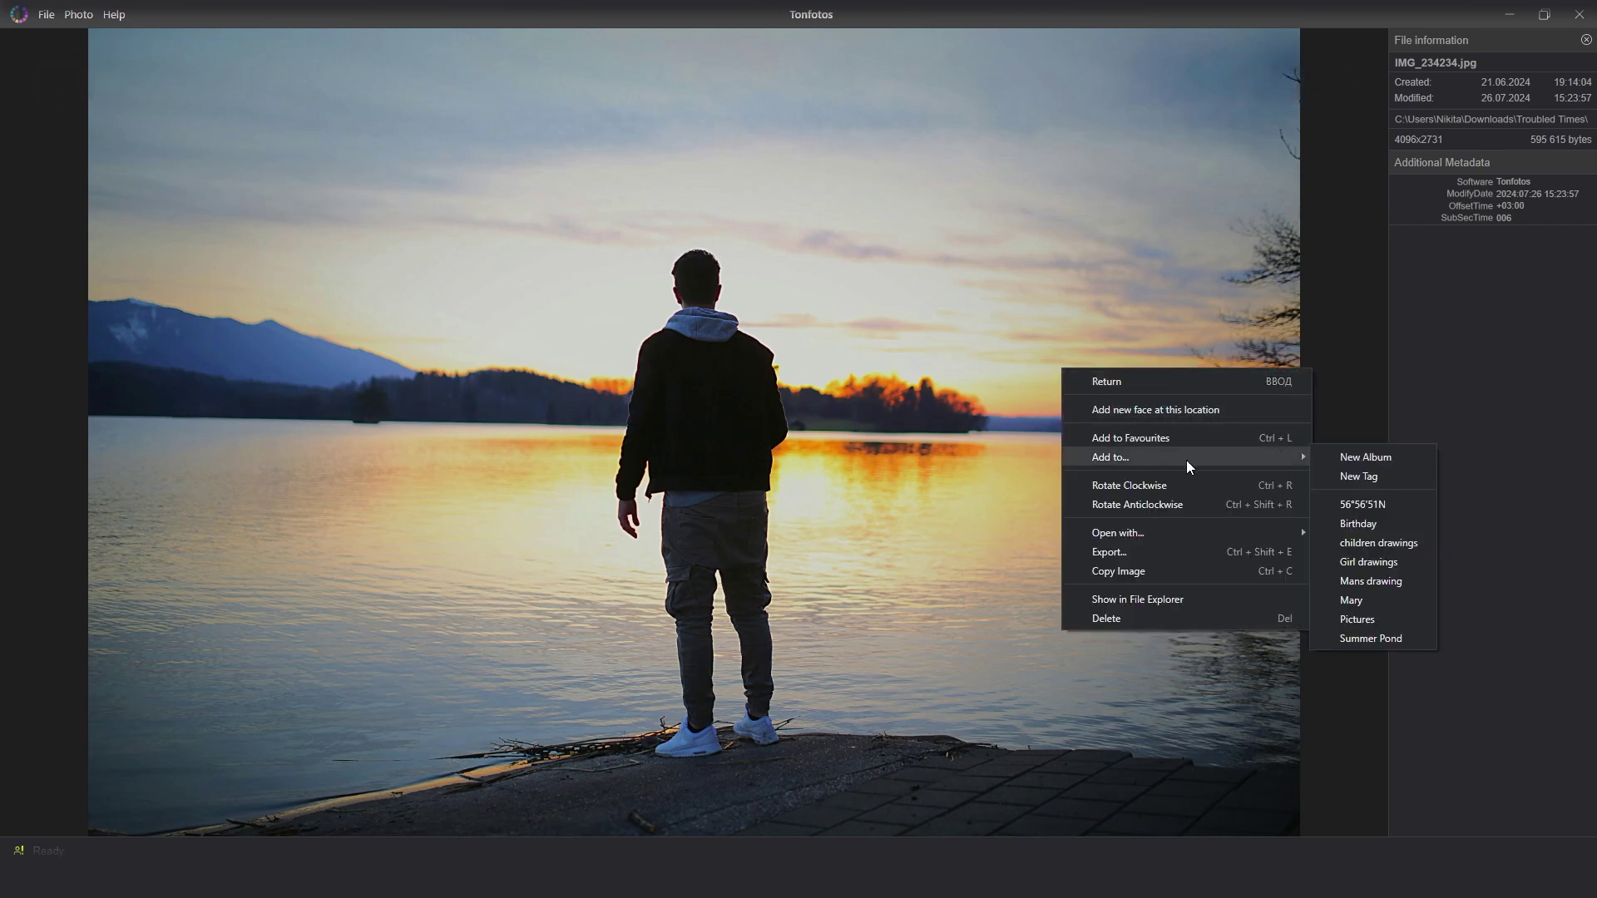
click(1404, 647)
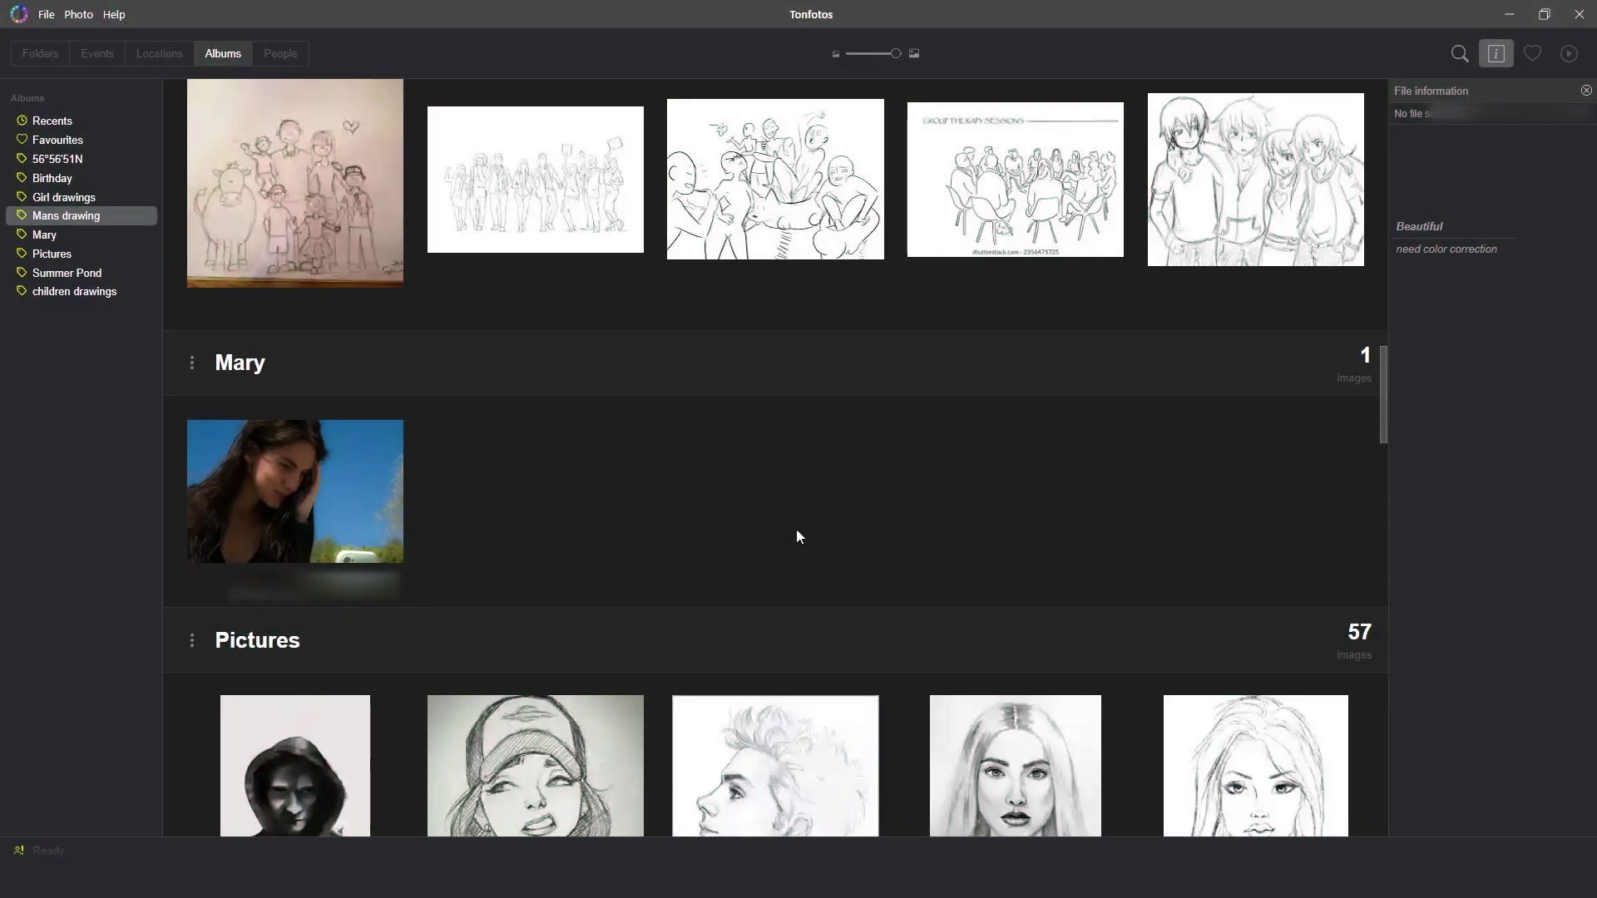
click(367, 471)
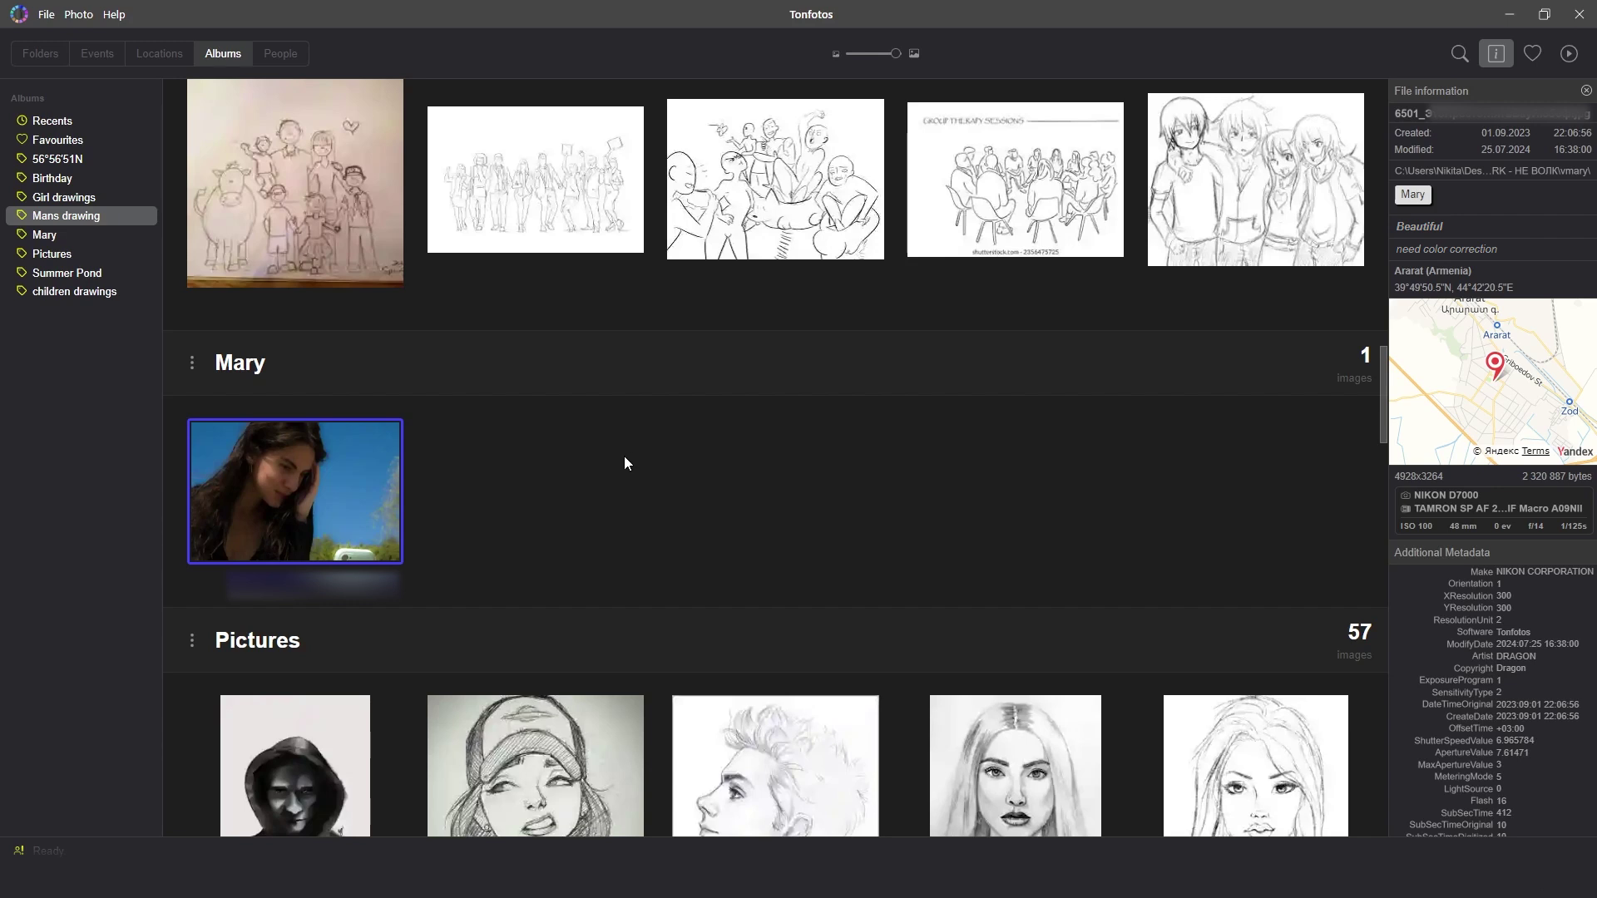
Step: Set the Mary photo's export options to JPEG, High quality, Original size, and set the Metadata Include option
right_click(343, 474)
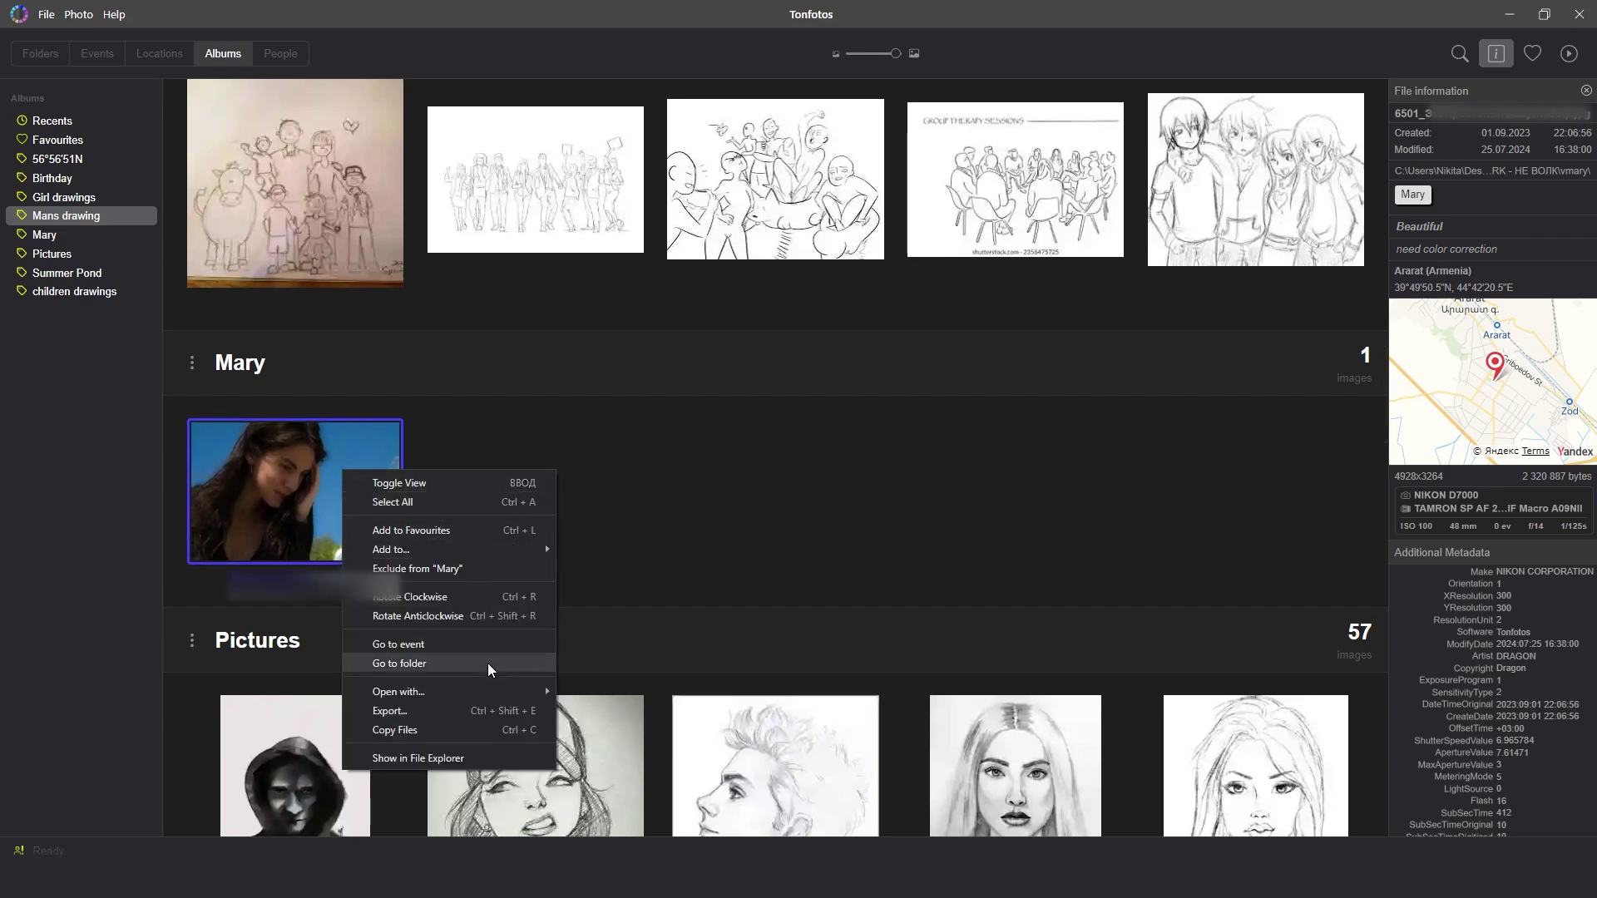
key(ctrl+shift+e)
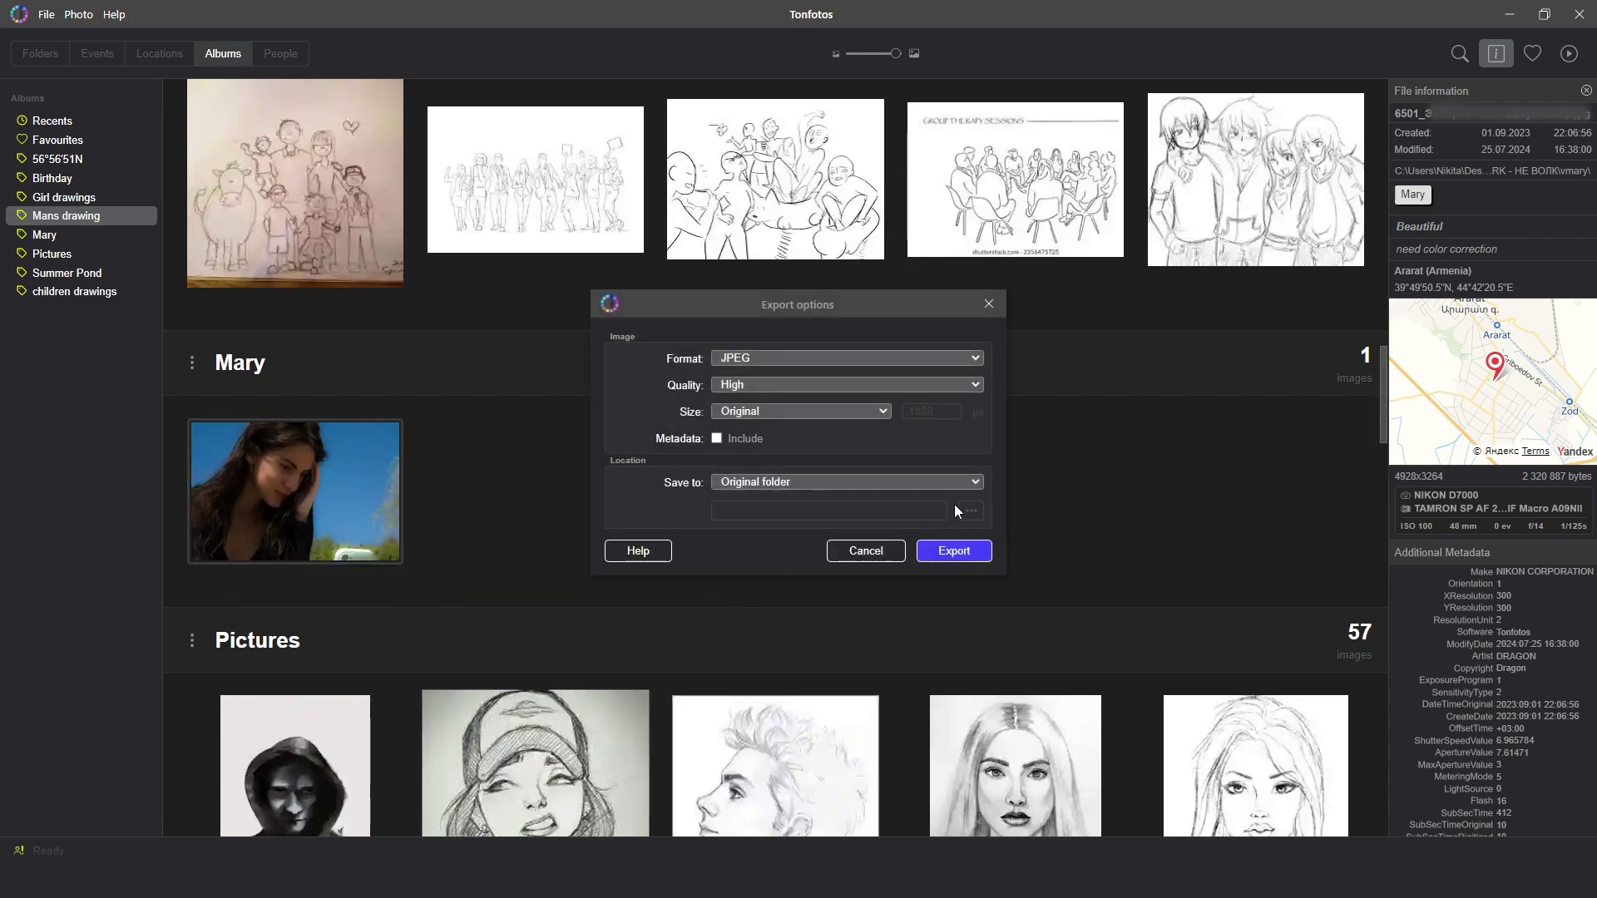
click(974, 363)
click(973, 357)
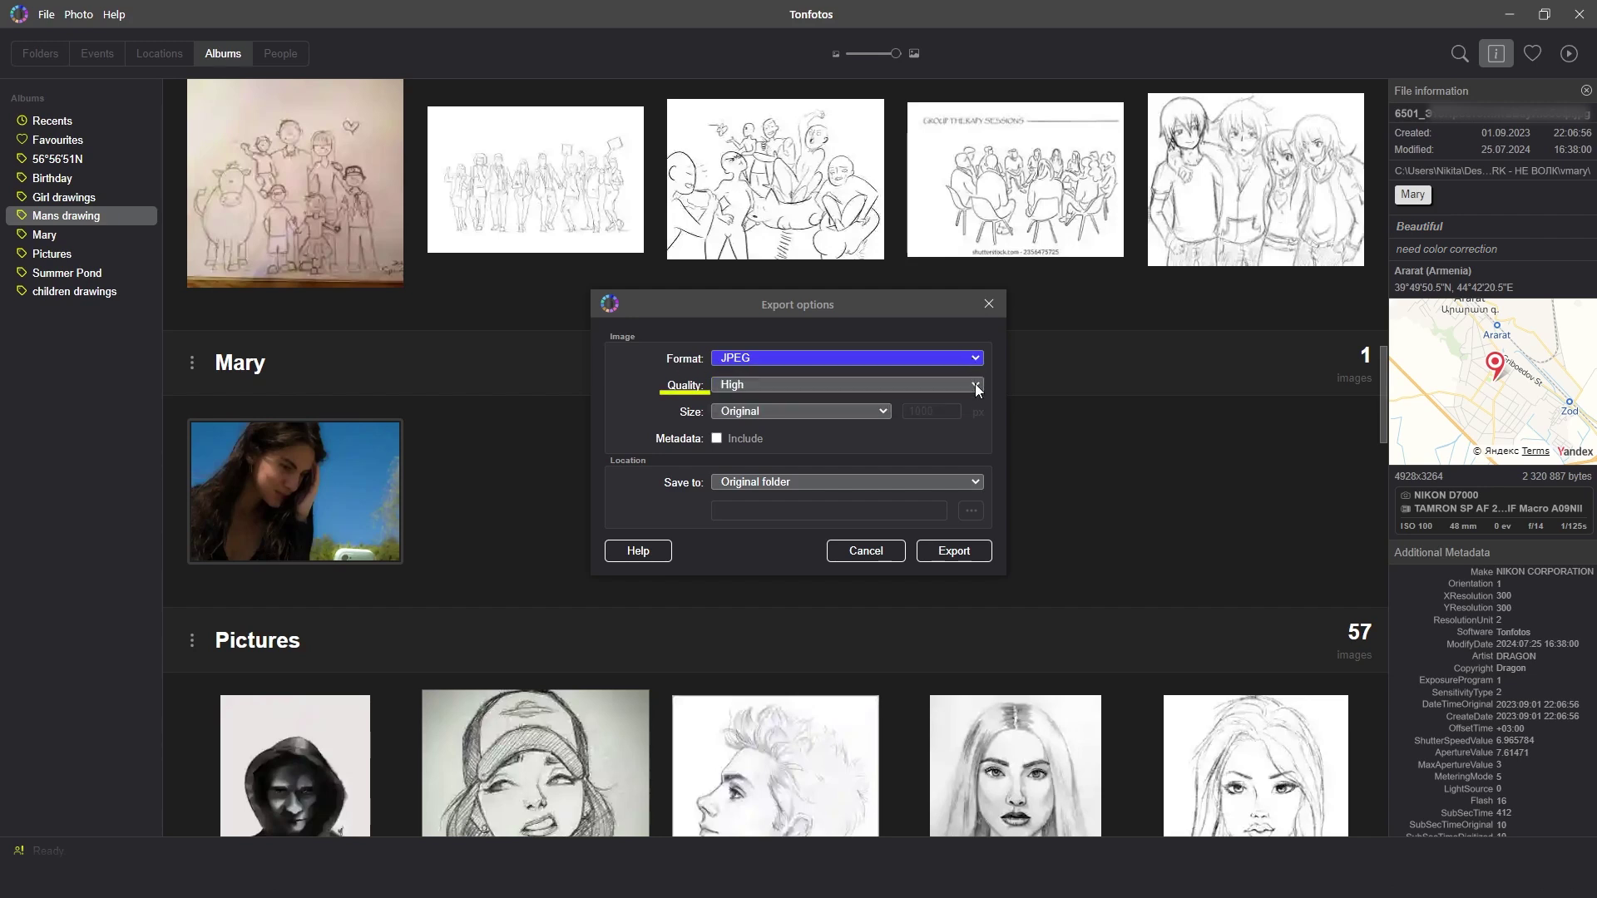
click(975, 382)
click(975, 383)
click(878, 412)
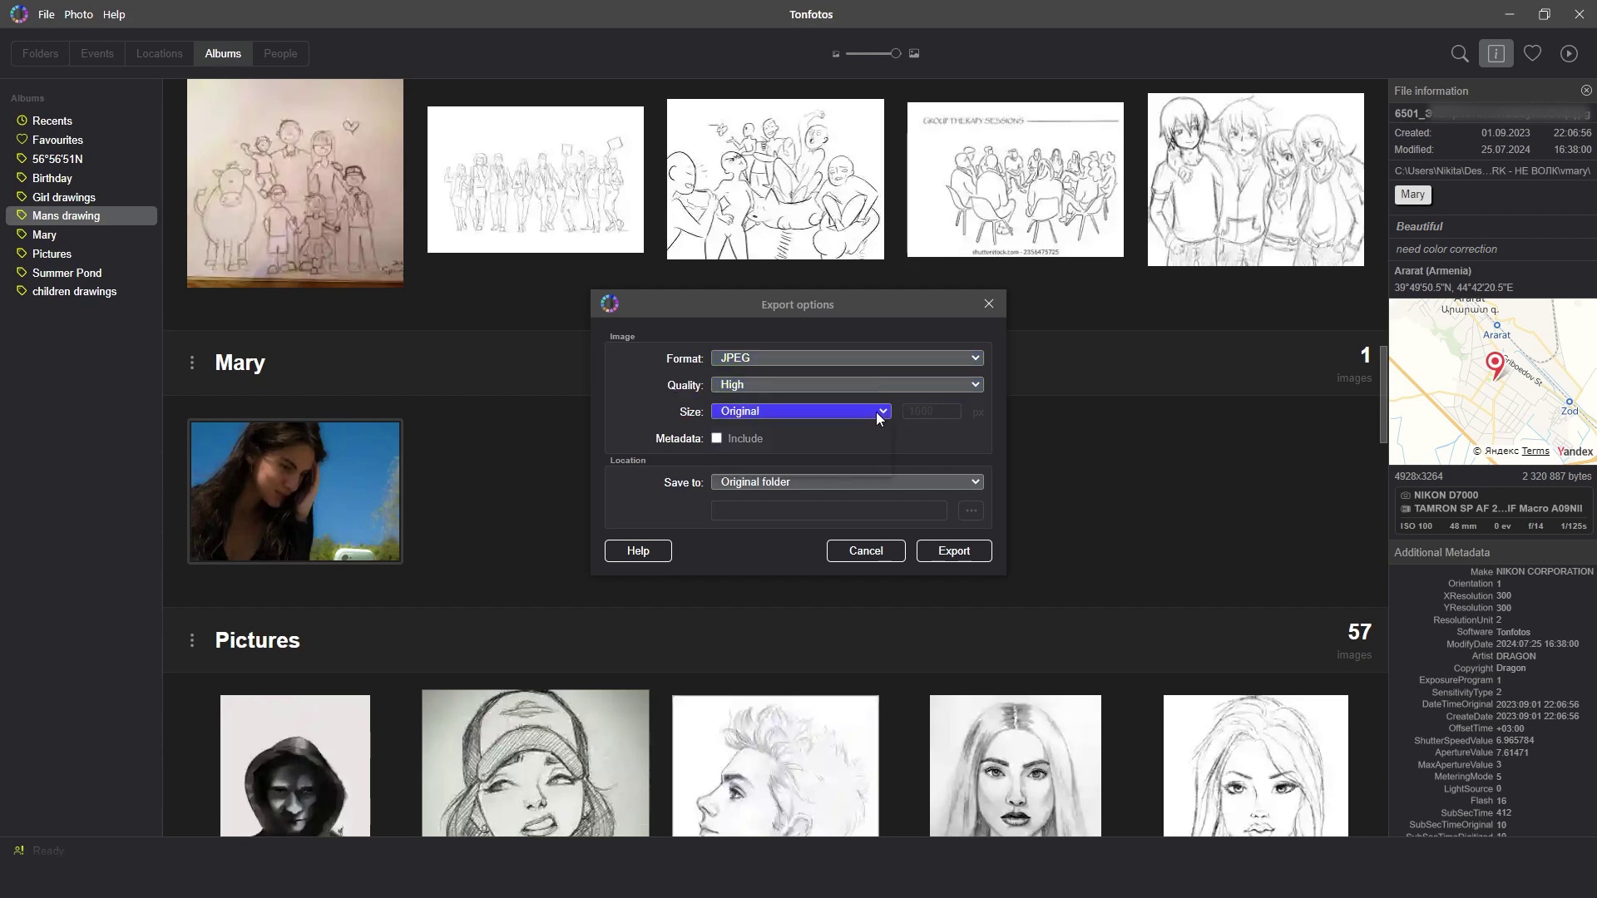
click(879, 415)
click(717, 439)
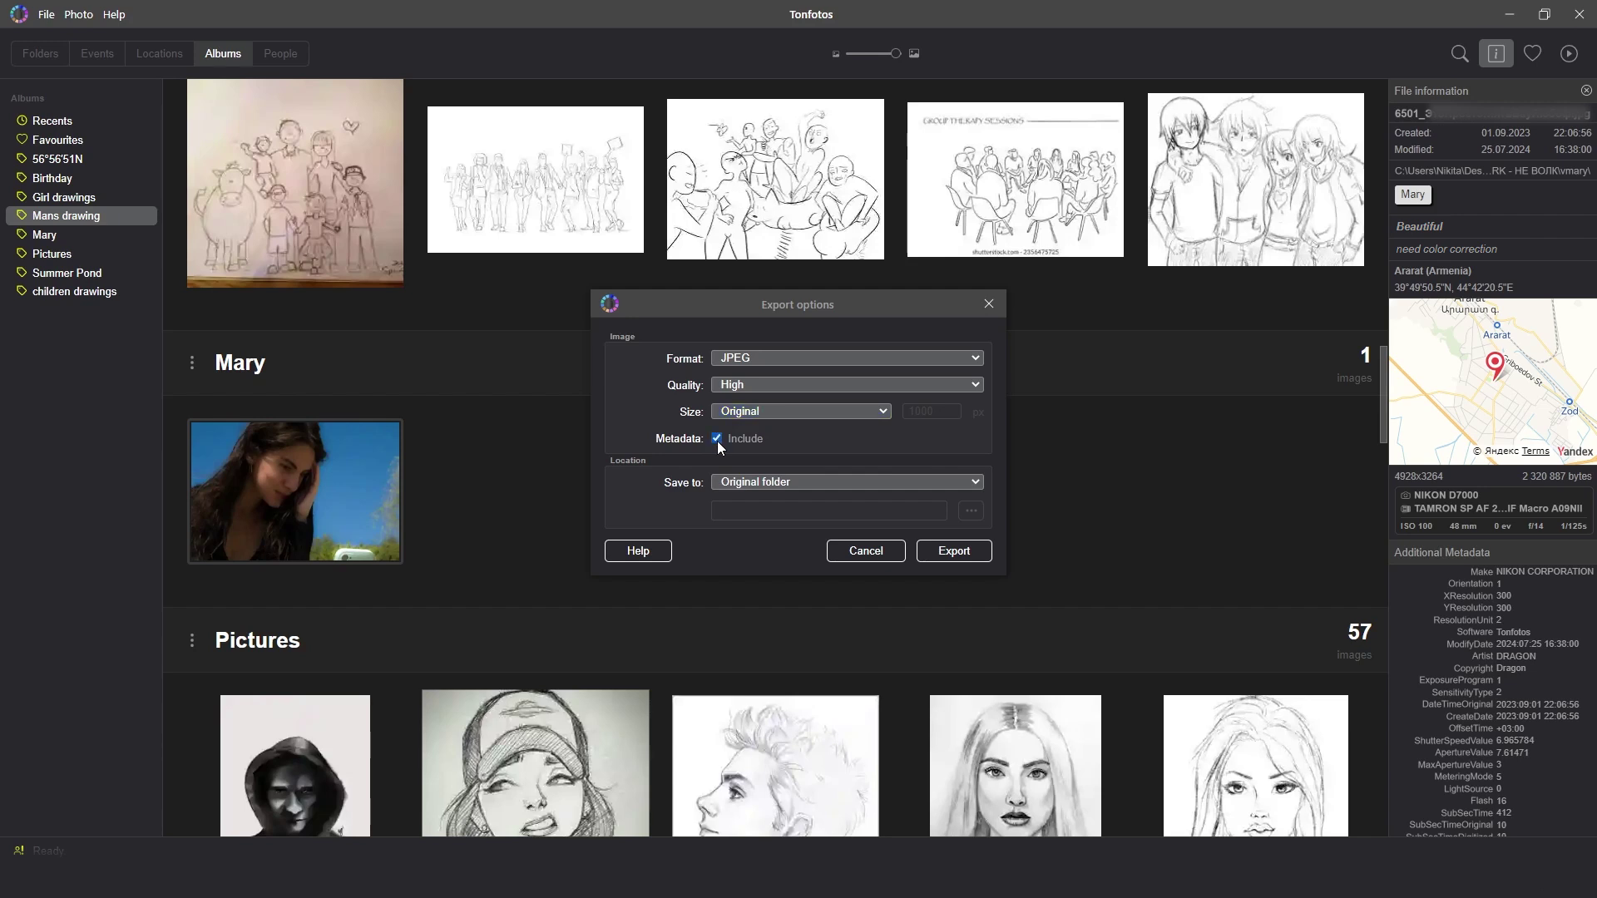